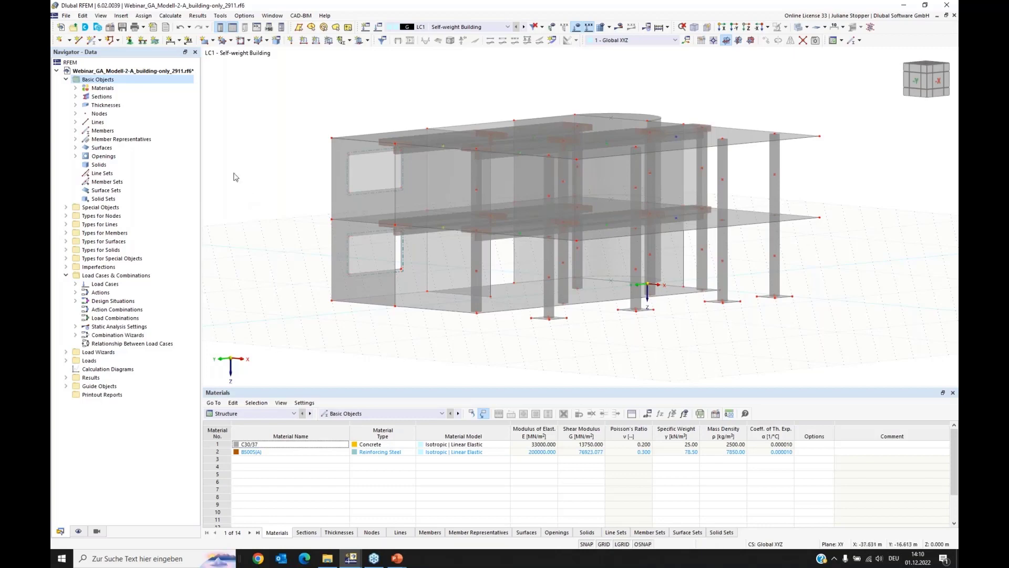
- Activate the Construction Stages Analysis (CSA) add-on in the model's base data
right_click(97, 80)
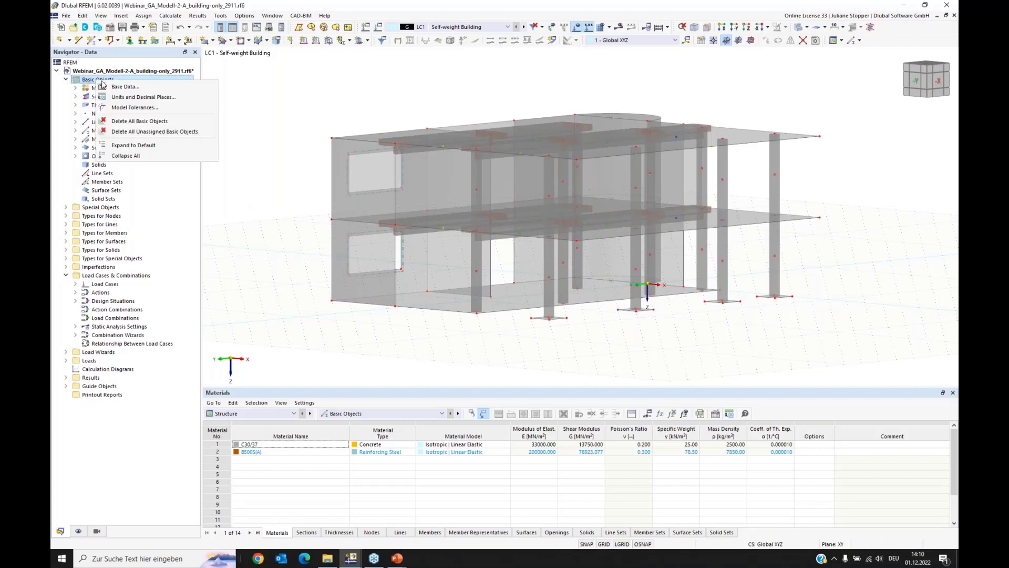
left_click(108, 87)
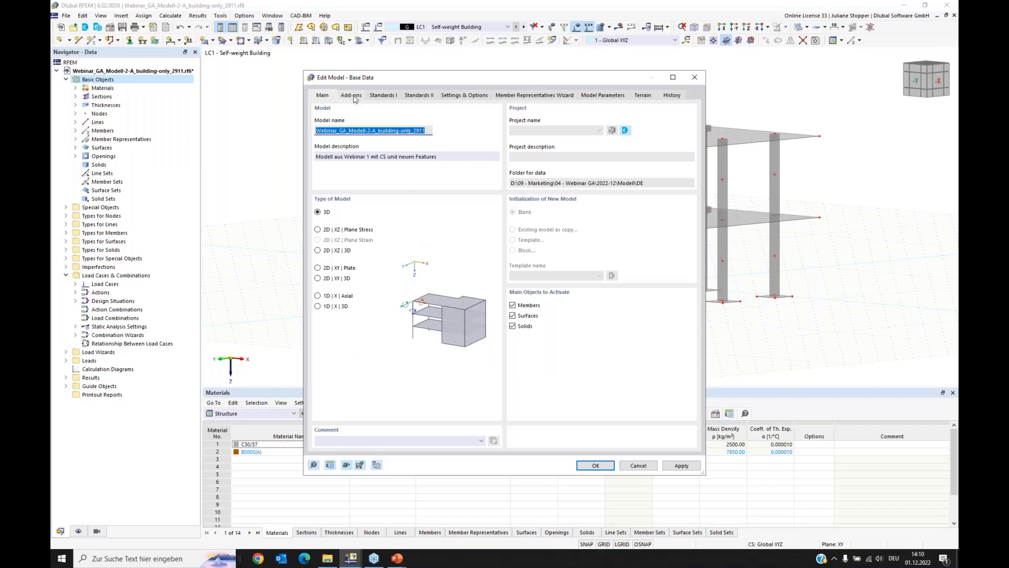
left_click(353, 96)
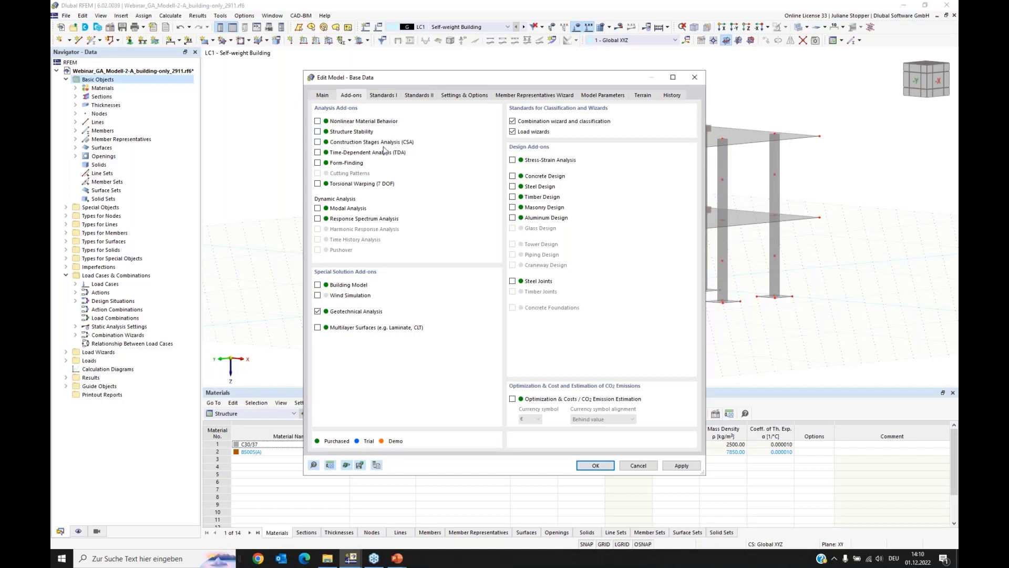
left_click(317, 142)
left_click(585, 464)
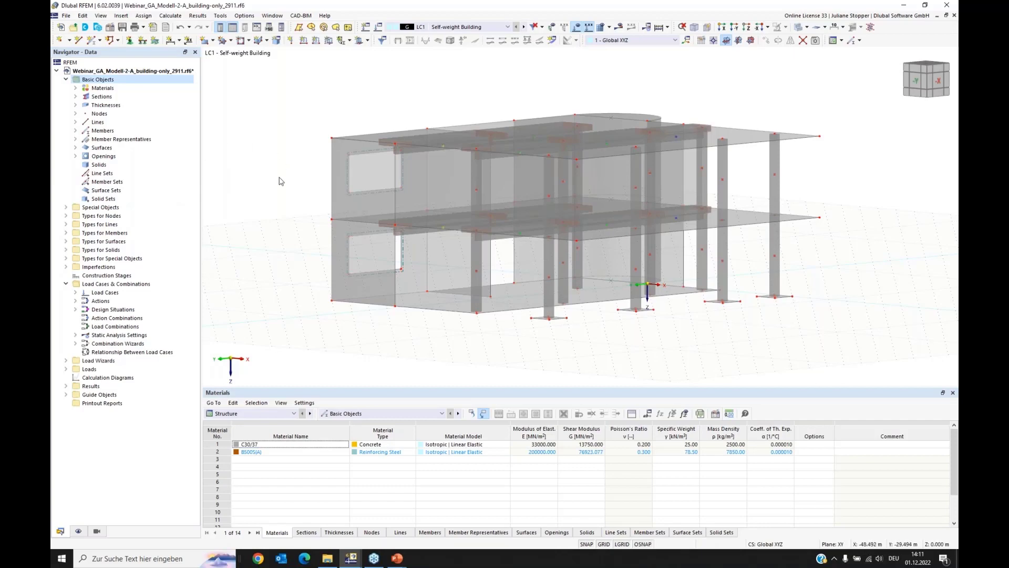
- Create a new material named "Fill, sandy"
middle_click_drag(287, 228, 301, 215, "ctrl")
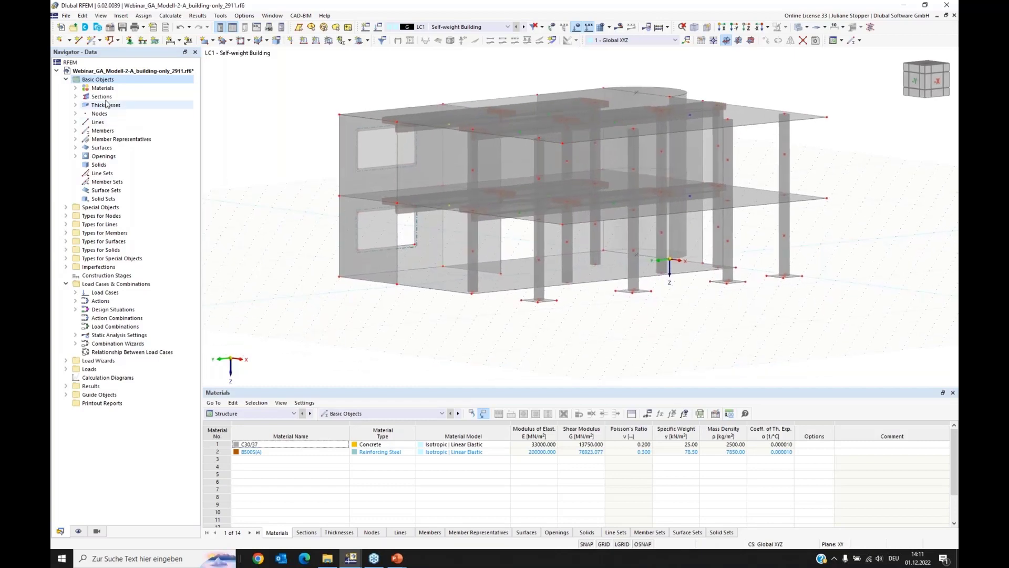
left_click(75, 88)
right_click(102, 88)
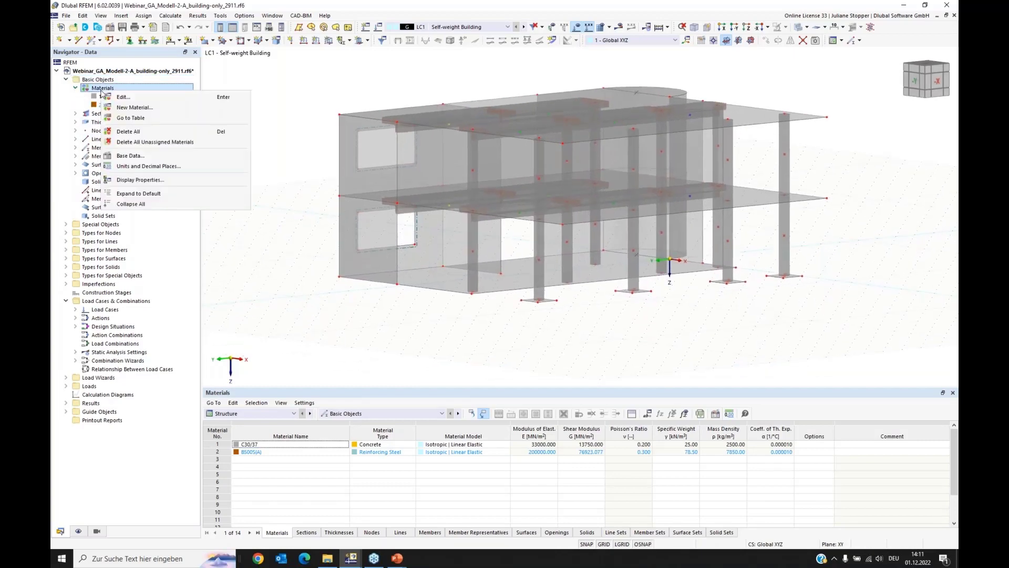
key("Escape")
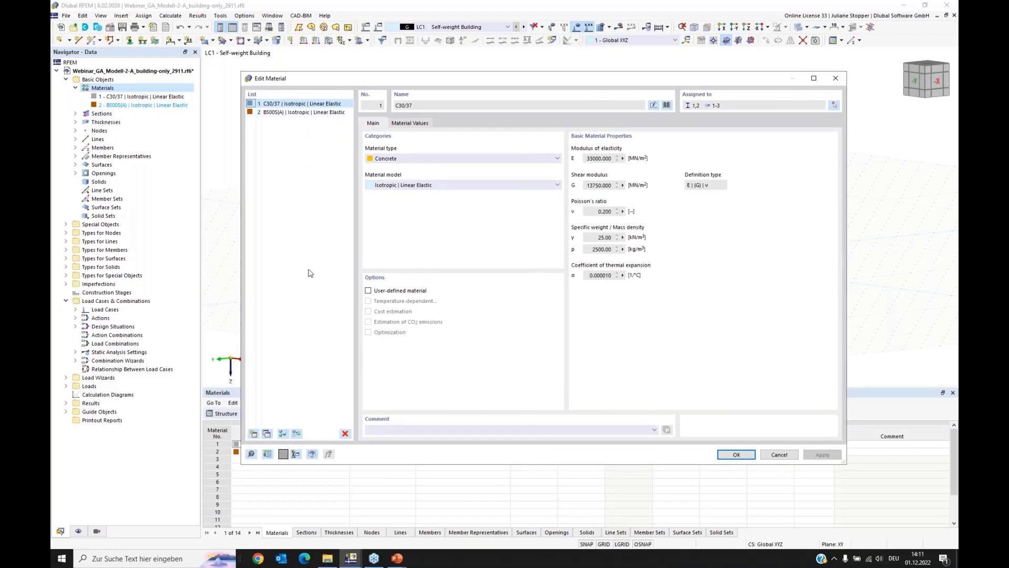
left_click(253, 434)
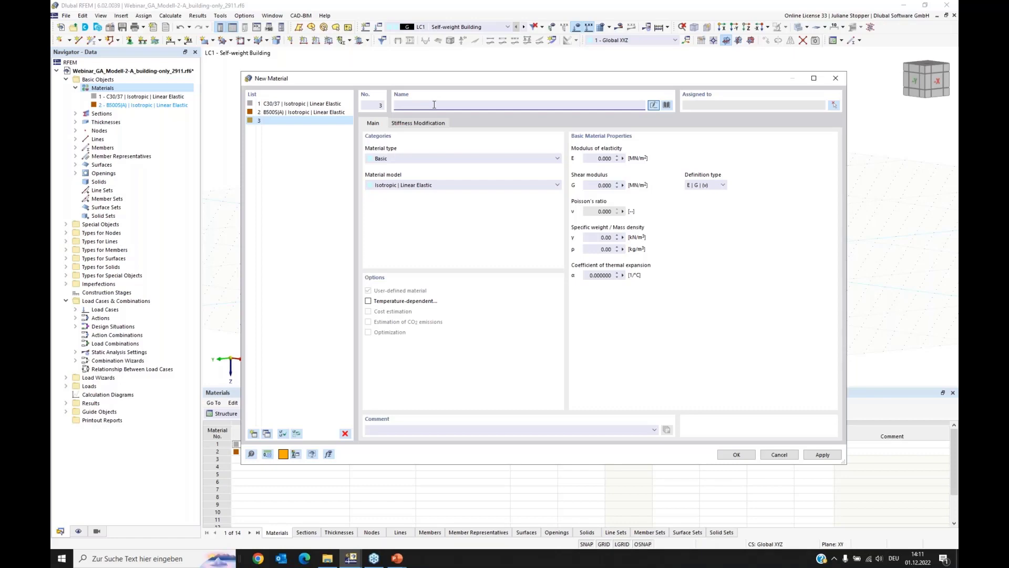
type("Fill, sandy")
left_click(318, 150)
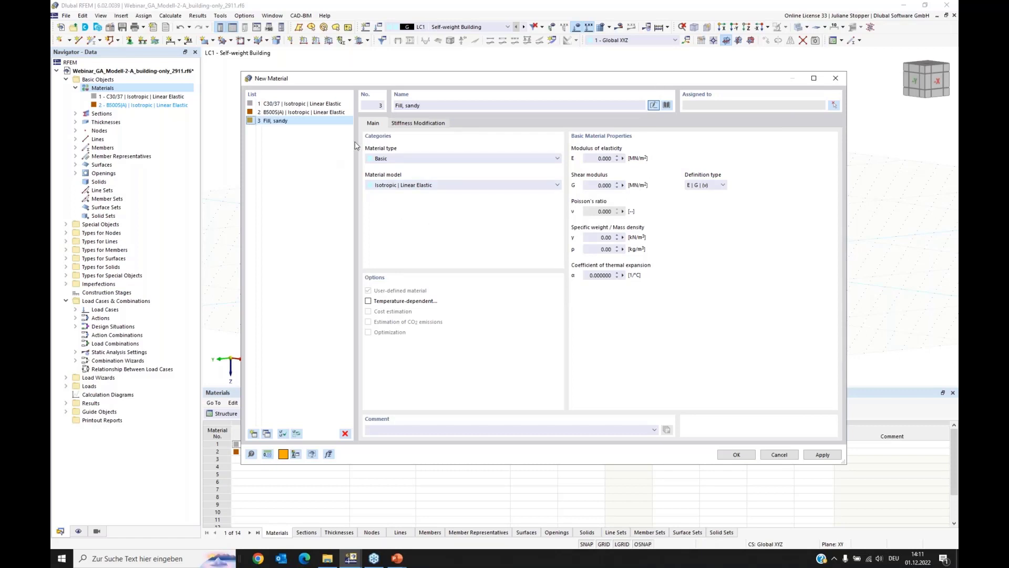
- Set the fill's material type to Soil and its model to Isotropic | Soil | Nonlinear Elastic (Solids)
left_click(398, 159)
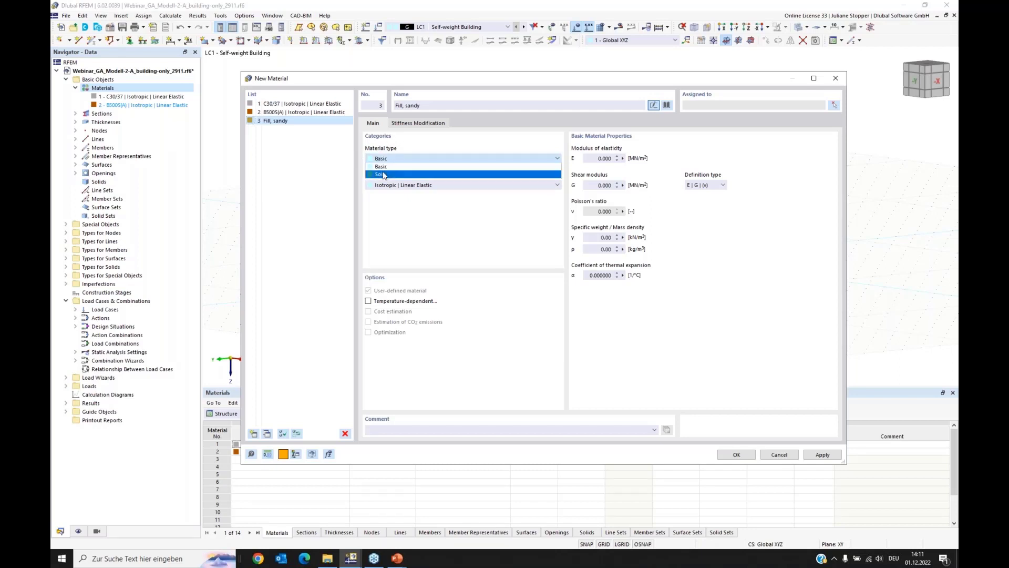
left_click(378, 176)
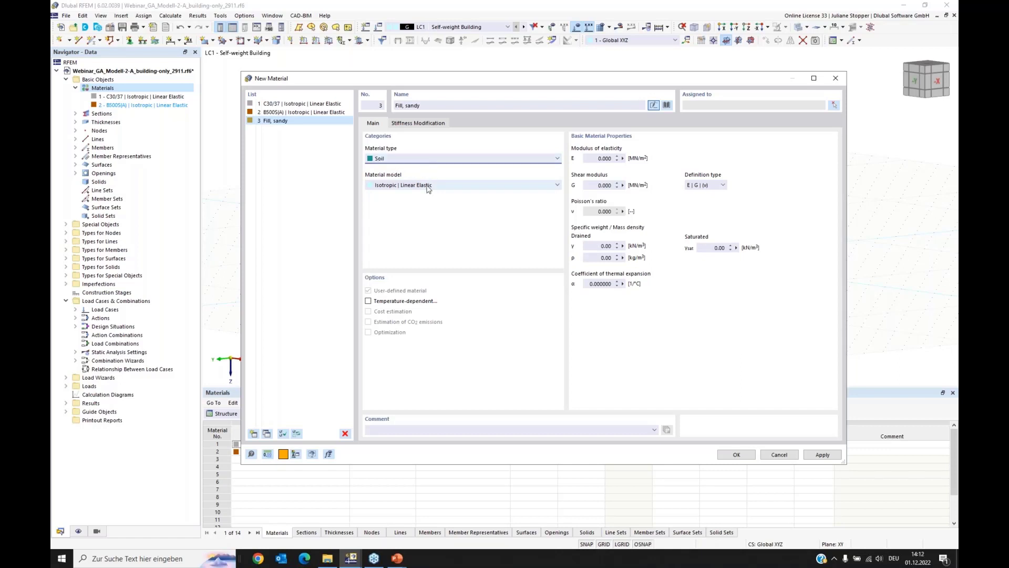
left_click(457, 188)
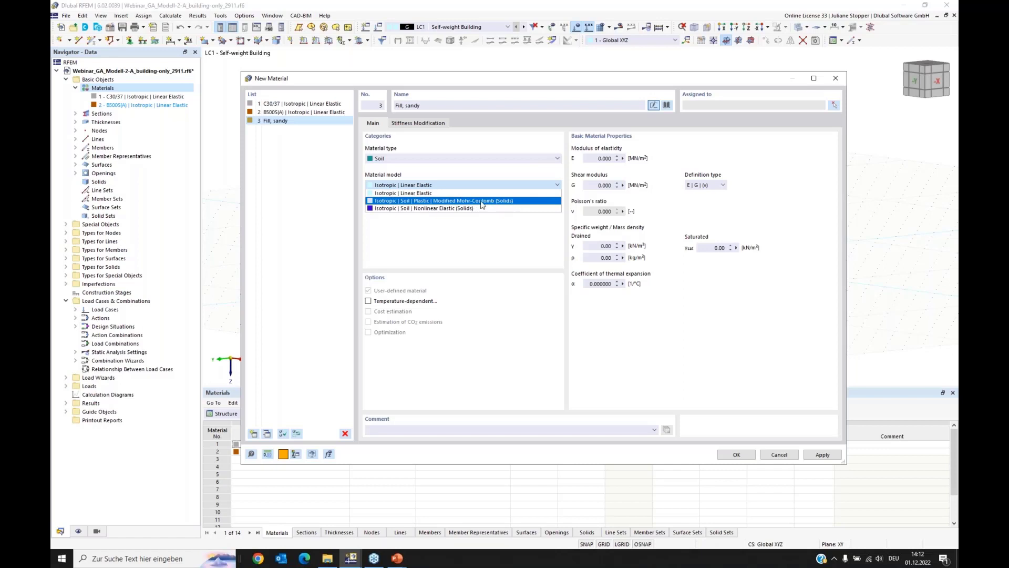
left_click(436, 209)
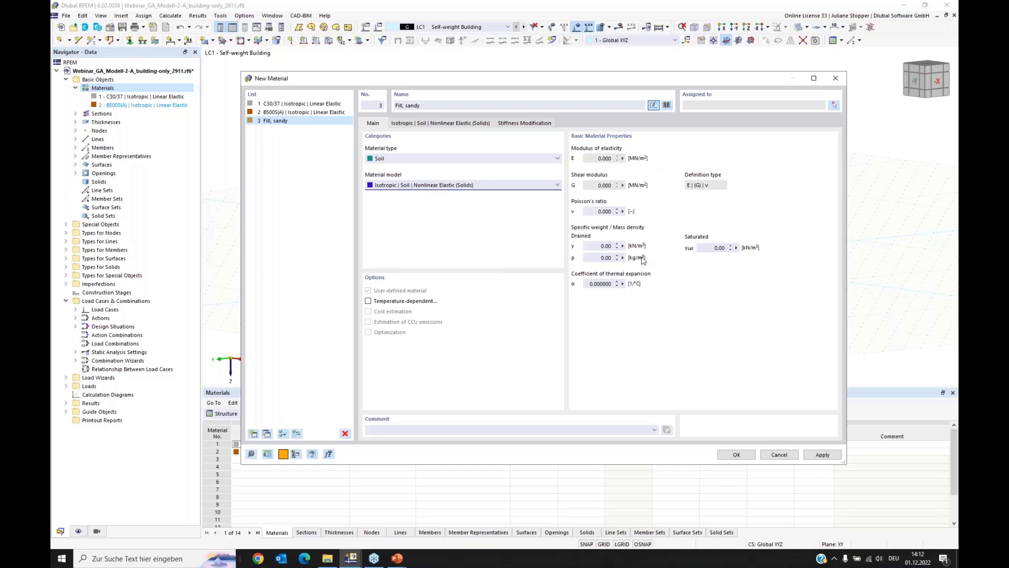
- Set the fill's Poisson's ratio to 0.25, with specific weights of 17 kN/m³ drained and 20 kN/m³ saturated
left_click(600, 211)
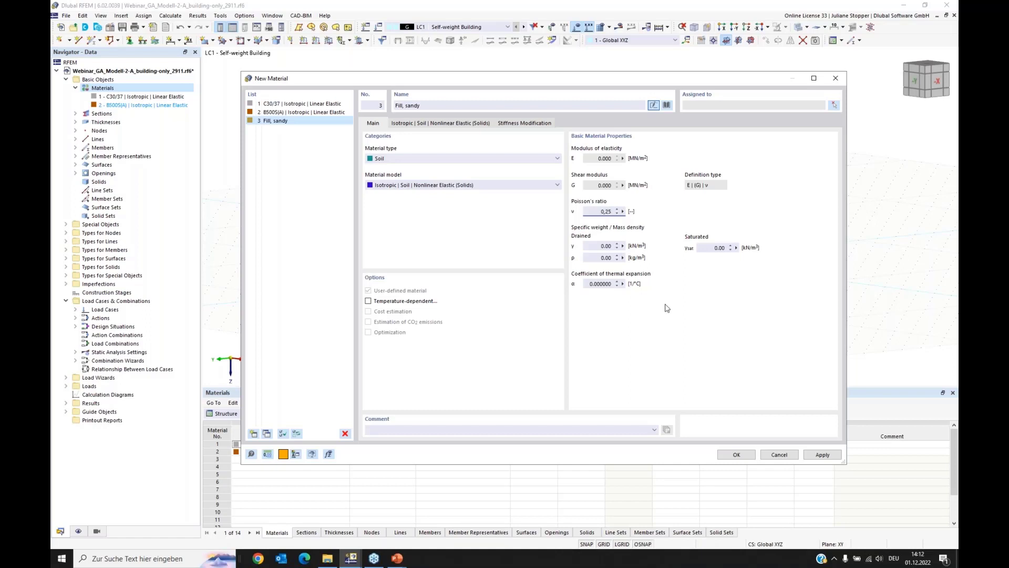
left_click(600, 245)
left_click(717, 248)
left_click_drag(712, 248, 746, 251)
left_click(610, 247)
- Open the fill's nonlinear elastic parameters and switch to the presentation to review the slide explaining them
left_click(423, 125)
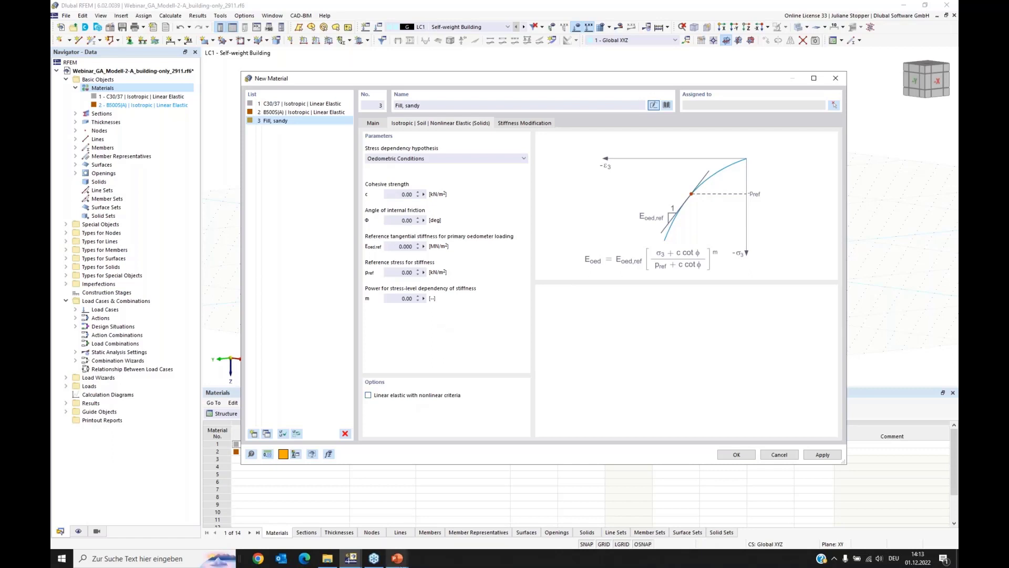
mouse_move(397, 561)
left_click(381, 523)
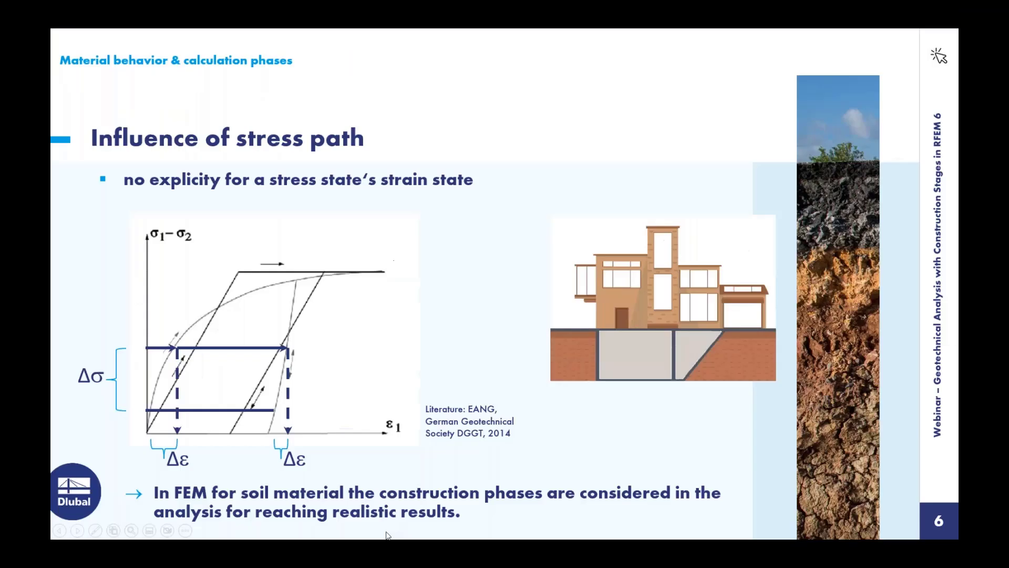
left_click(77, 531)
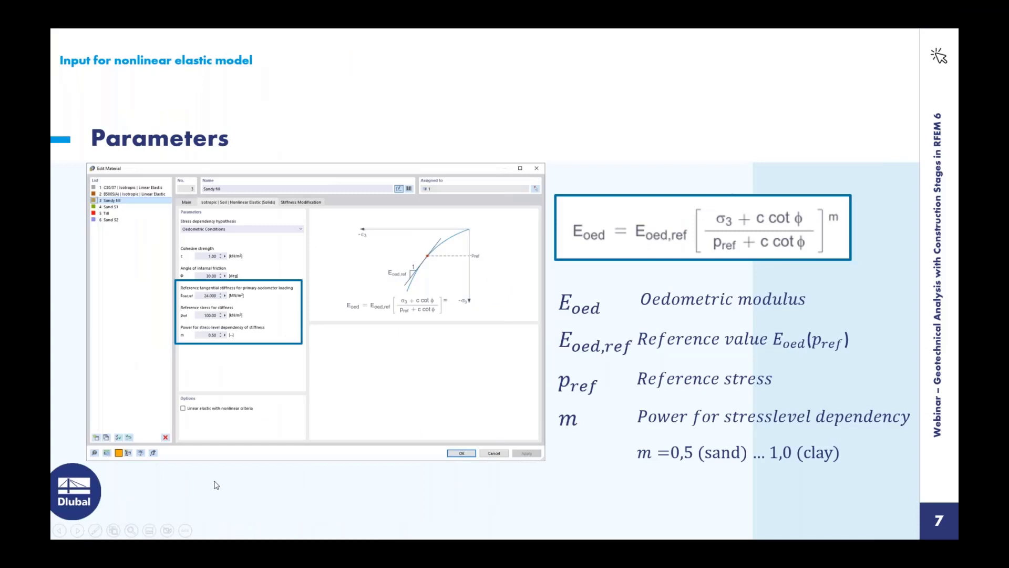
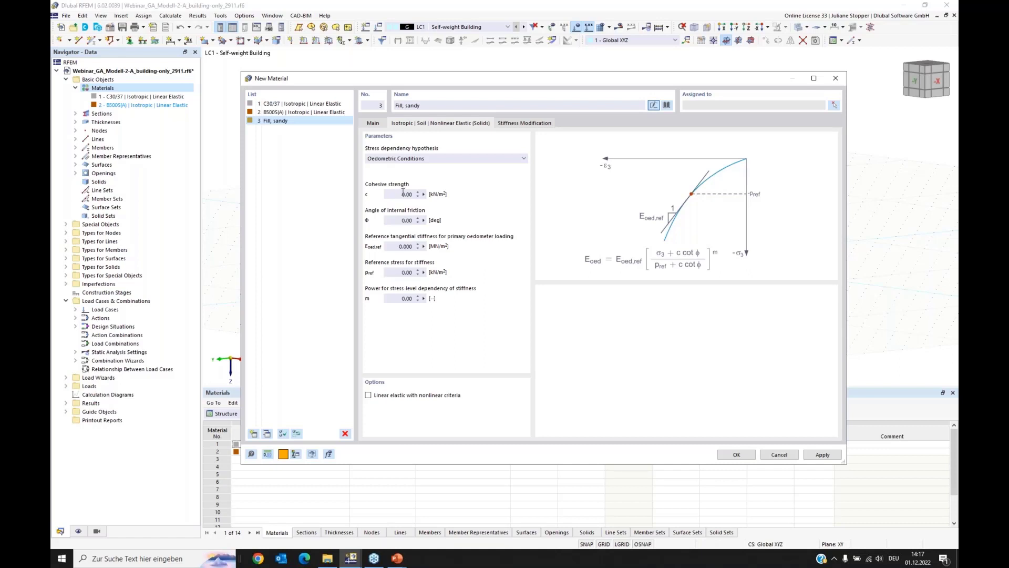
- Set the fill's cohesive strength to 1 kN/m² and, after consulting the geotechnical report slide, its internal friction angle to 30°
left_click_drag(394, 194, 451, 192)
type("1")
left_click(395, 221)
mouse_move(397, 558)
left_click(392, 504)
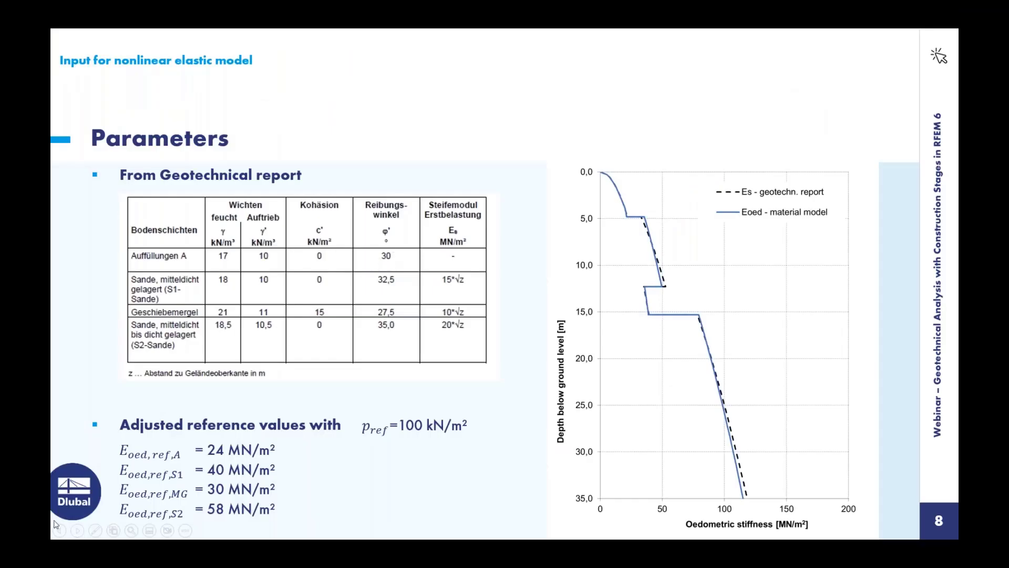
key("alt+Tab")
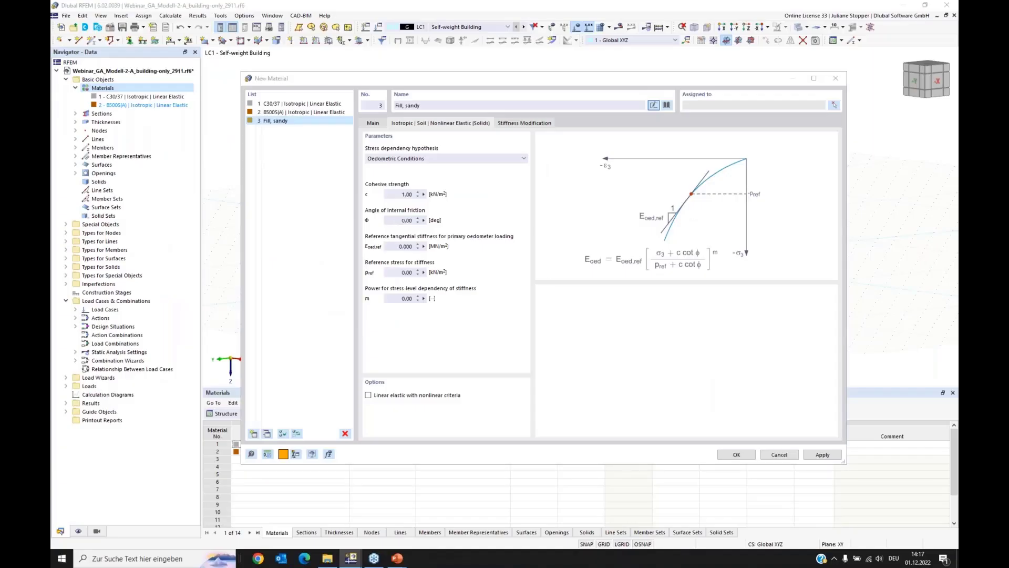
left_click(397, 219)
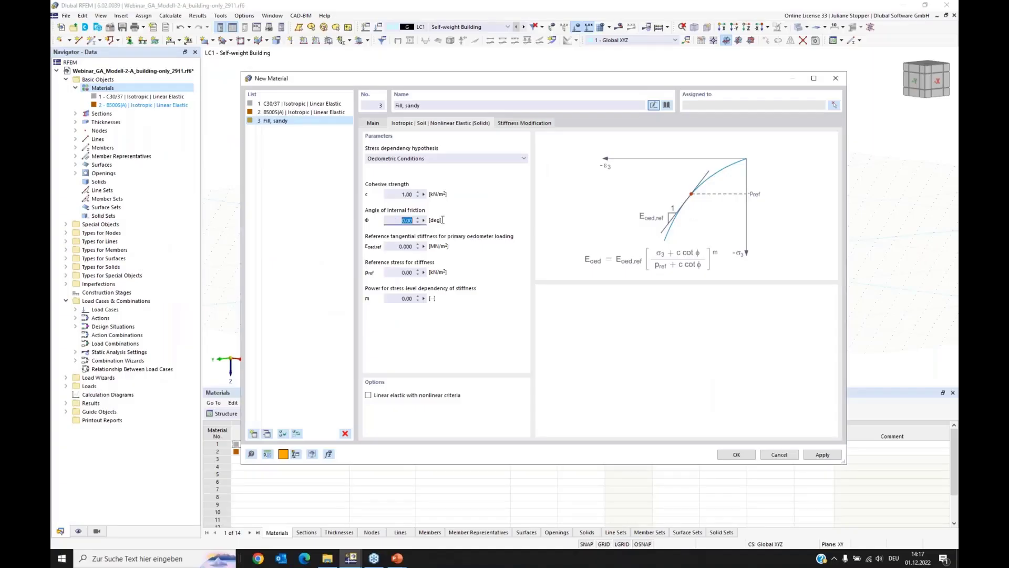
type("30")
- Set the fill's reference oedometer stiffness to 24 MN/m², reference stress to 100 kN/m² and stress-dependency power to 0.5, and apply the material
left_click(390, 247)
type("24")
key("Tab")
type("100")
key("Tab")
type("0,")
left_click(823, 455)
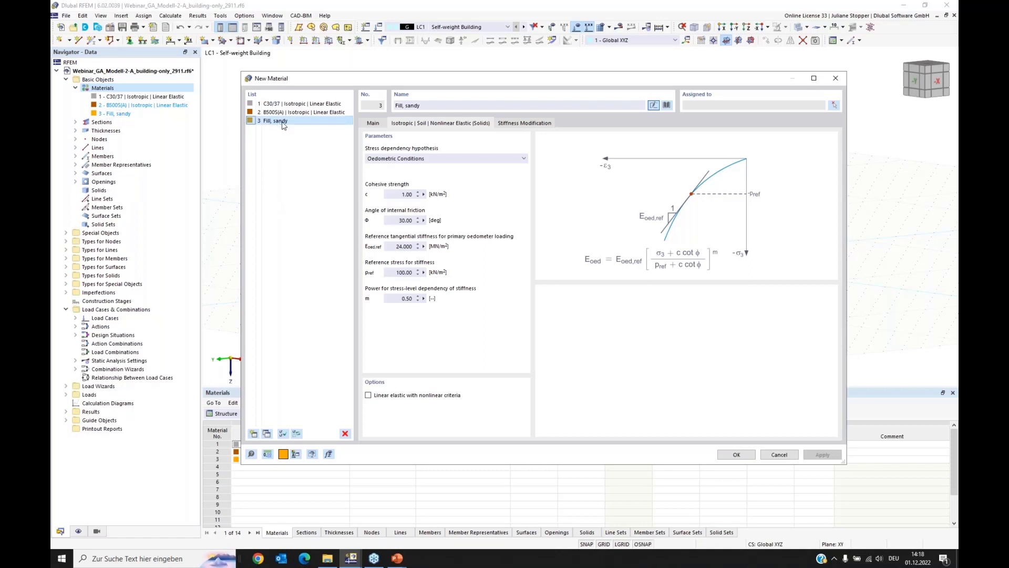
- Duplicate the "Fill, sandy" material three times
left_click(267, 434)
left_click(267, 434)
left_click(267, 434)
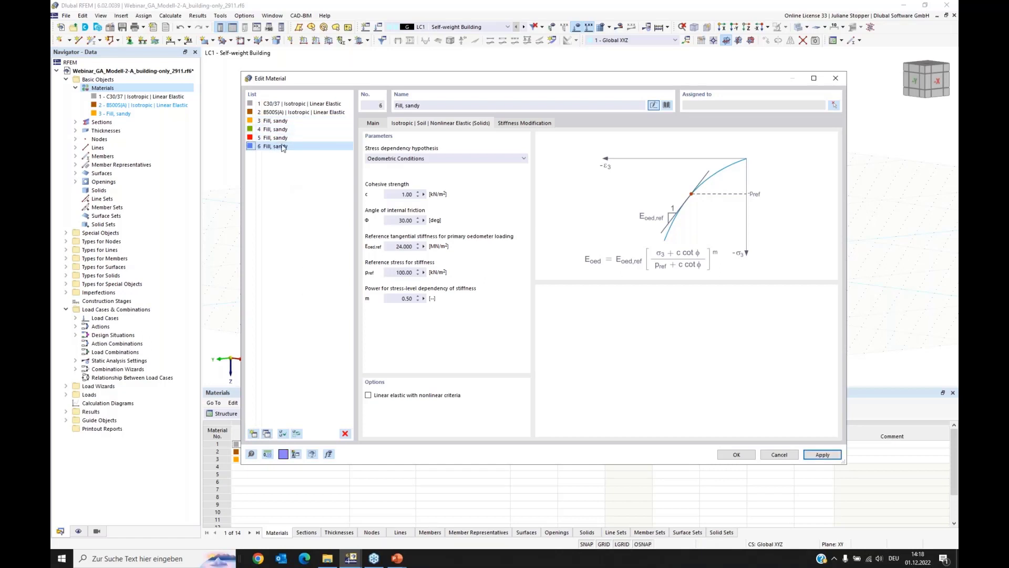
- Rename material 4 as "Sand S1" and material 5 as "Till"
left_click(272, 130)
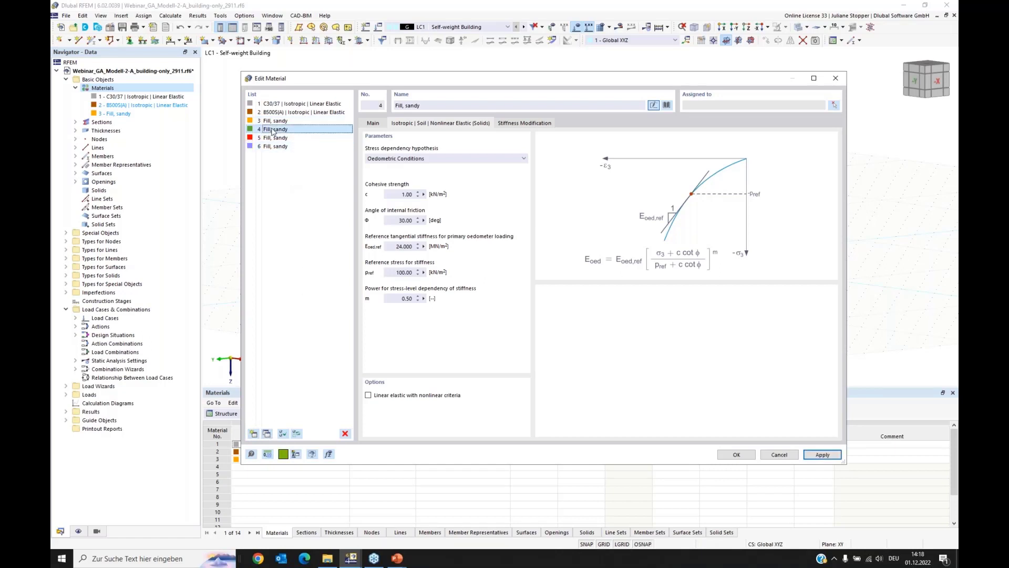
left_click(444, 105)
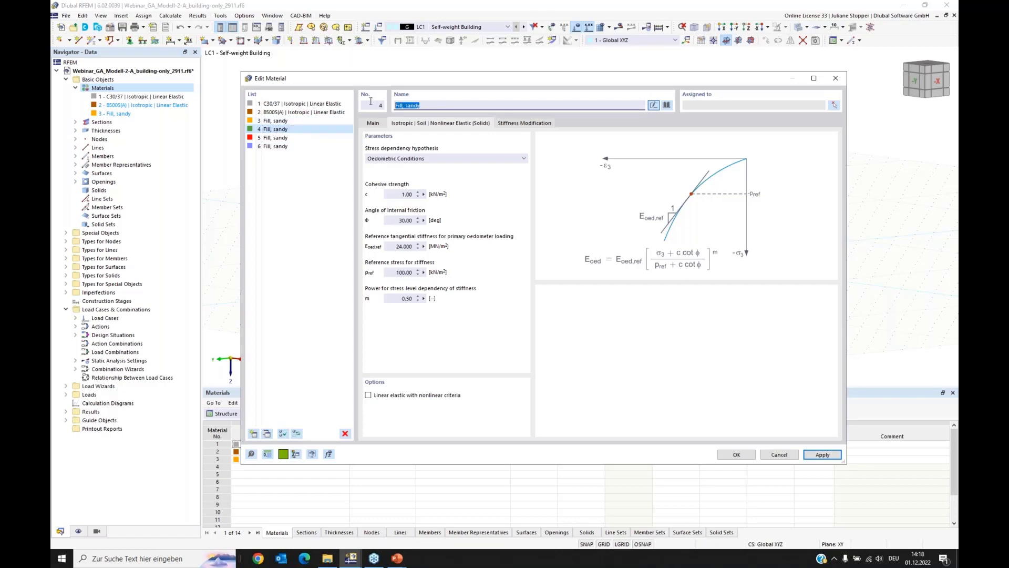
type("Sand")
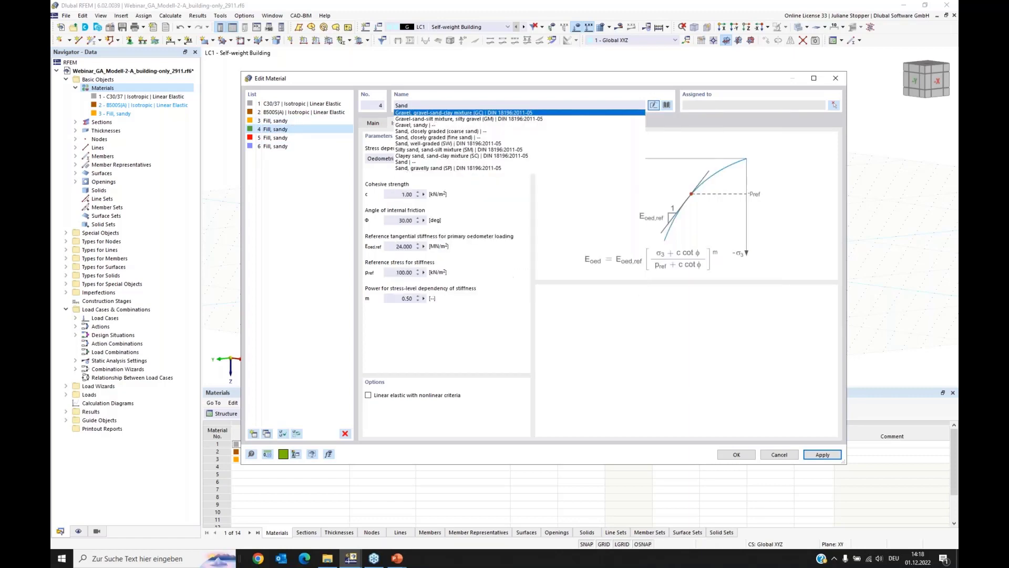
type(" S1")
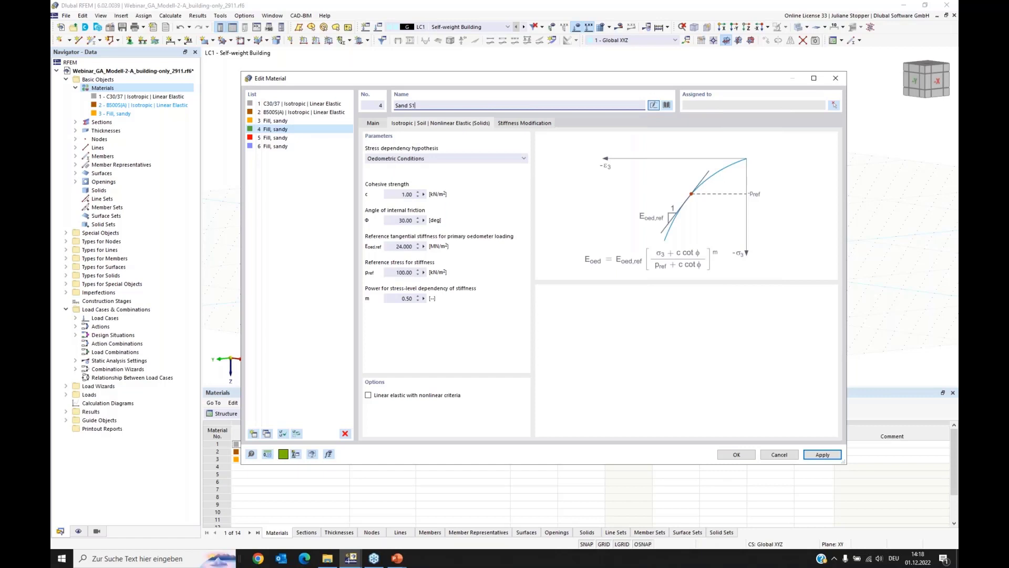
left_click(276, 138)
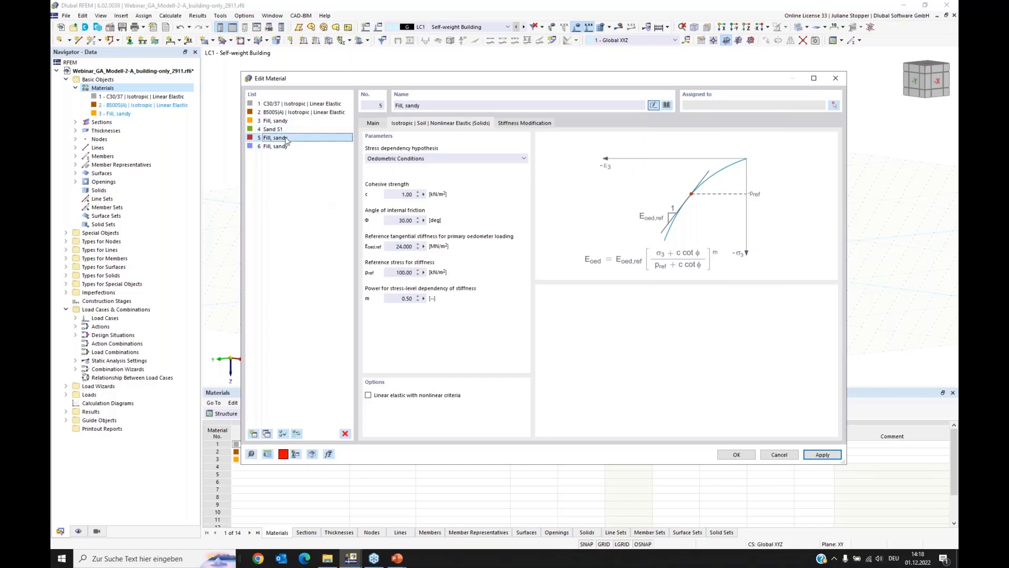
left_click_drag(424, 106, 389, 98)
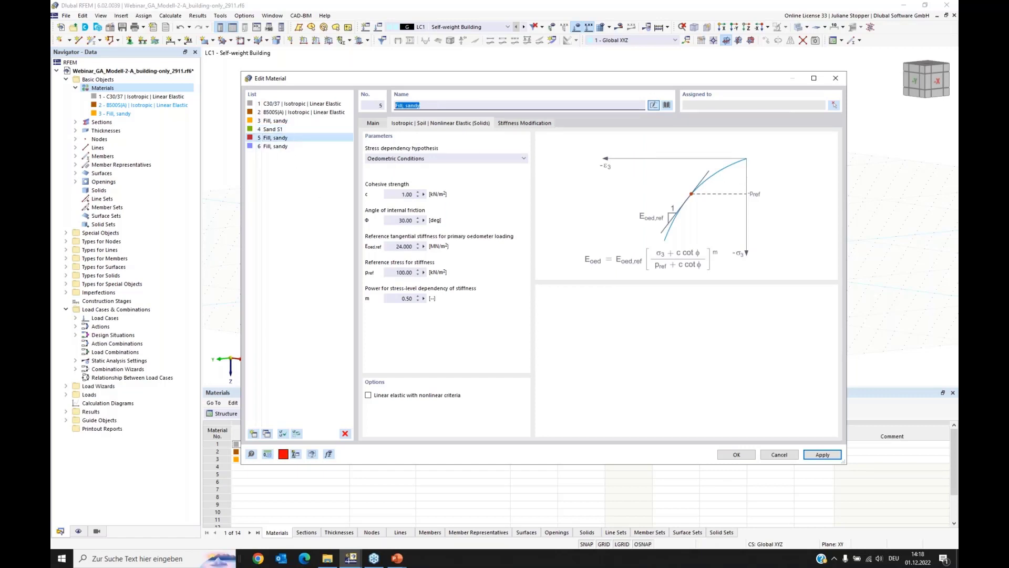
type("Till")
left_click(303, 211)
- Rename material 6 as "Sand S2"
left_click(276, 146)
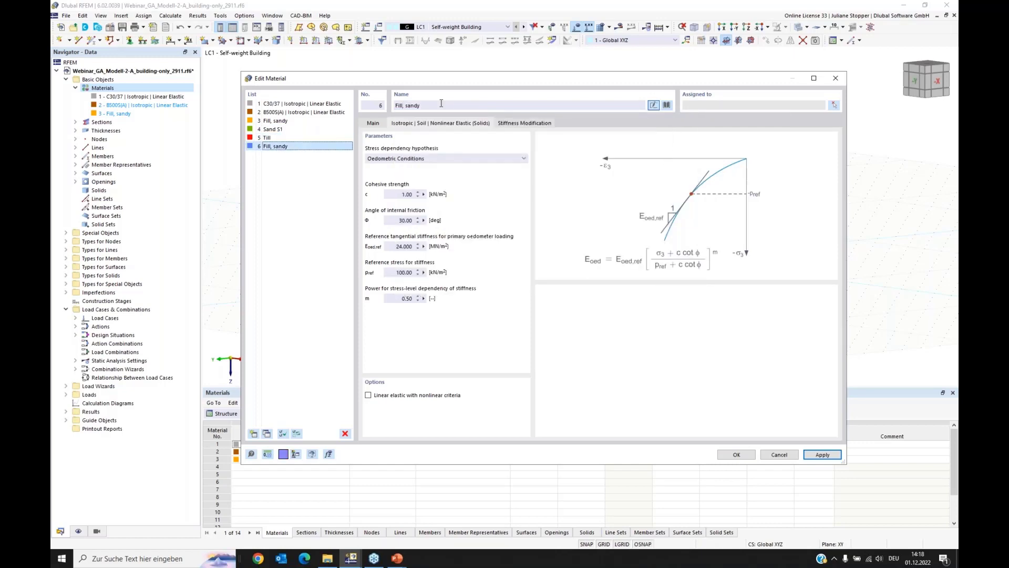
left_click_drag(426, 105, 371, 109)
type("San")
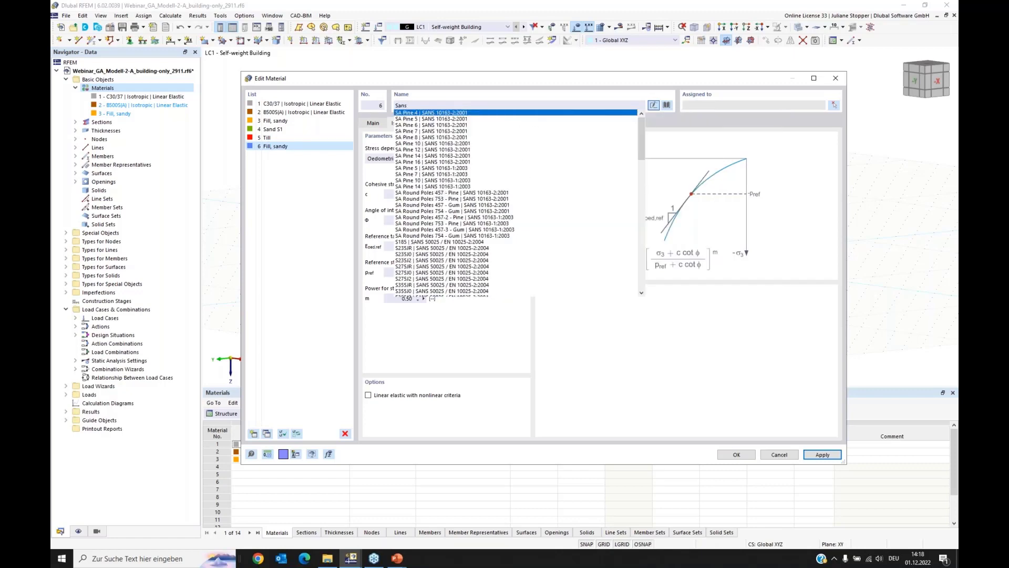
type("d S")
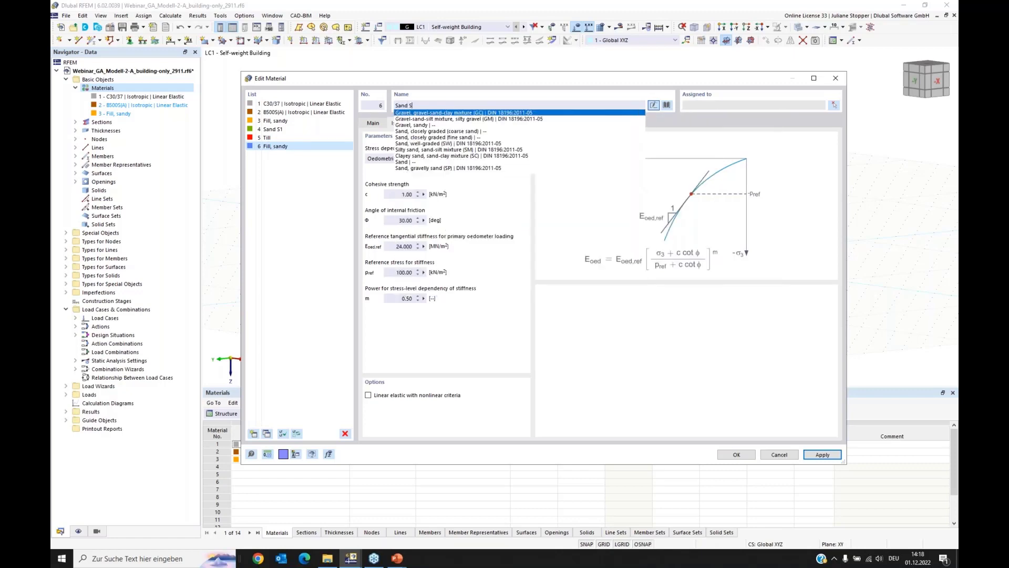
type("2")
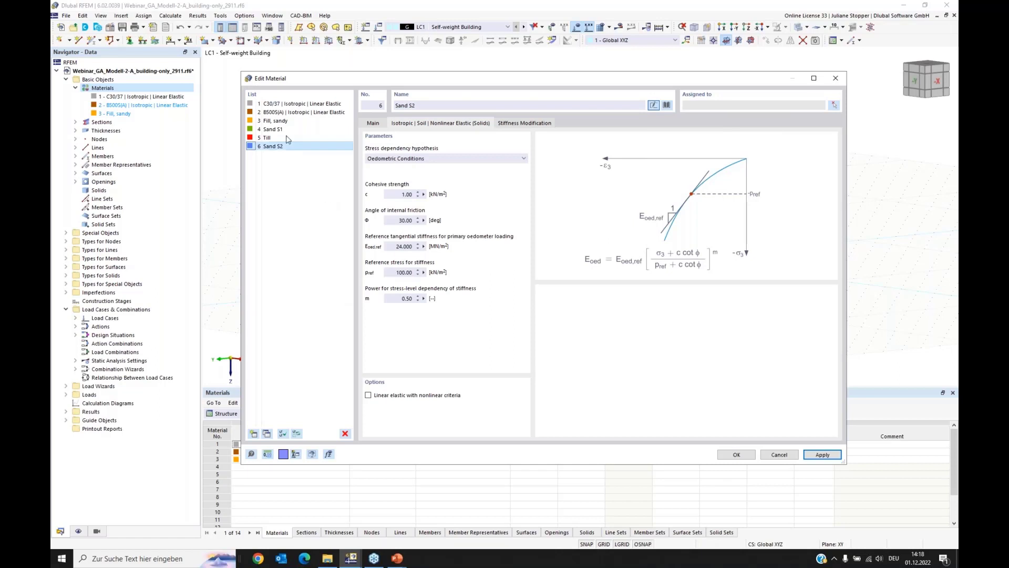
- Set the drained specific weight of material "Sand S1" to 18 kN/m³
left_click(272, 129)
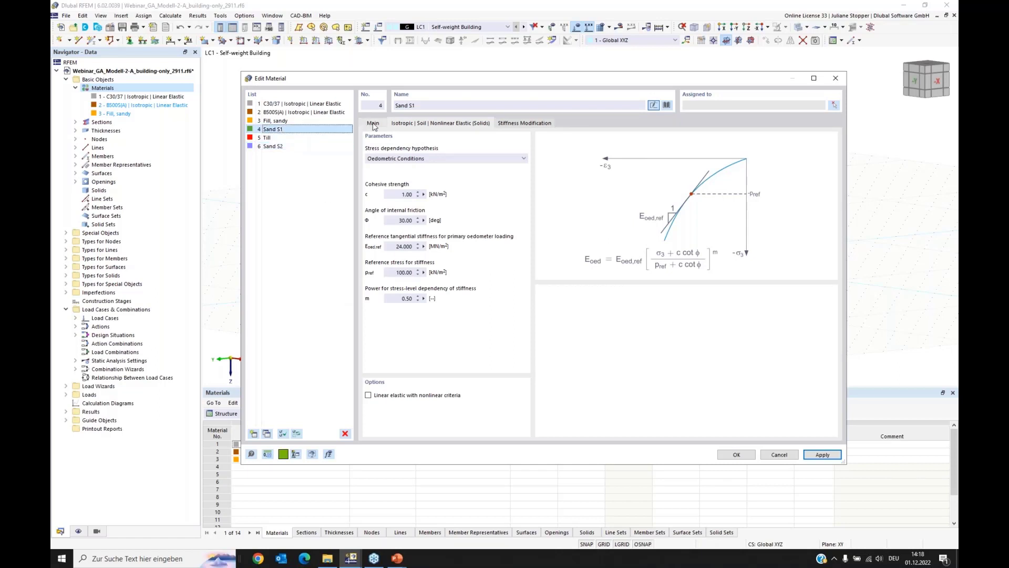
left_click(373, 124)
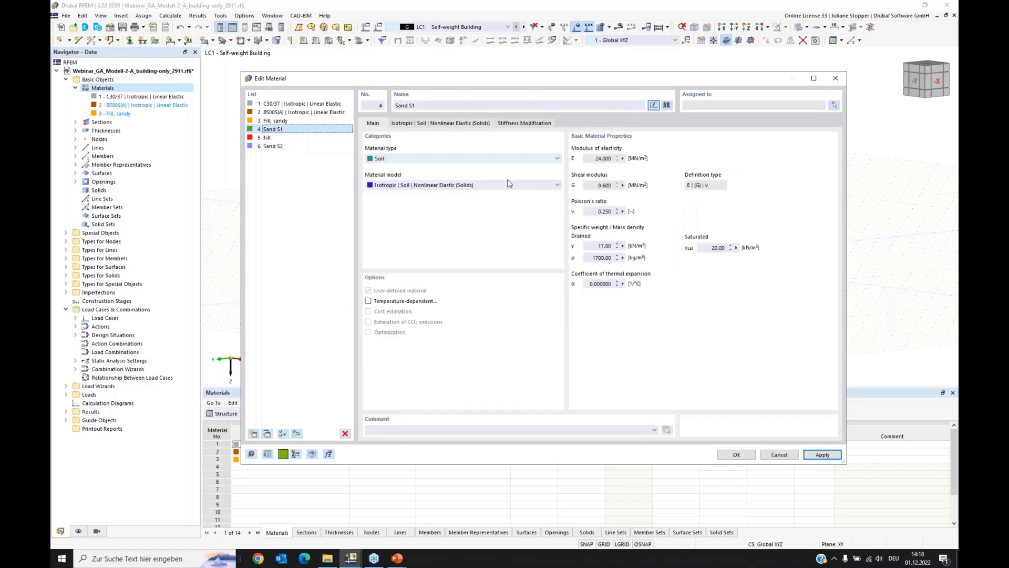
left_click(595, 246)
type("1")
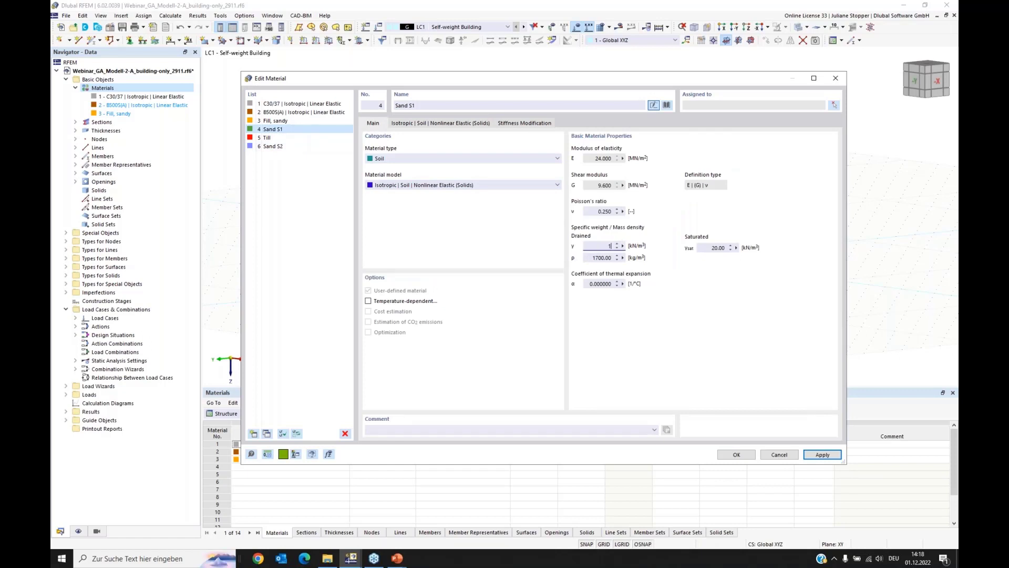
type("8")
key("Tab")
- Set Sand S1's angle of internal friction to 32.5° and reference oedometer stiffness to 40 MN/m², and apply the material
left_click(425, 124)
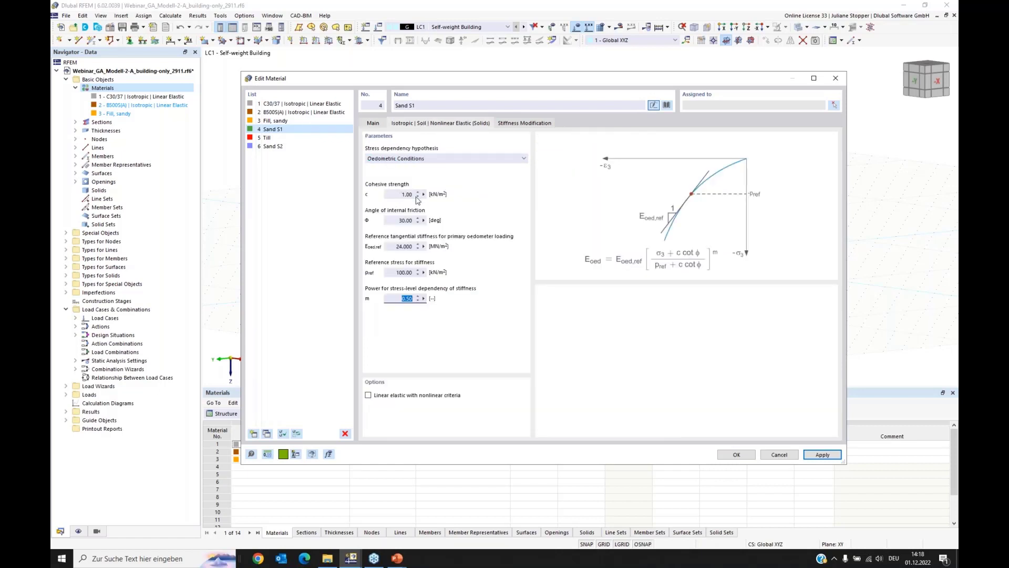
left_click(396, 220)
type("32,5")
left_click(391, 248)
type("40")
left_click(391, 273)
left_click(823, 454)
- Set both the drained and saturated specific weight of material "Till" to 21 kN/m³
left_click(267, 138)
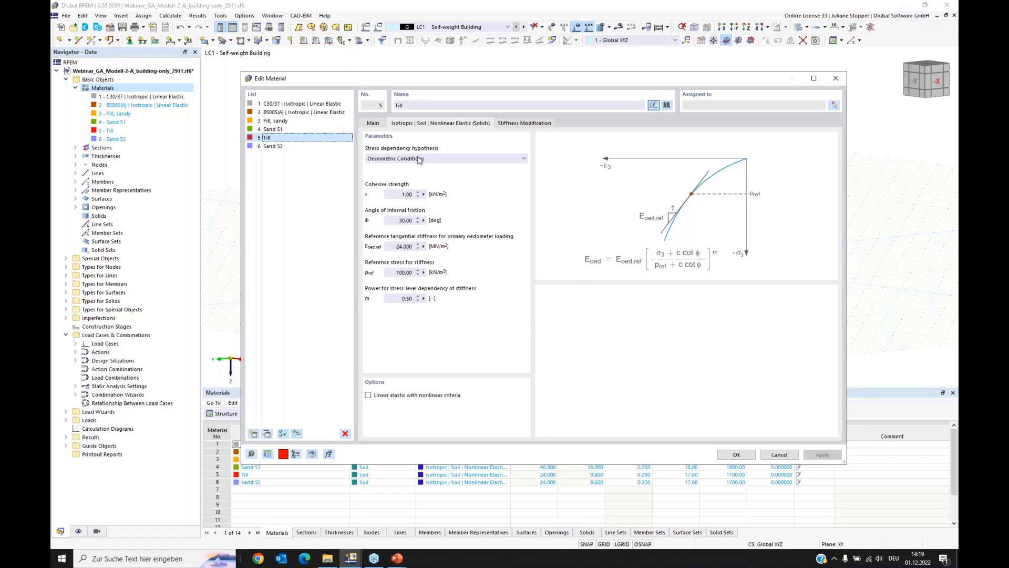
left_click(374, 123)
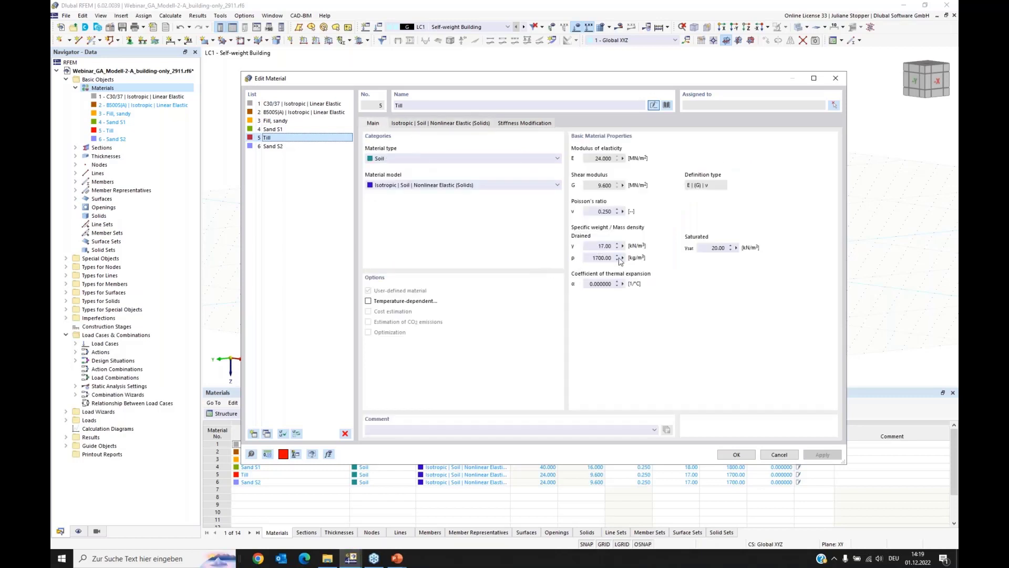
left_click_drag(595, 245, 649, 249)
type("21")
left_click_drag(698, 248, 785, 255)
type("21")
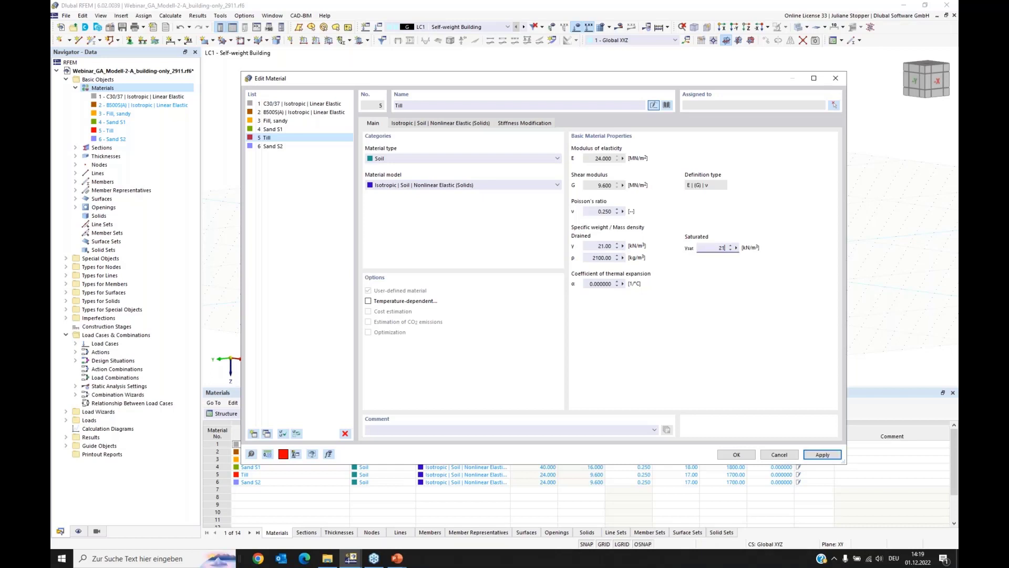
left_click(598, 259)
- Set Till's angle of internal friction to 27.5° and reference oedometer stiffness to 30 MN/m², and apply the material
left_click(437, 124)
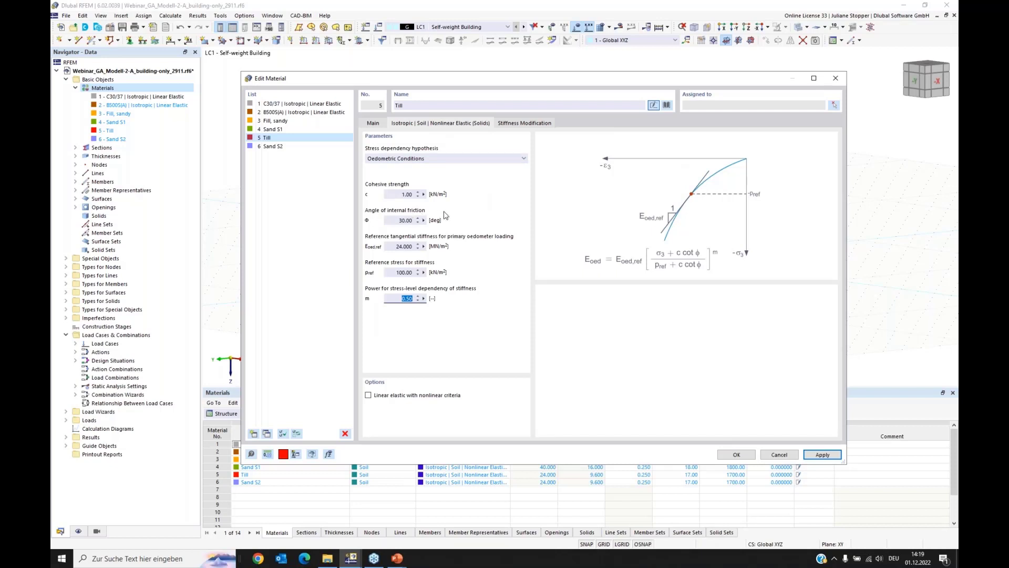
left_click(399, 220)
type("27,5")
left_click(408, 246)
type("30")
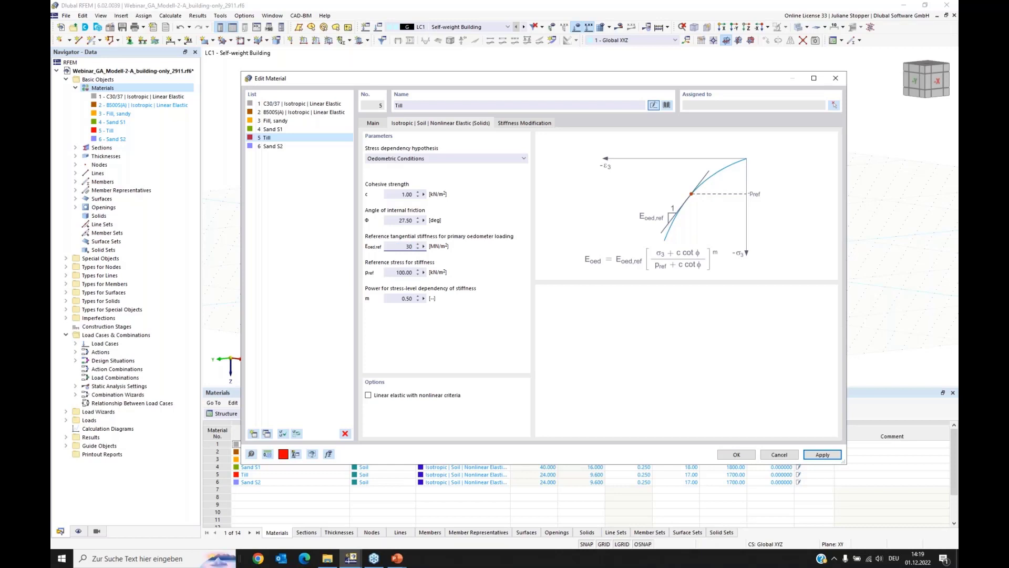
left_click(822, 456)
- Set material "Sand S2" to a drained specific weight of 18.5 kN/m³ and a saturated one of 20.5 kN/m³
left_click(276, 147)
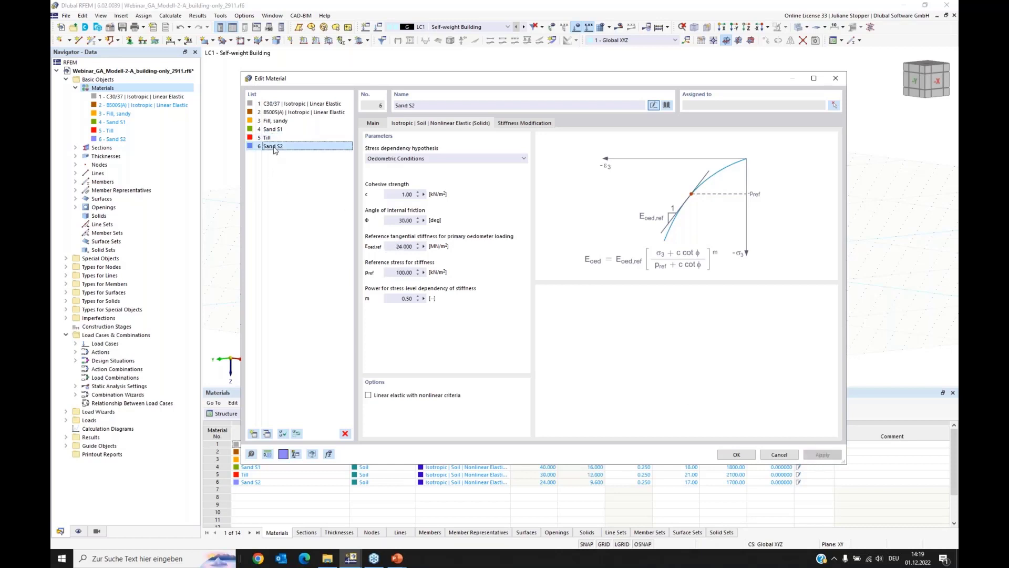
left_click(373, 124)
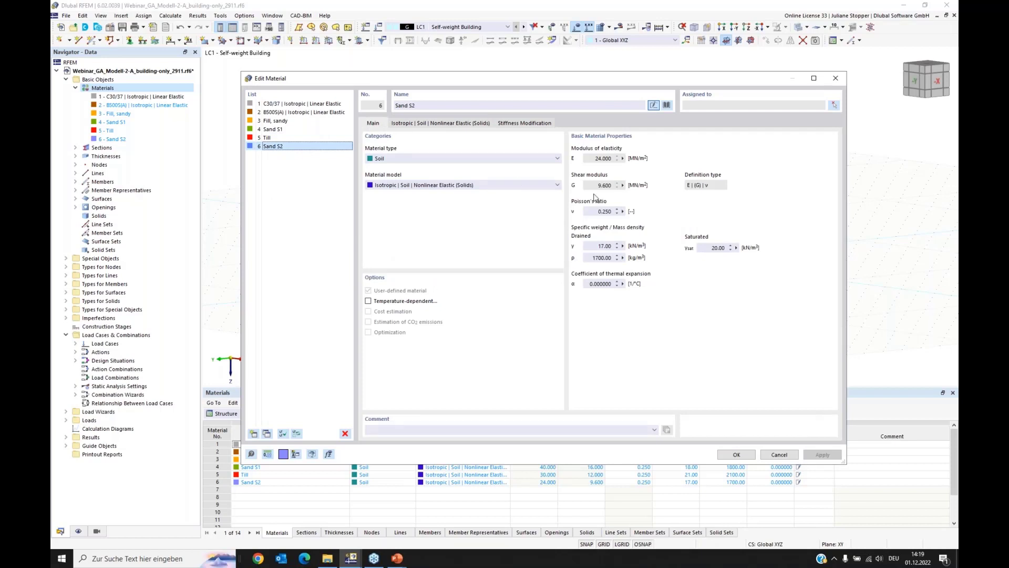
left_click_drag(599, 247, 656, 248)
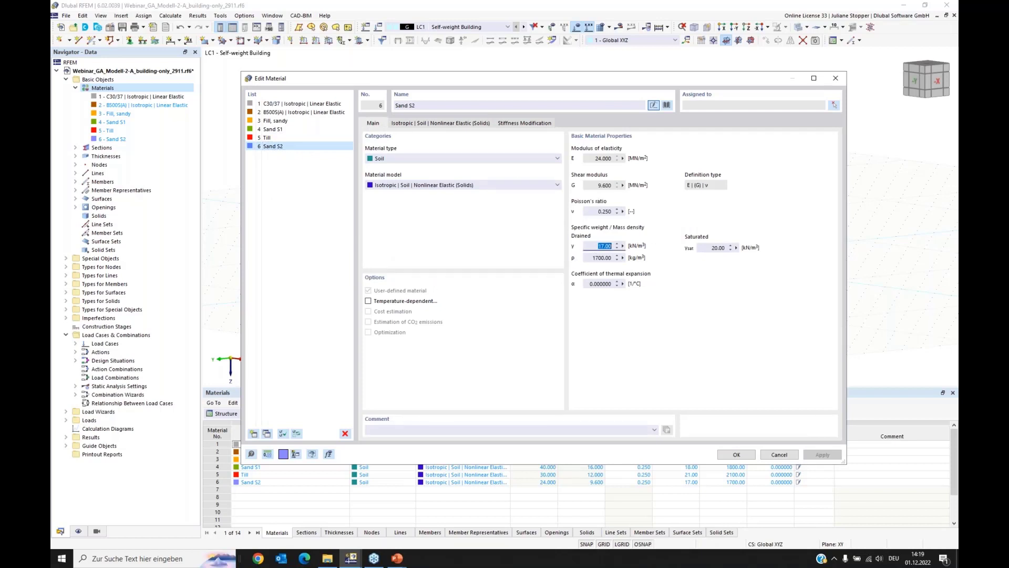
type("18")
type(".5")
key("Tab")
type("2")
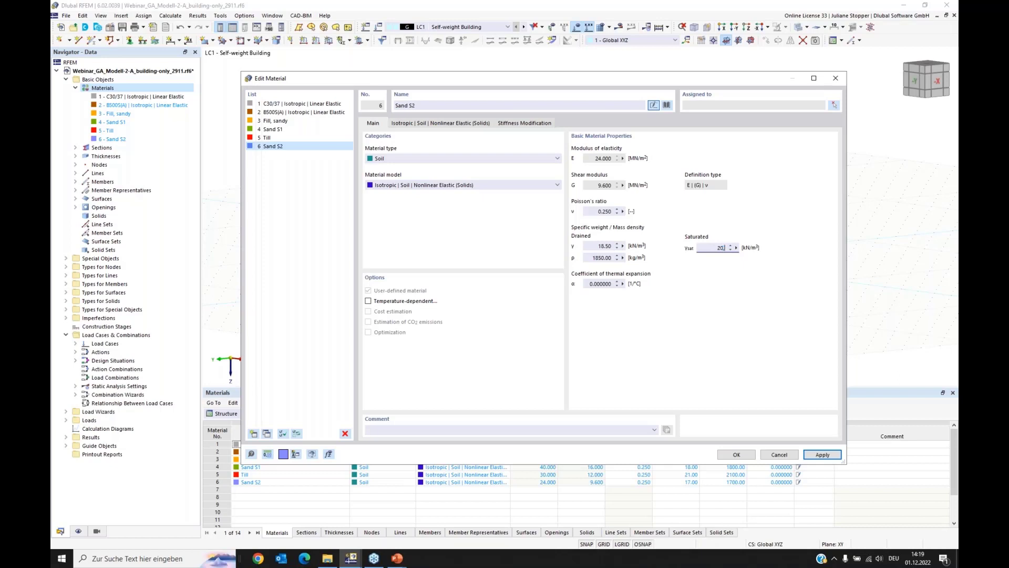
type("0,5")
left_click(599, 245)
- Set Sand S2's angle of internal friction to 35° and reference oedometer stiffness to 58 MN/m²
left_click(413, 124)
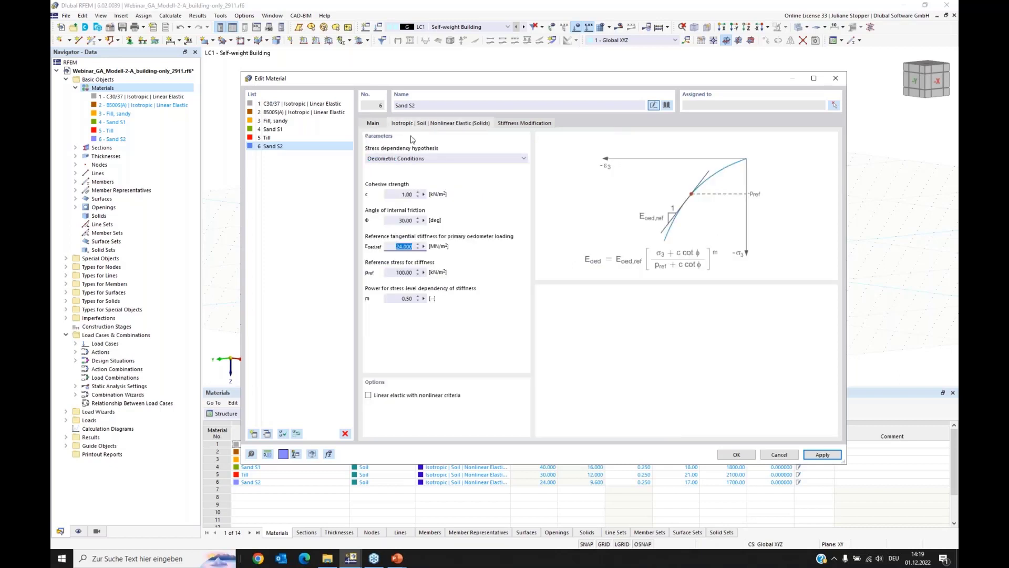
left_click(399, 221)
type("35")
left_click(393, 245)
type("58")
left_click(397, 272)
- Set Till's cohesive strength to 15 kN/m², apply it and finish editing the materials
left_click(266, 138)
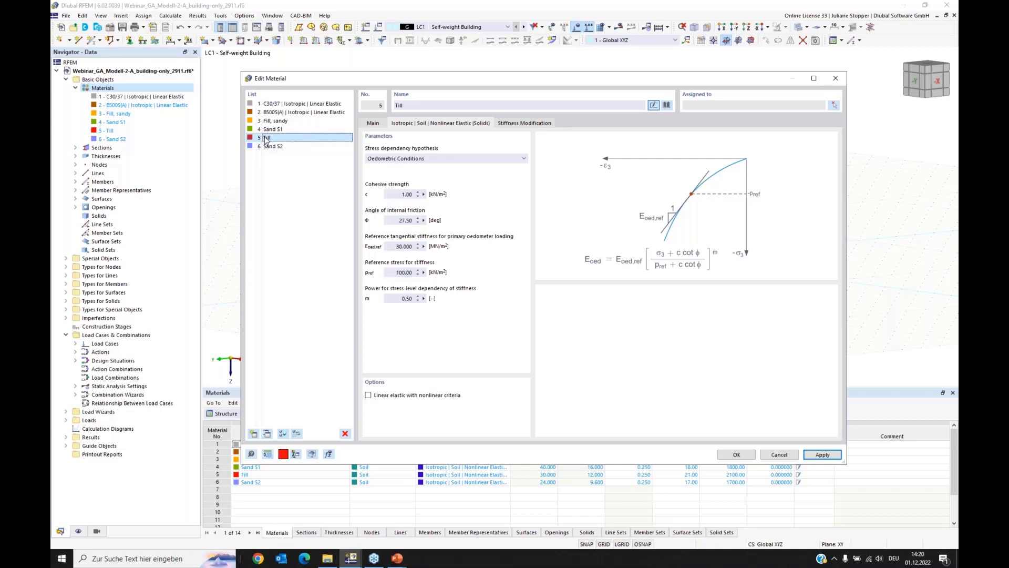
left_click(396, 194)
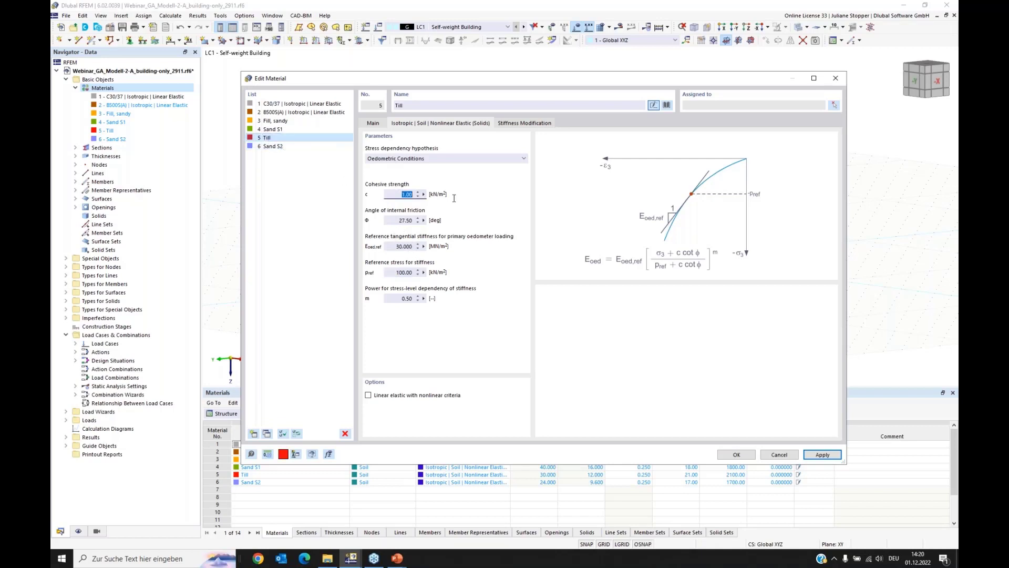
type("15")
left_click(398, 220)
left_click(823, 460)
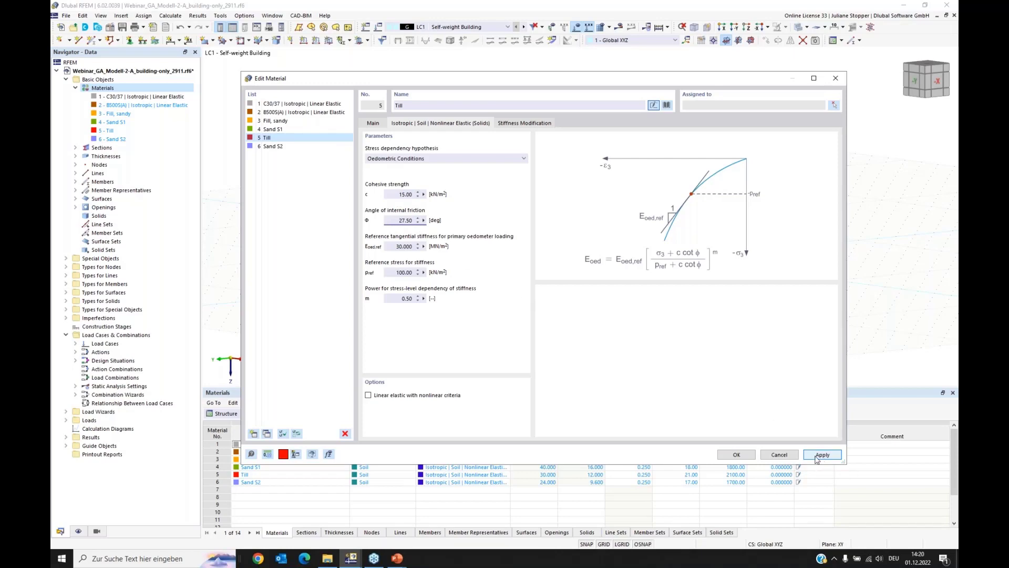
left_click(737, 456)
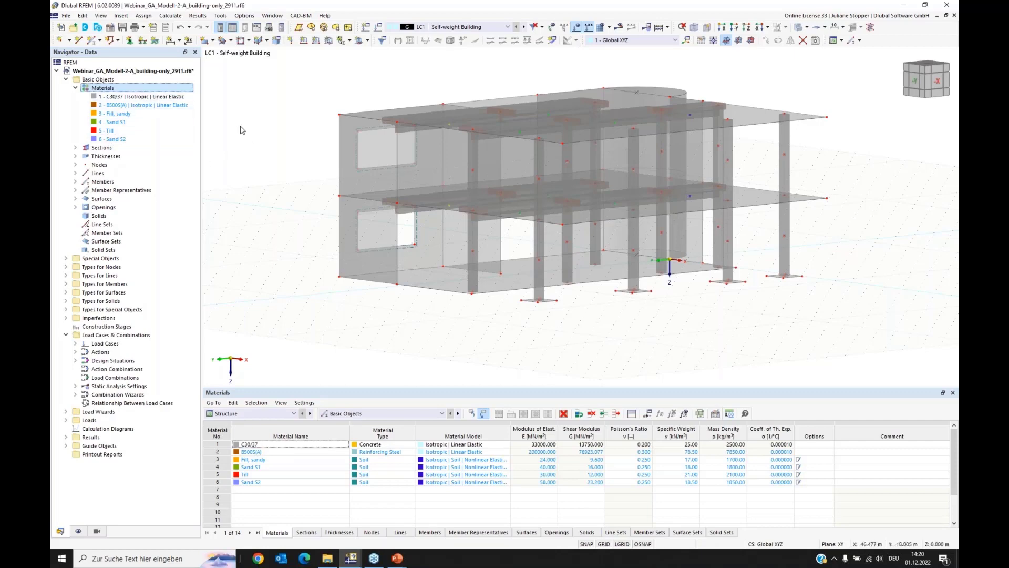
- Create a new borehole and activate its groundwater with an ordinate of 3.9 m
left_click(75, 88)
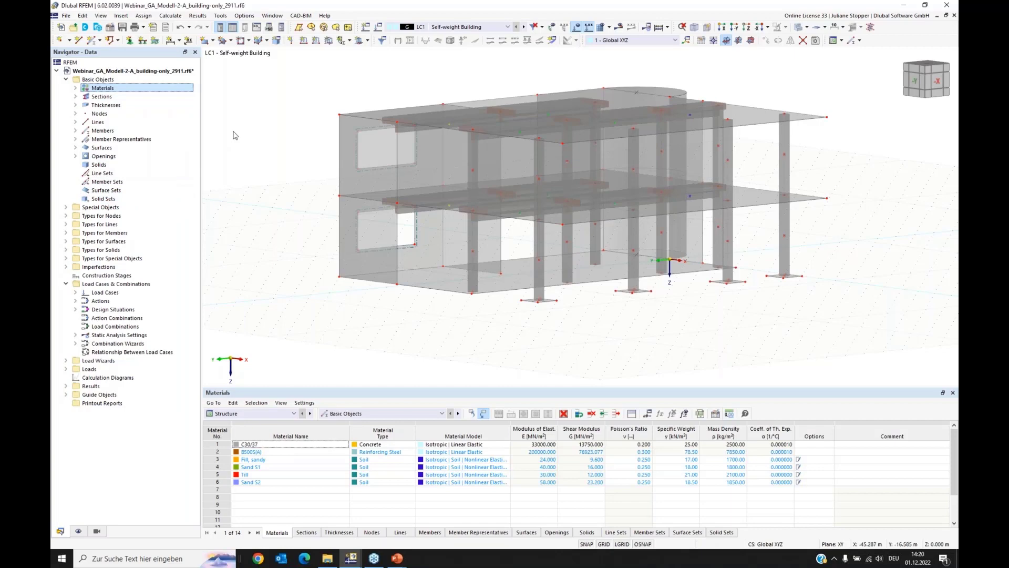
left_click(65, 208)
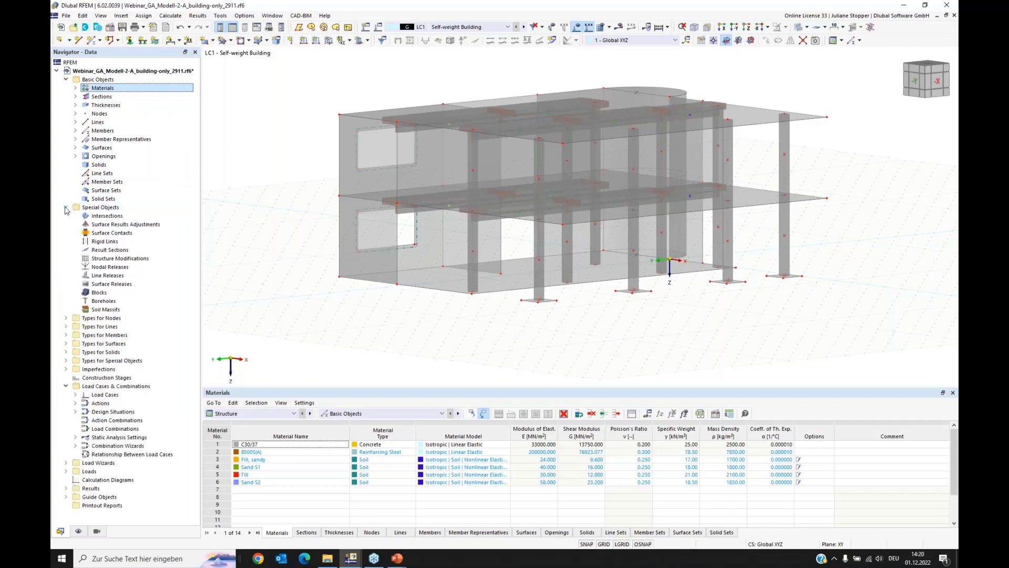
right_click(103, 304)
left_click(136, 318)
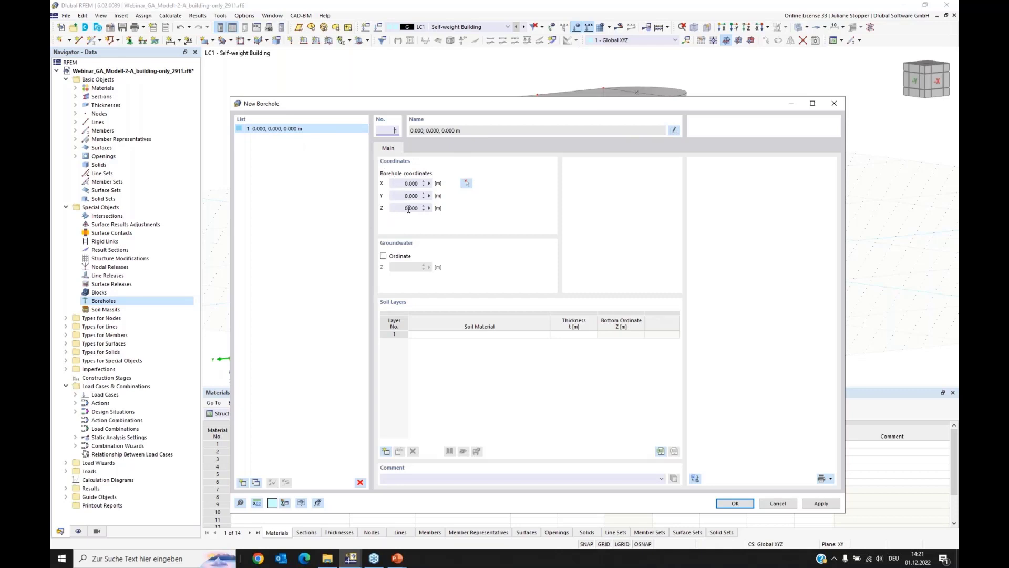
left_click(383, 257)
left_click(398, 267)
type("3,9")
- Assign the borehole's four soil layers the materials Fill, sandy; Sand S1; Till; and Sand S2, in that order
left_click(456, 334)
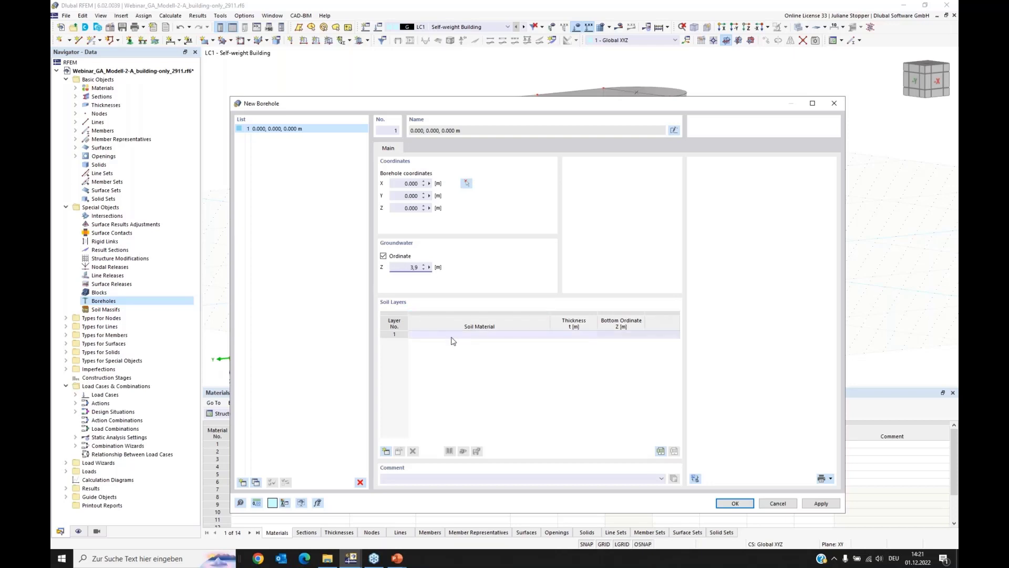
left_click(450, 336)
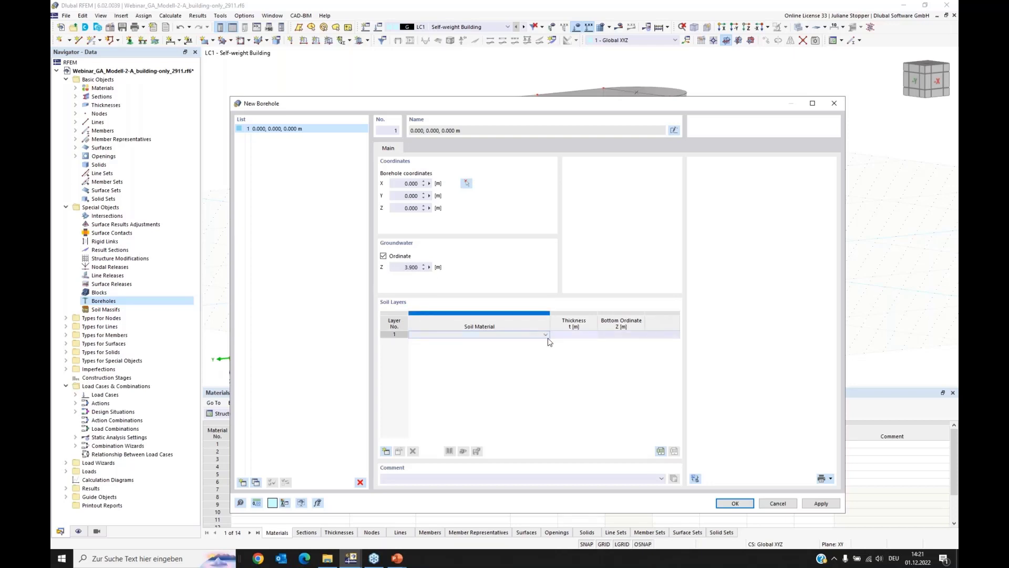
left_click(547, 337)
left_click(533, 345)
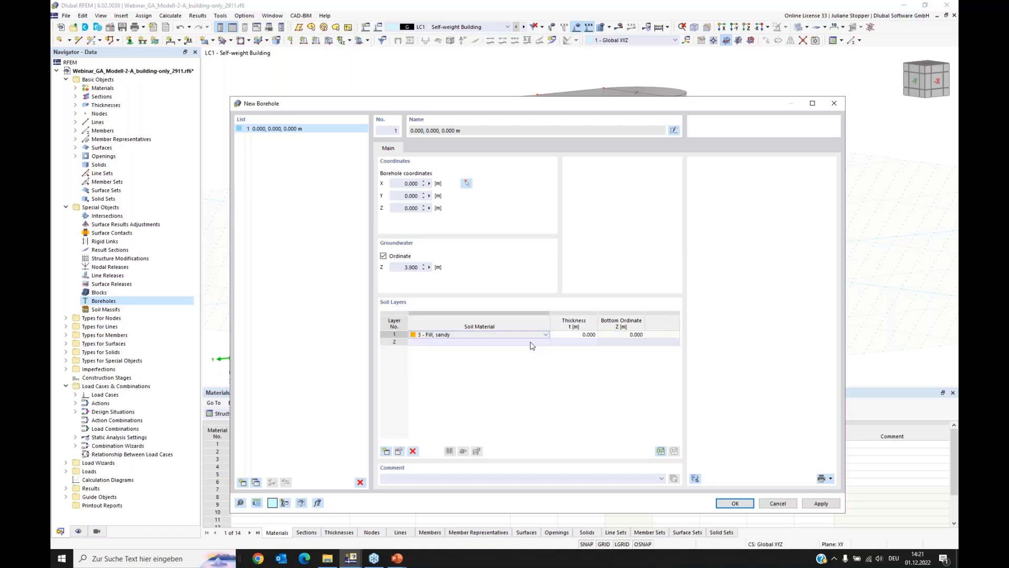
left_click(542, 345)
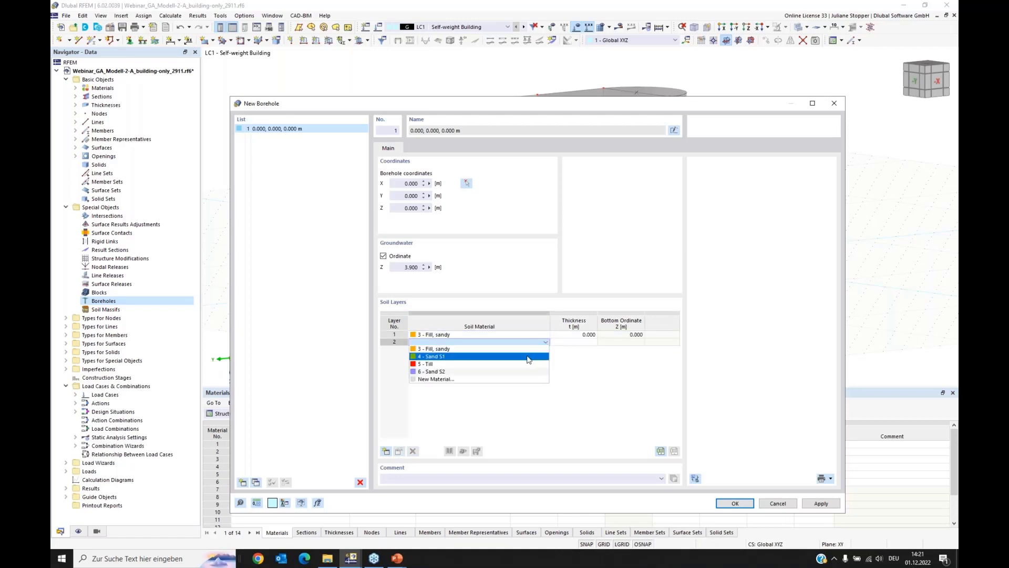
left_click(530, 360)
left_click(546, 349)
left_click(546, 351)
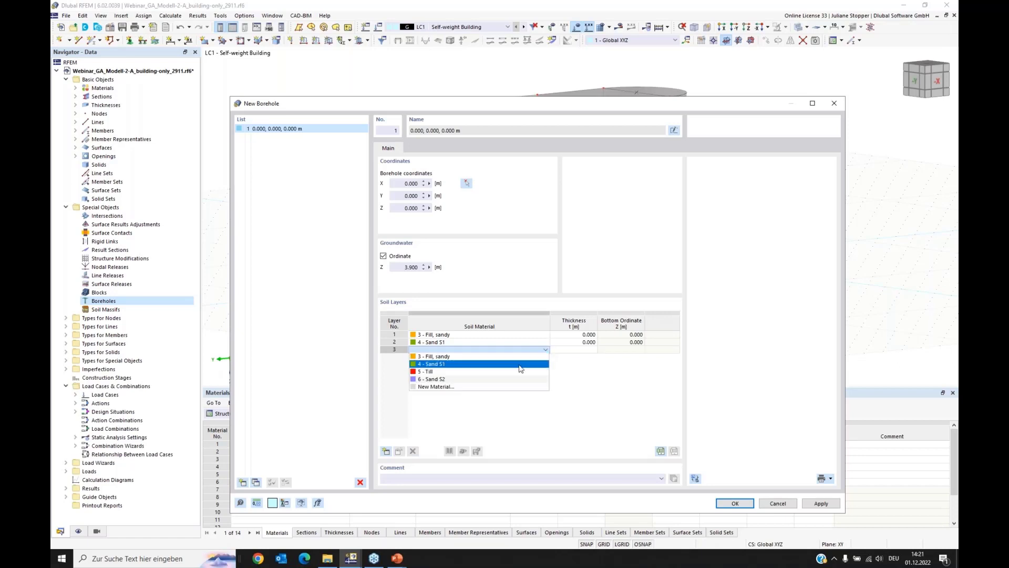
left_click(520, 372)
left_click(547, 357)
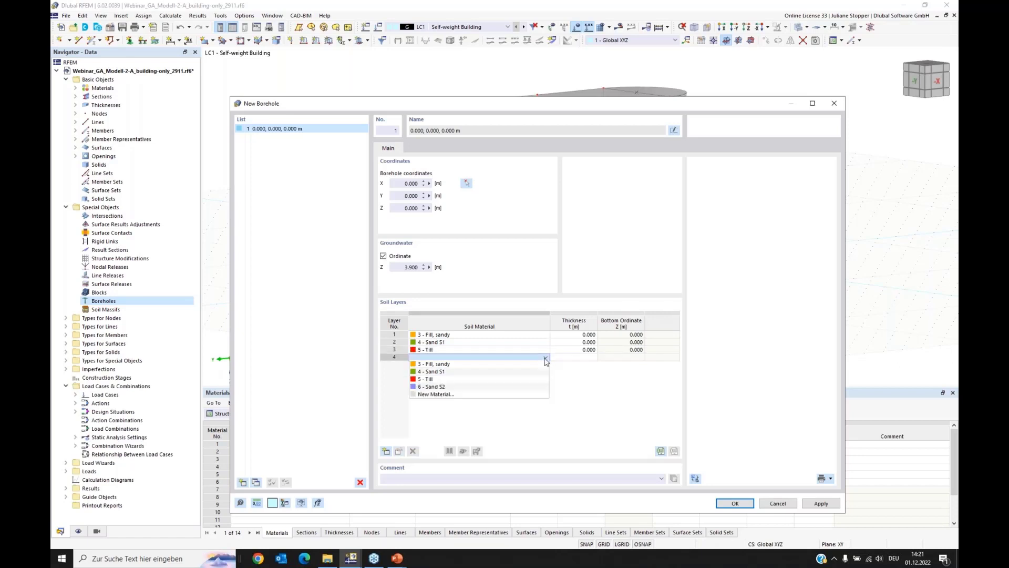
left_click(512, 388)
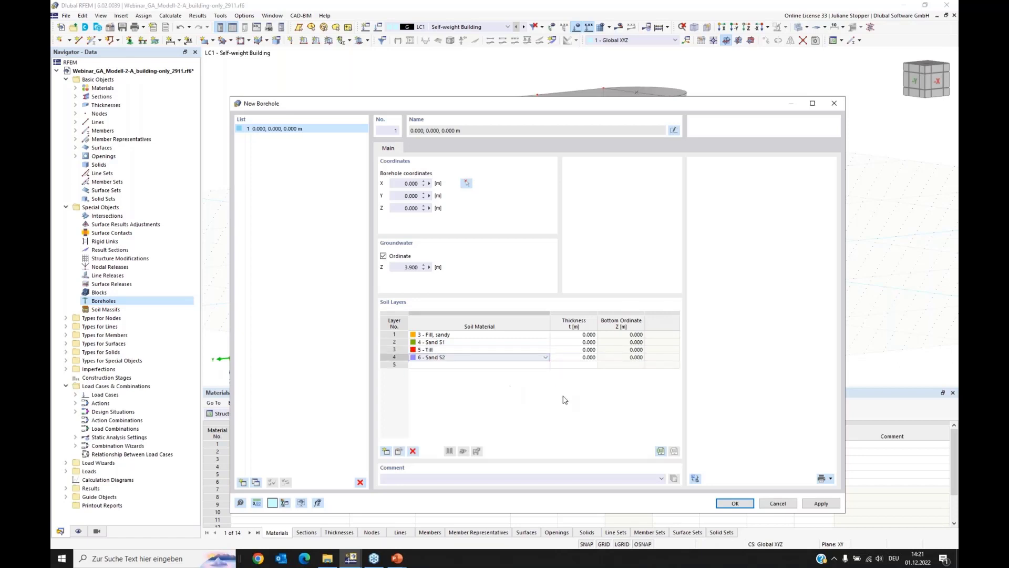
- Set the borehole's layer thicknesses to 4.8, 7.5, 3 and 15 m from layer 1 to 4, and confirm the borehole
left_click(577, 335)
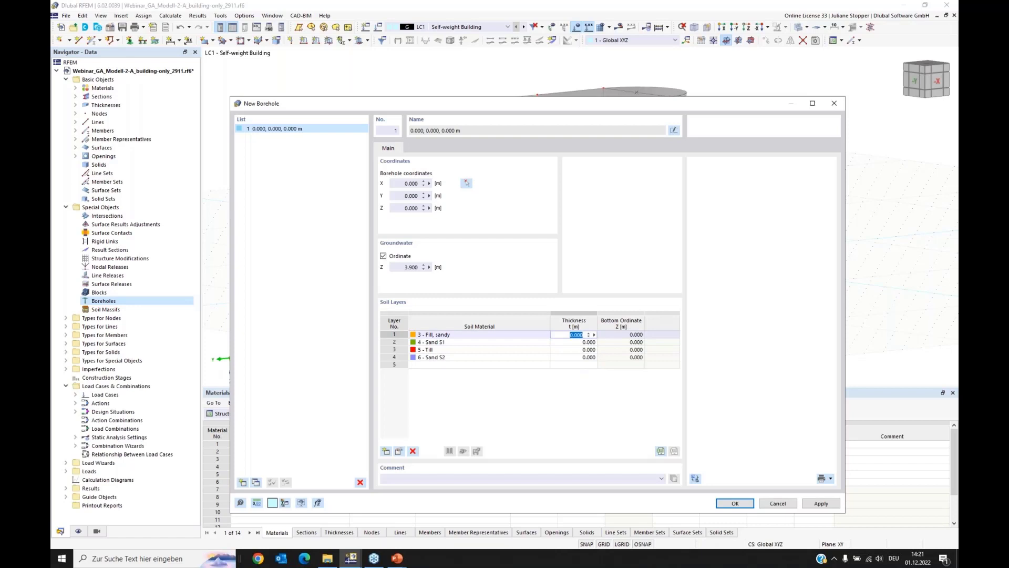
type("4.8")
key("Return")
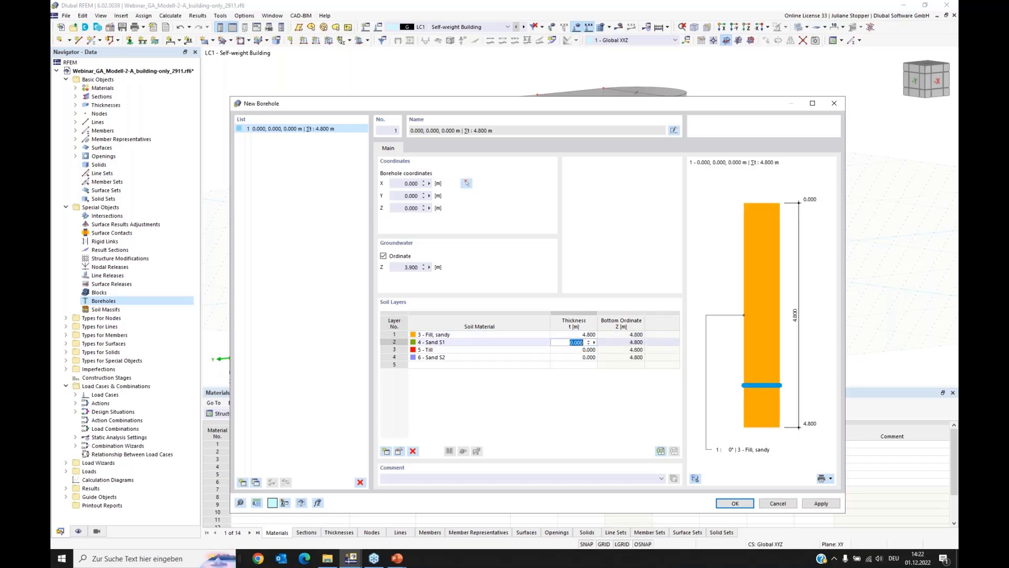
type("7,5")
key("Return")
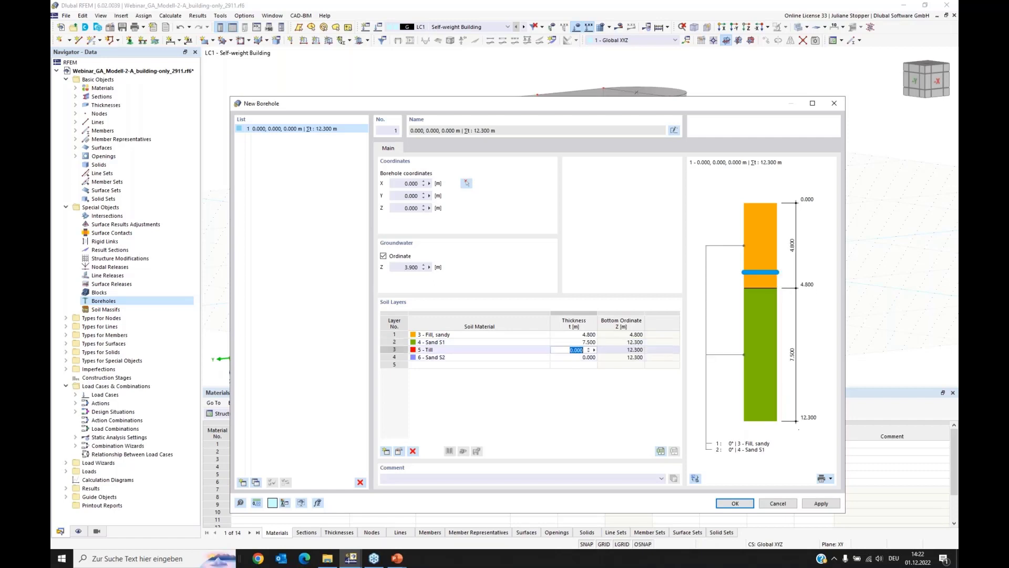
type("3")
key("Return")
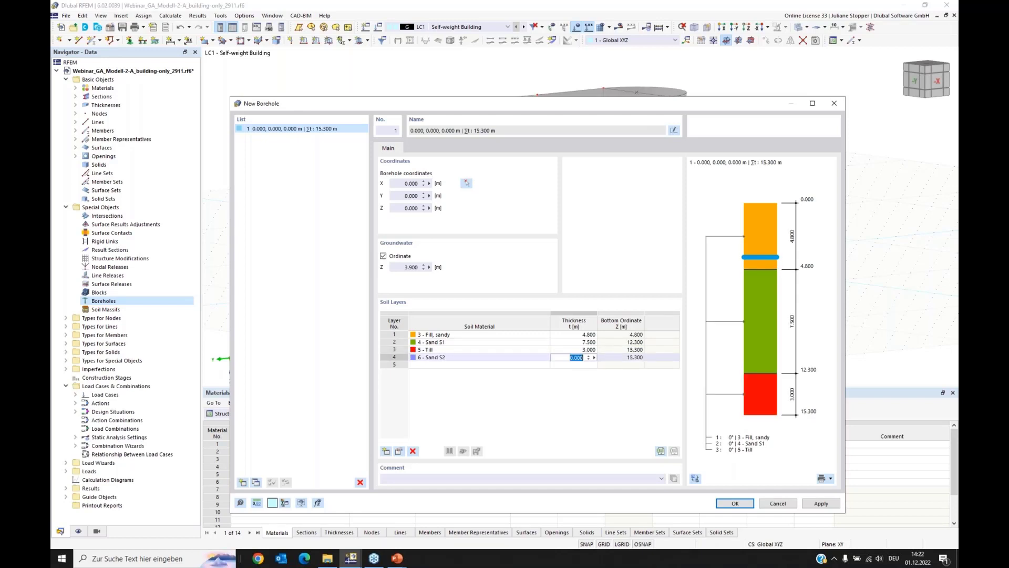
type("15")
left_click(576, 350)
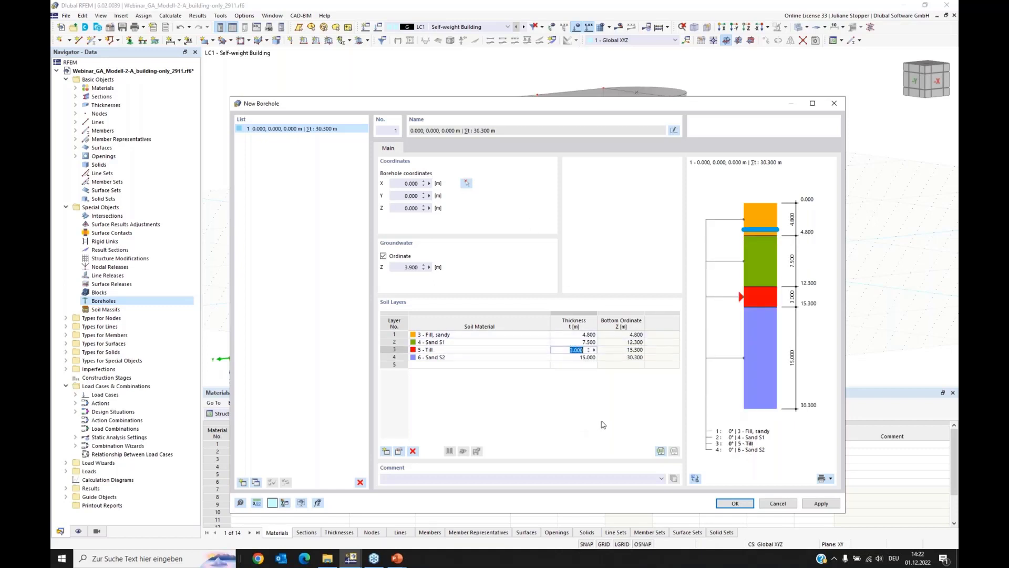
left_click(736, 503)
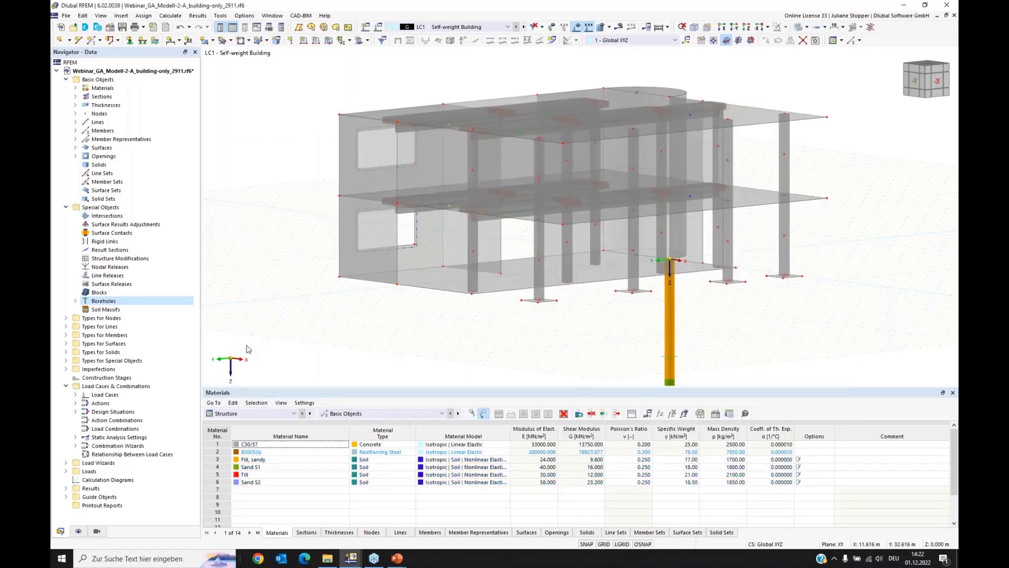
scroll(446, 101, "down", 2)
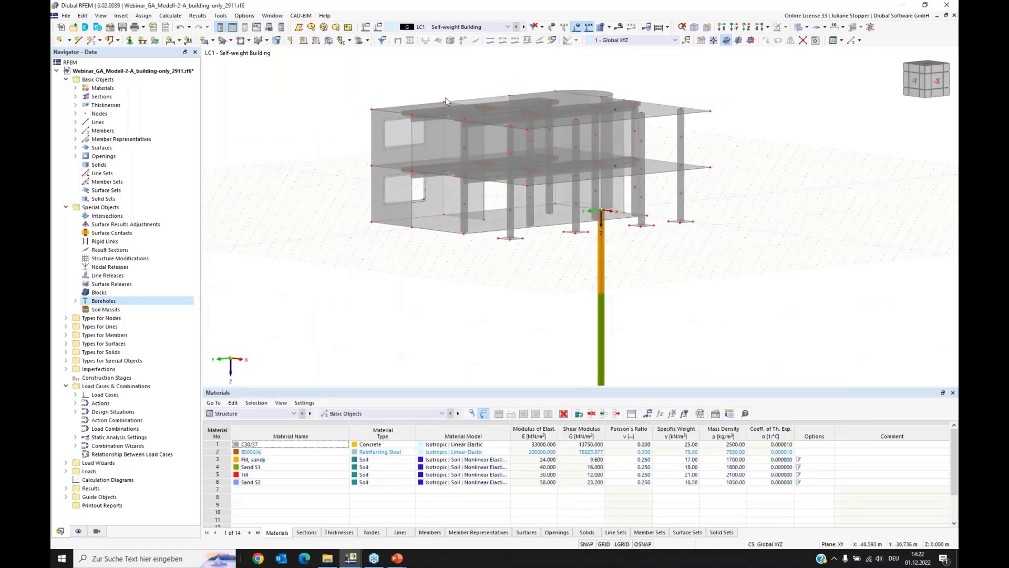
- Hide the work plane grid and confirm the grid settings
scroll(450, 102, "down", 2)
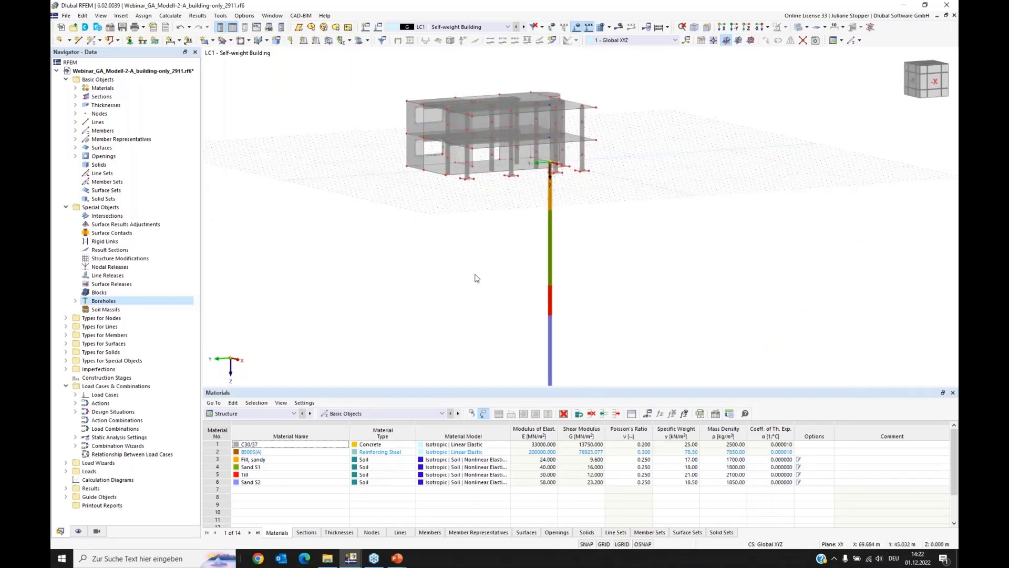
scroll(475, 277, "up", 1)
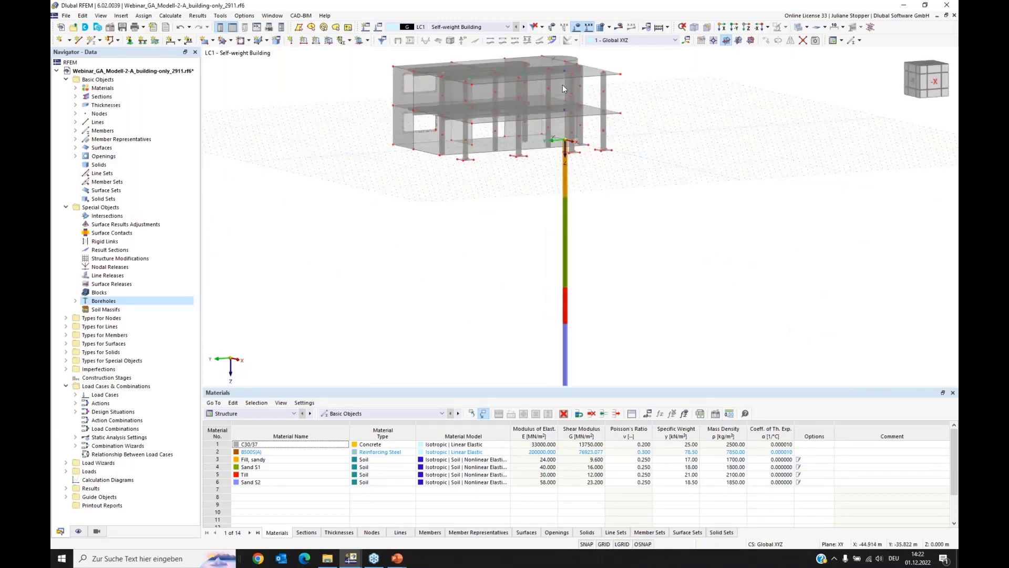
left_click(701, 41)
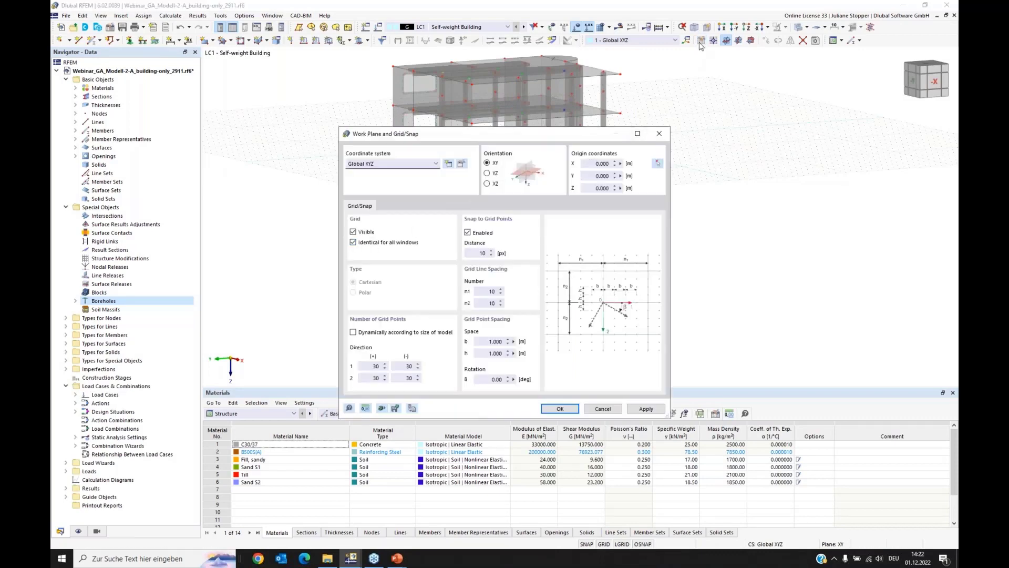
left_click(353, 232)
left_click(560, 409)
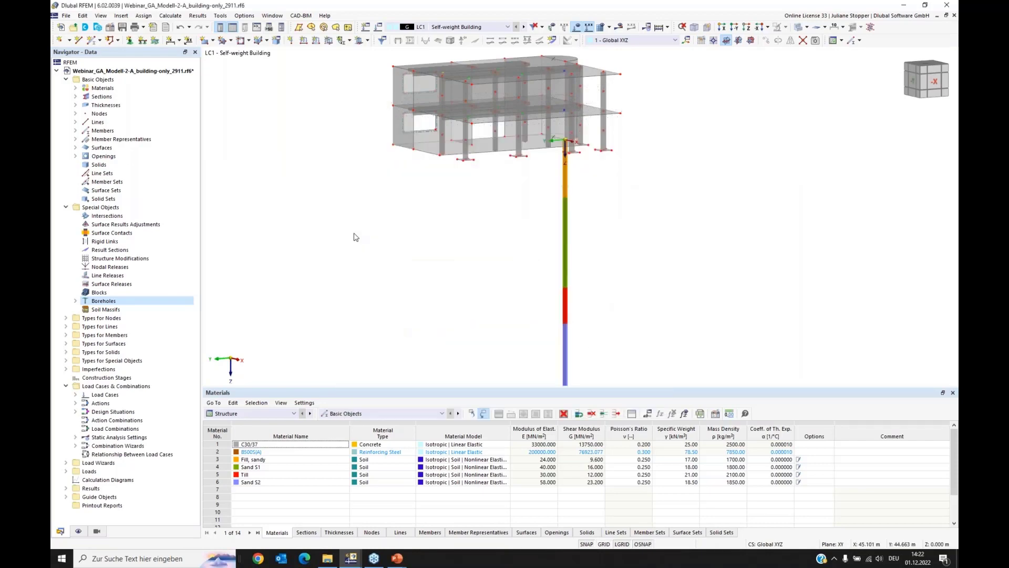
- Create a new soil massif generated from boreholes and assign the modelled borehole to it
middle_click_drag(354, 232, 354, 333)
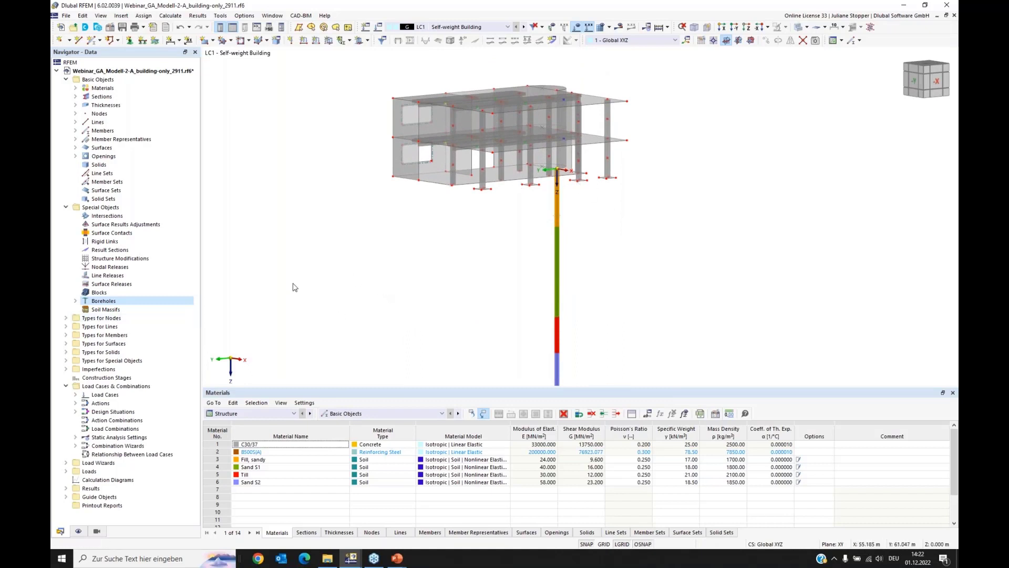
right_click(106, 312)
left_click(336, 302)
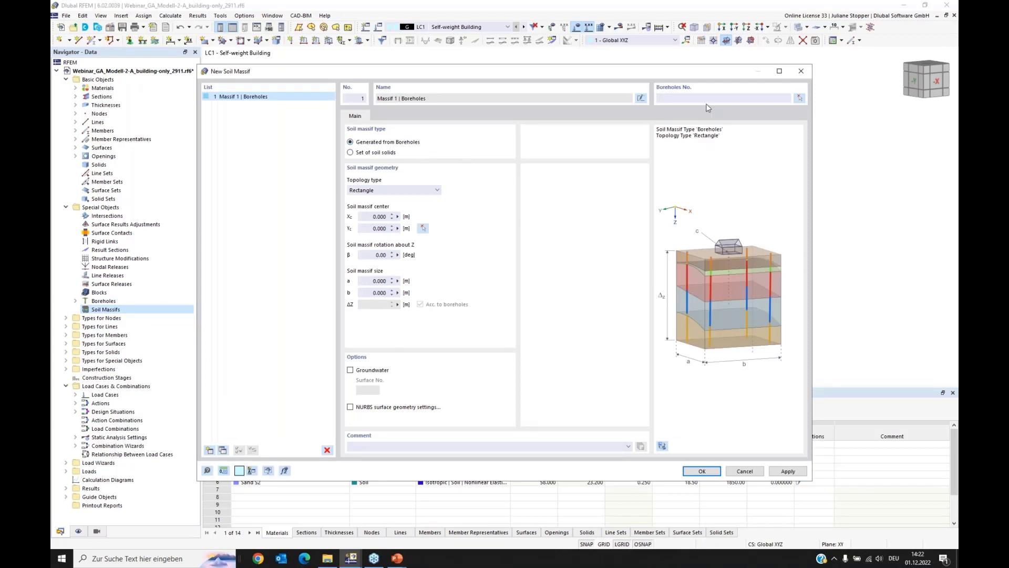
left_click(799, 97)
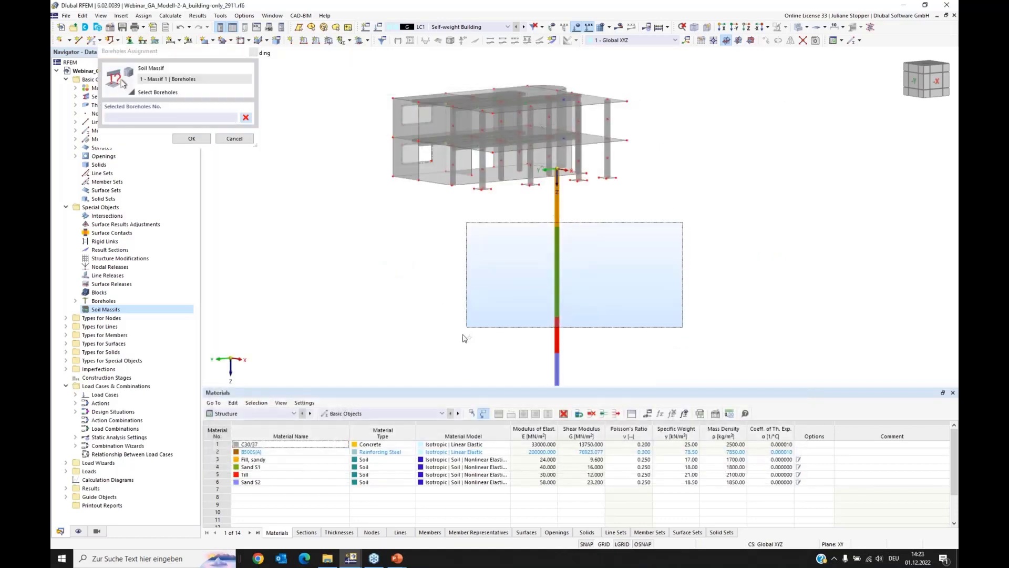
left_click(191, 138)
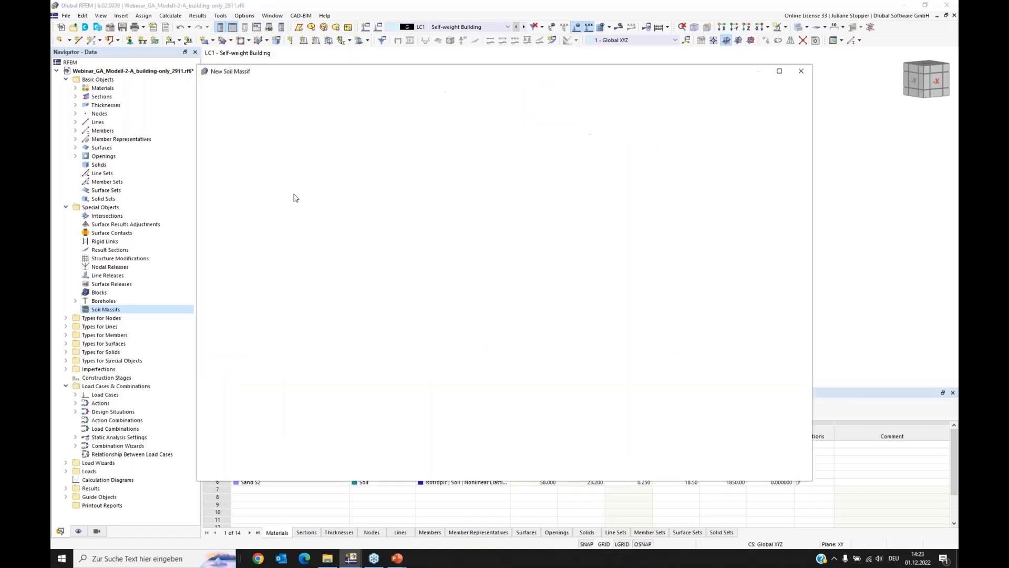
- Set the soil massif's center to X 6 m and Y 8 m and its size to 48 by 48 m, activate groundwater and confirm
left_click(374, 216)
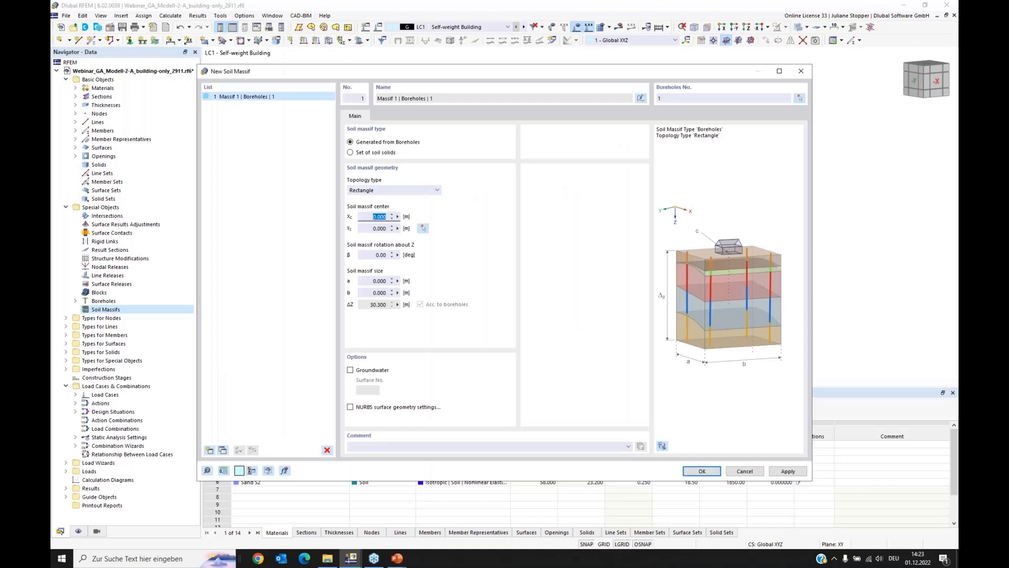
type("6")
key("Tab")
type("8")
key("Tab")
type("48")
key("Tab")
type("48")
left_click(369, 282)
left_click(350, 372)
left_click(701, 470)
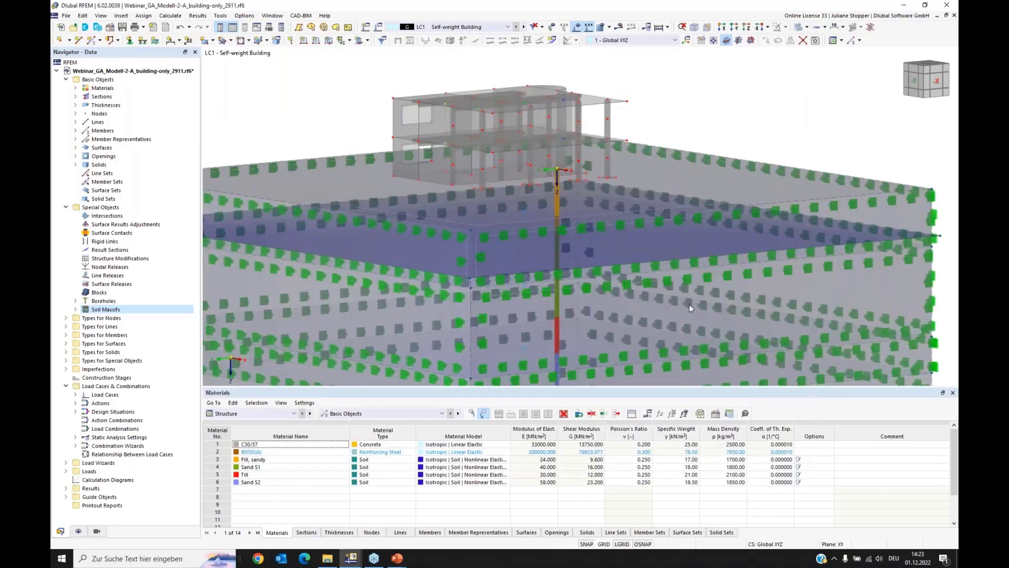
- Show the building and the whole soil massif as a solid model
scroll(554, 201, "down", 5)
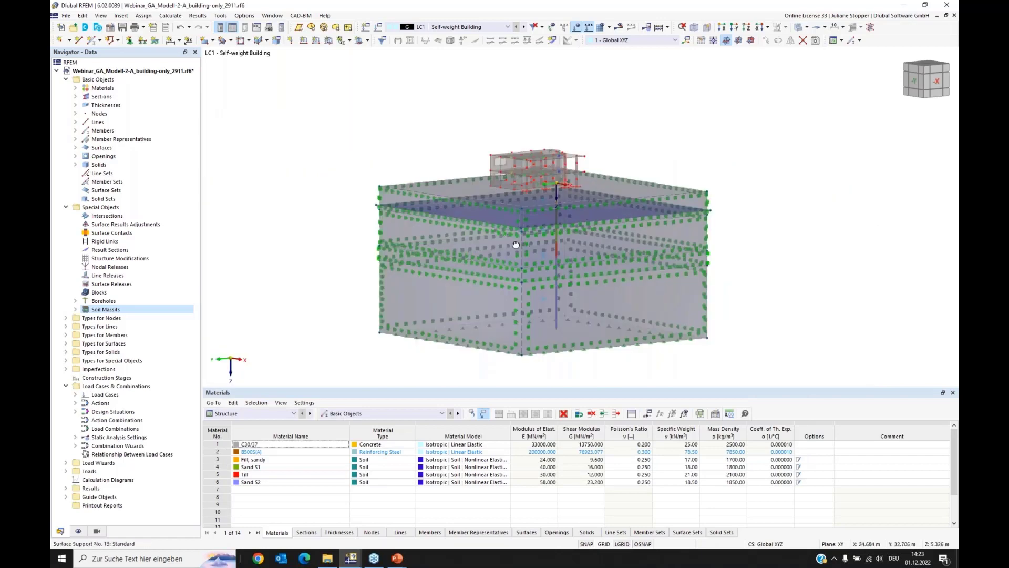
middle_click_drag(537, 218, 487, 228, "ctrl")
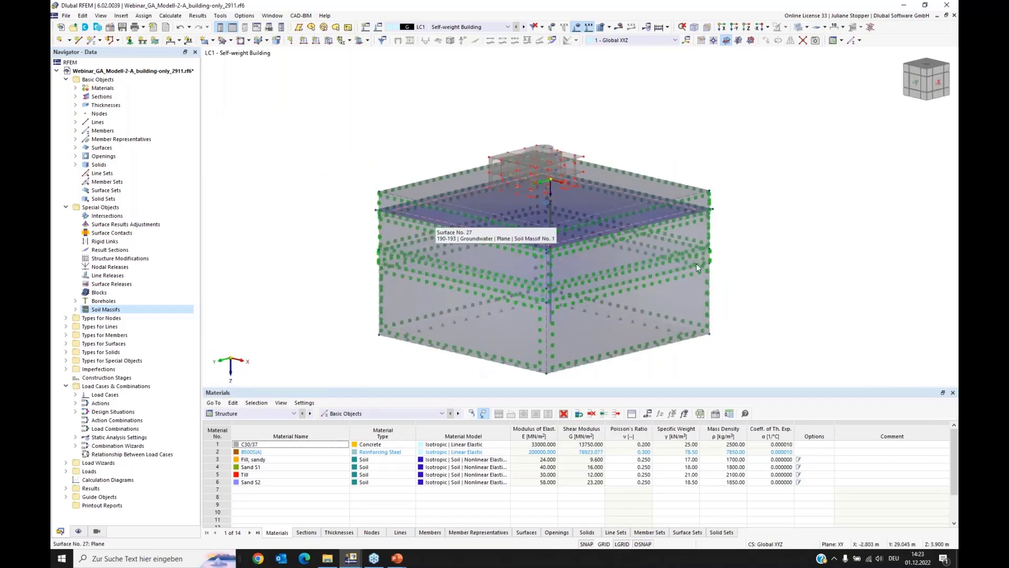
middle_click_drag(766, 282, 731, 251, "ctrl")
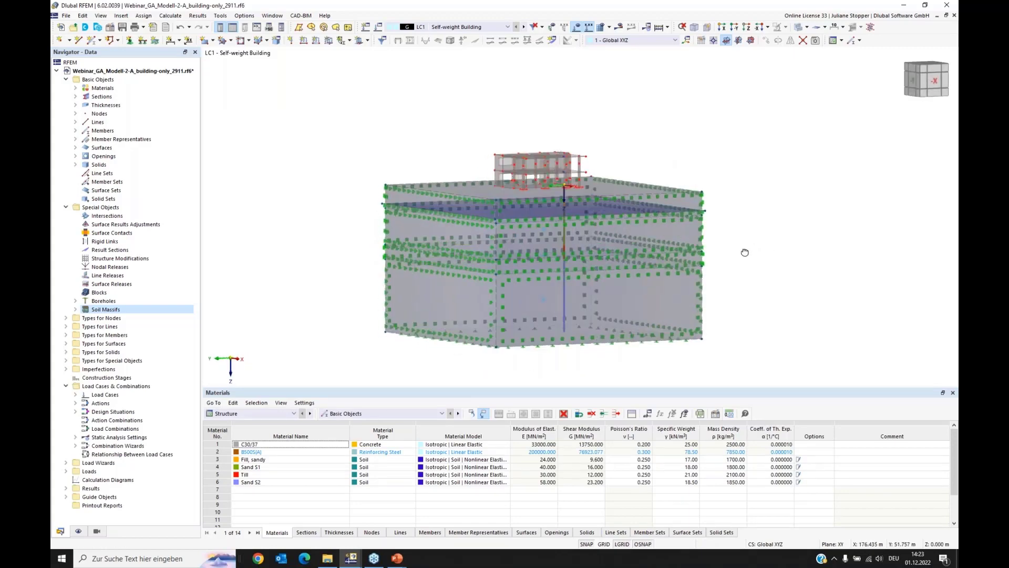
left_click(807, 27)
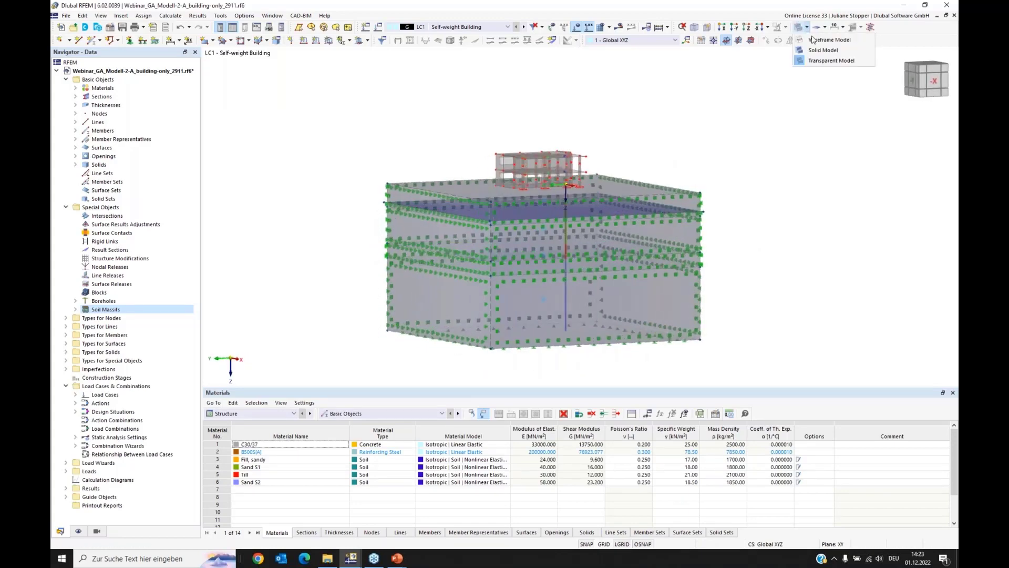
left_click(823, 50)
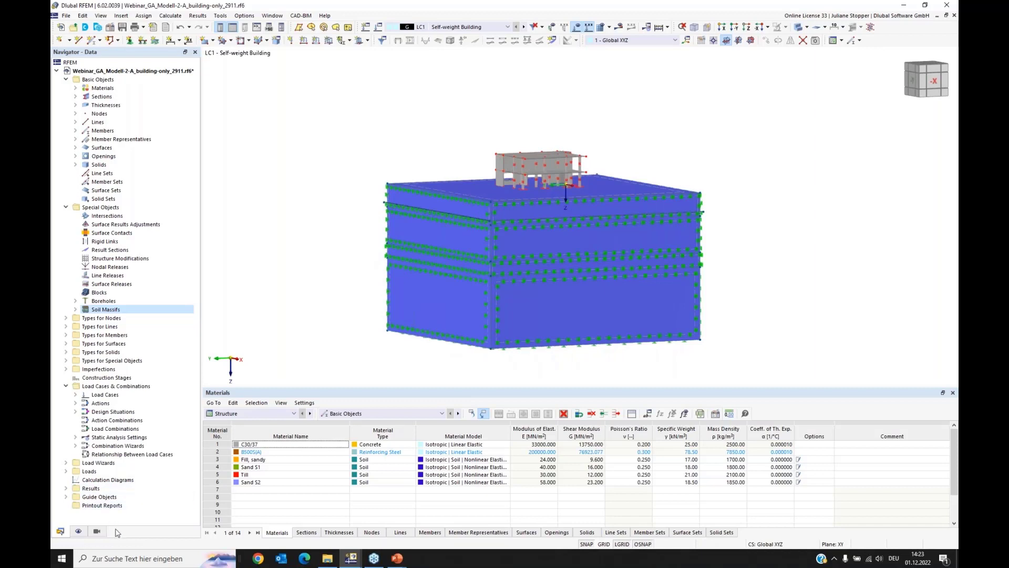
- Color the rendered objects by object property so the soil layers use their material colors, and return to the model data
left_click(79, 531)
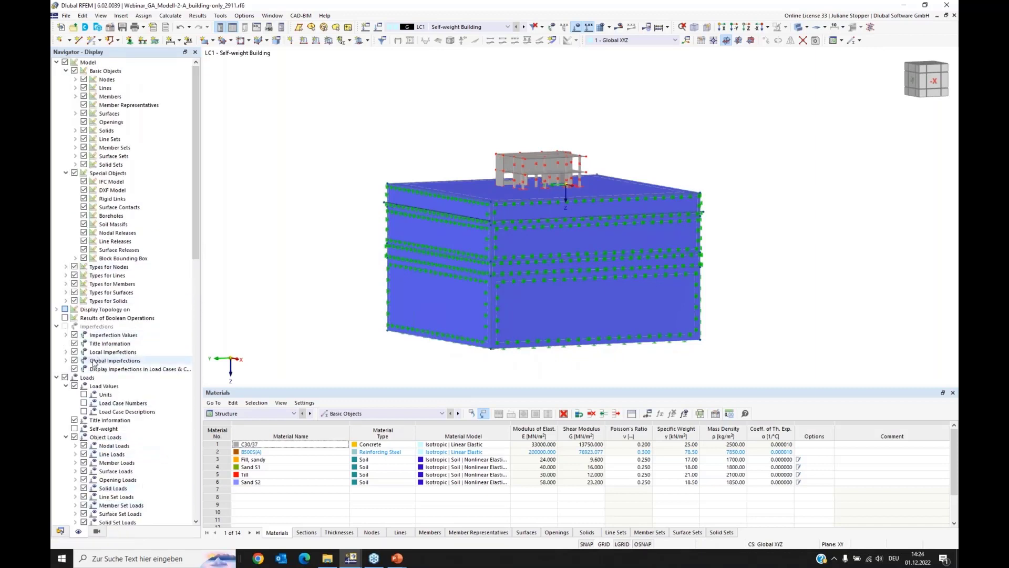
scroll(136, 356, "down", 12)
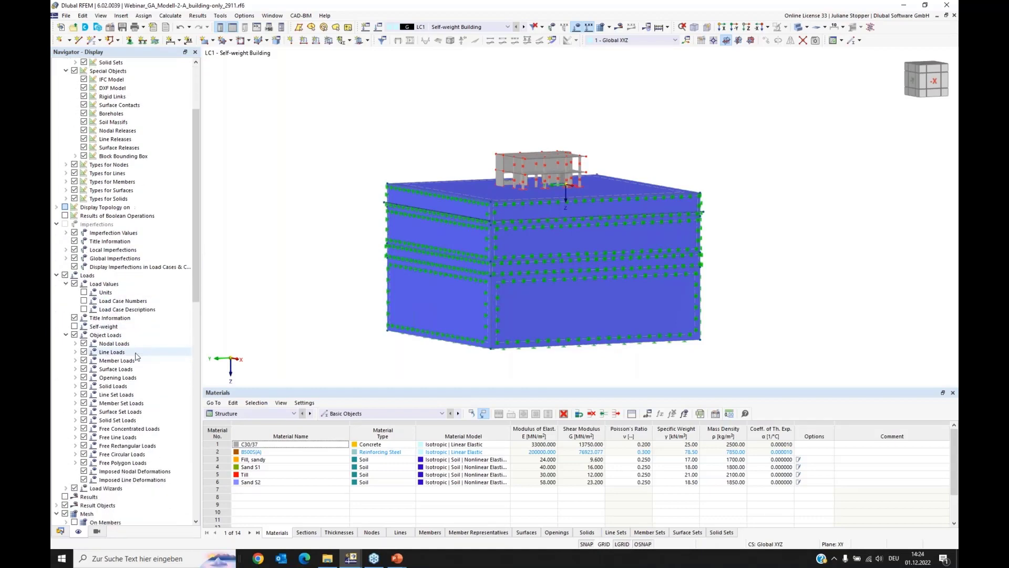
scroll(136, 356, "down", 9)
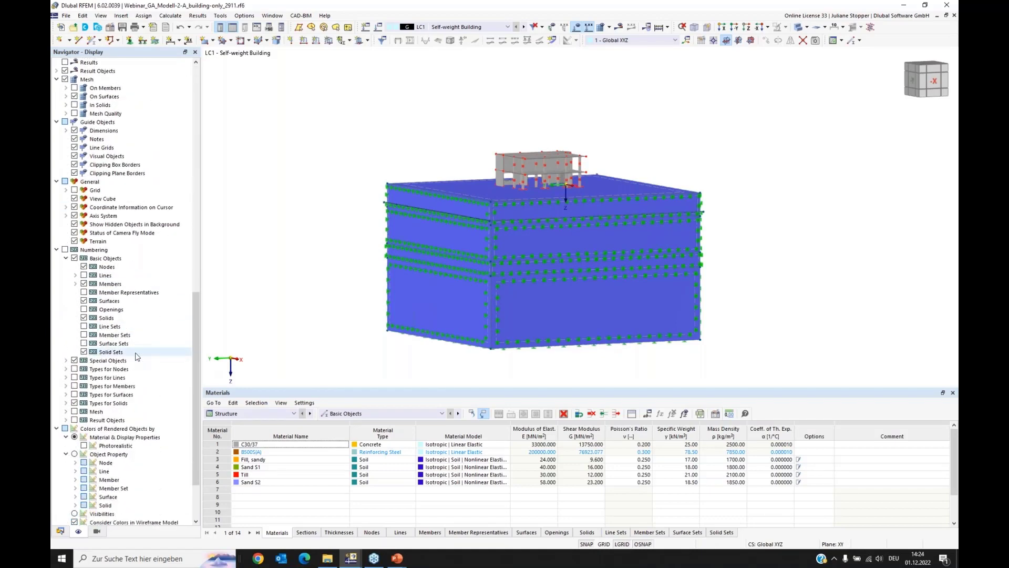
scroll(136, 356, "down", 2)
left_click(74, 403)
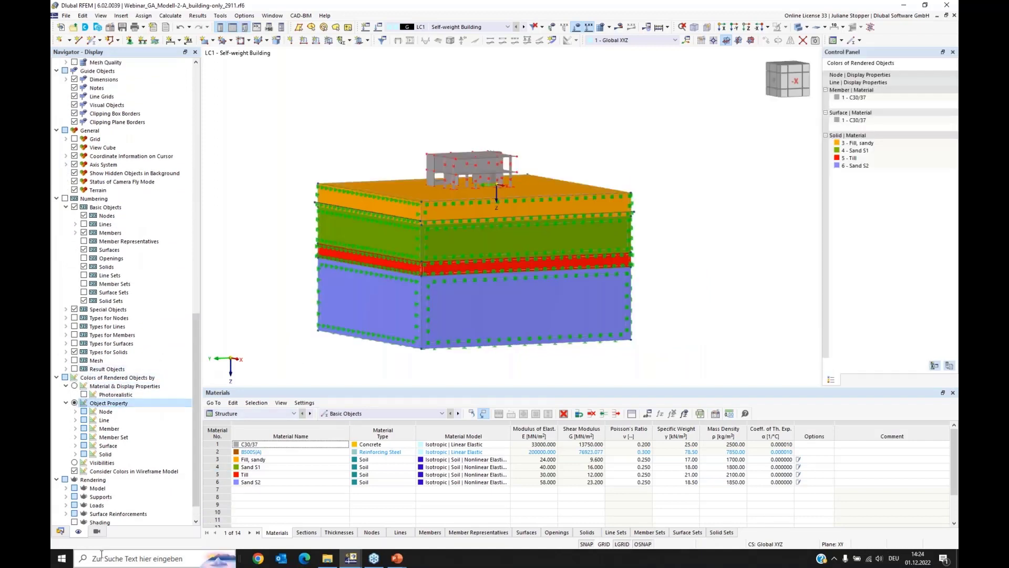
left_click(60, 531)
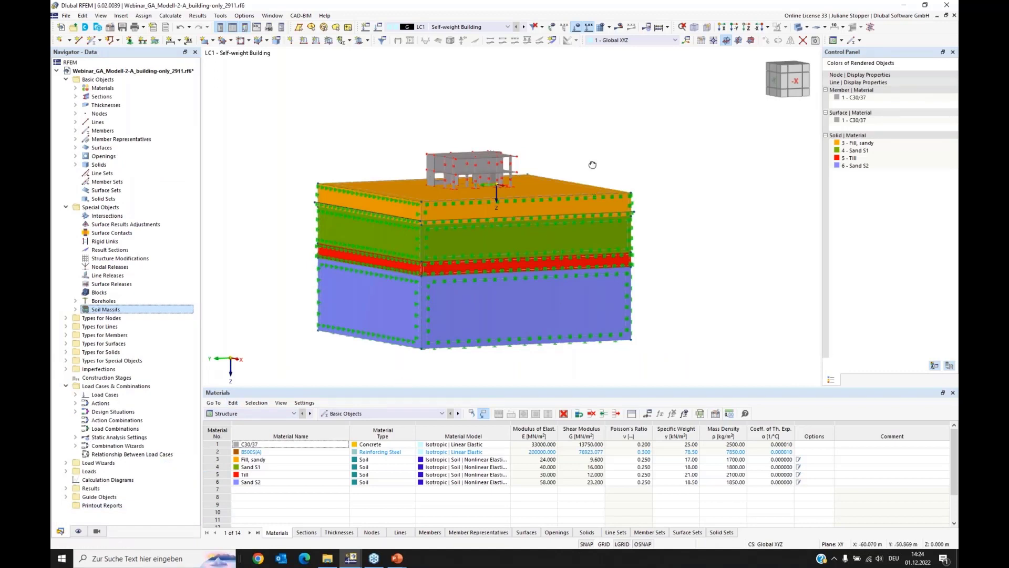
- Examine the layered soil massif, each of its four generated soil solids, and the list of surfaces
middle_click_drag(593, 165, 524, 215, "ctrl")
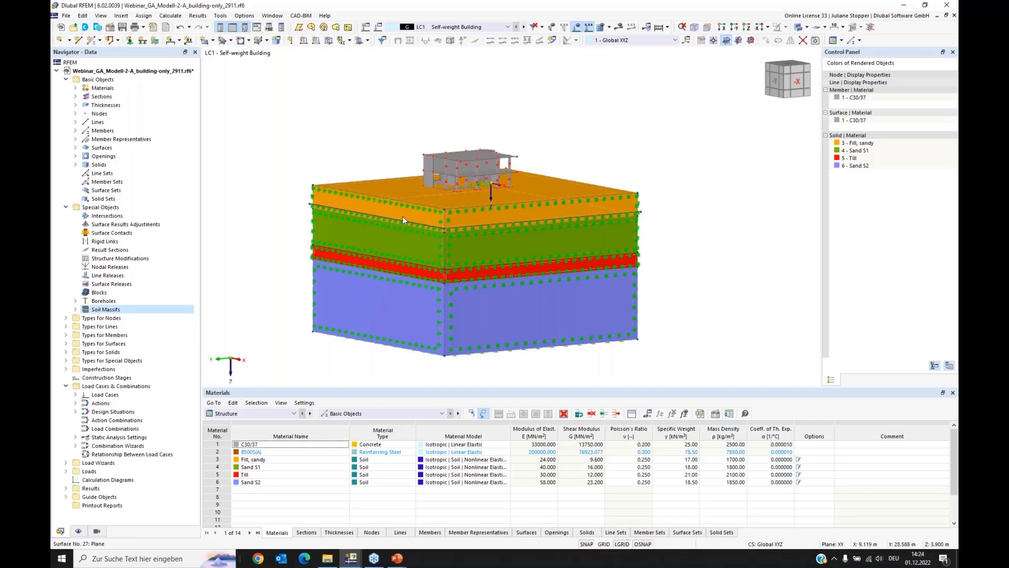
mouse_move(403, 216)
middle_click_drag(256, 278, 288, 280)
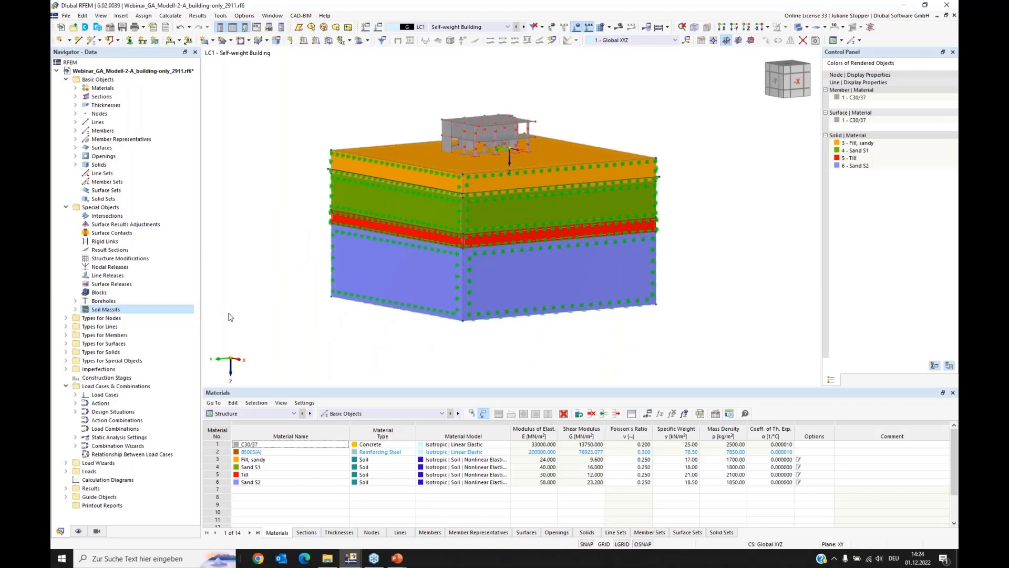
left_click(75, 164)
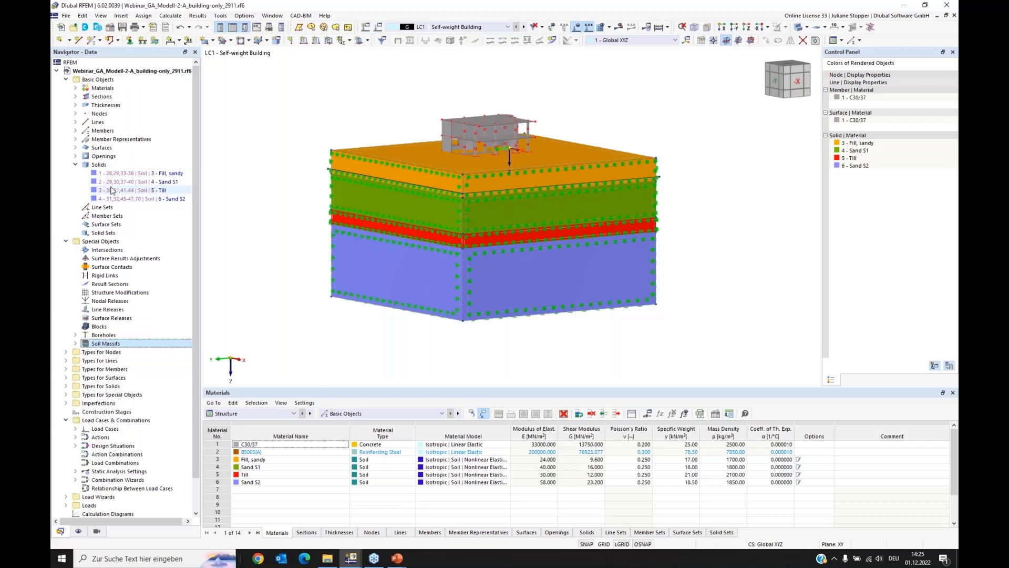
left_click(113, 174)
left_click(112, 183)
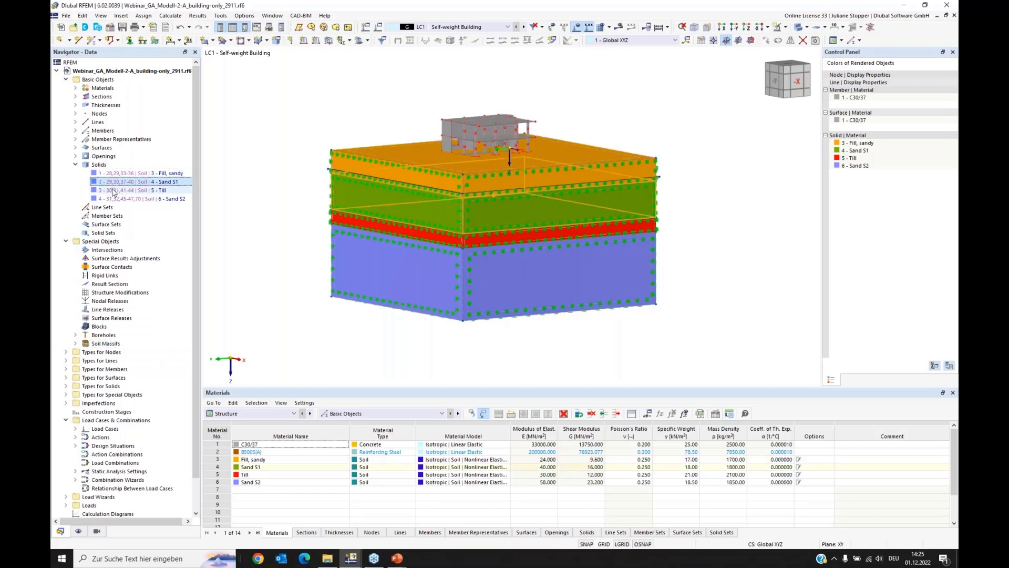
left_click(112, 191)
left_click(114, 199)
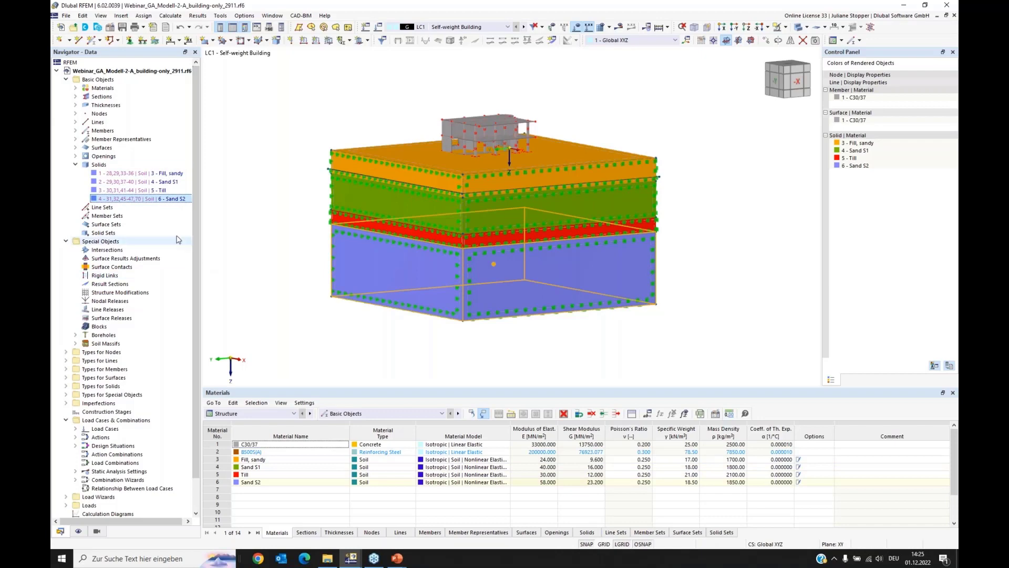
double_click(102, 149)
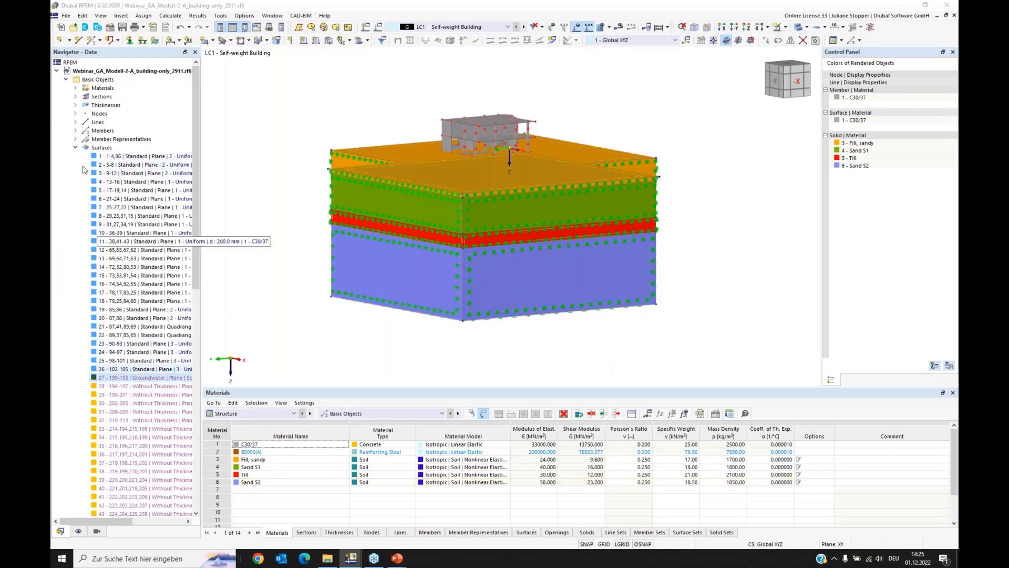
left_click(76, 149)
left_click(75, 165)
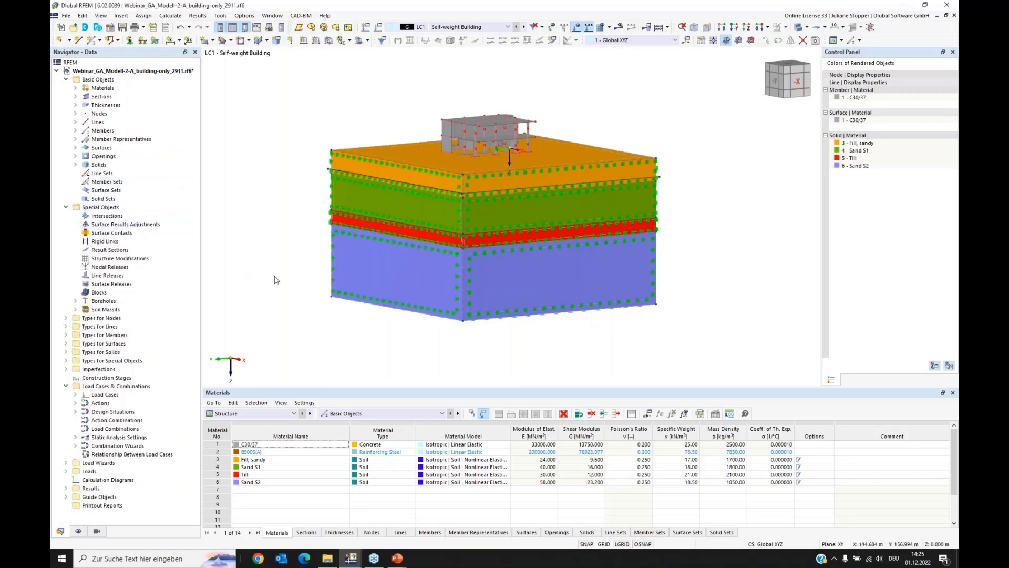
- Delete the surface support types 1 to 12 and confirm the deletion
left_click(66, 345)
left_click(76, 352)
left_click(121, 360)
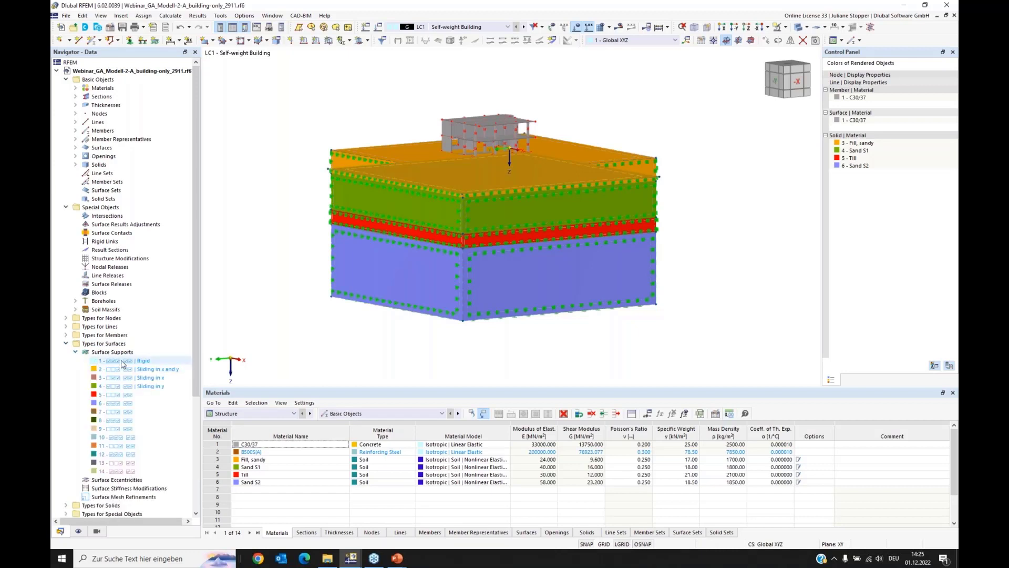
left_click(128, 455, "shift")
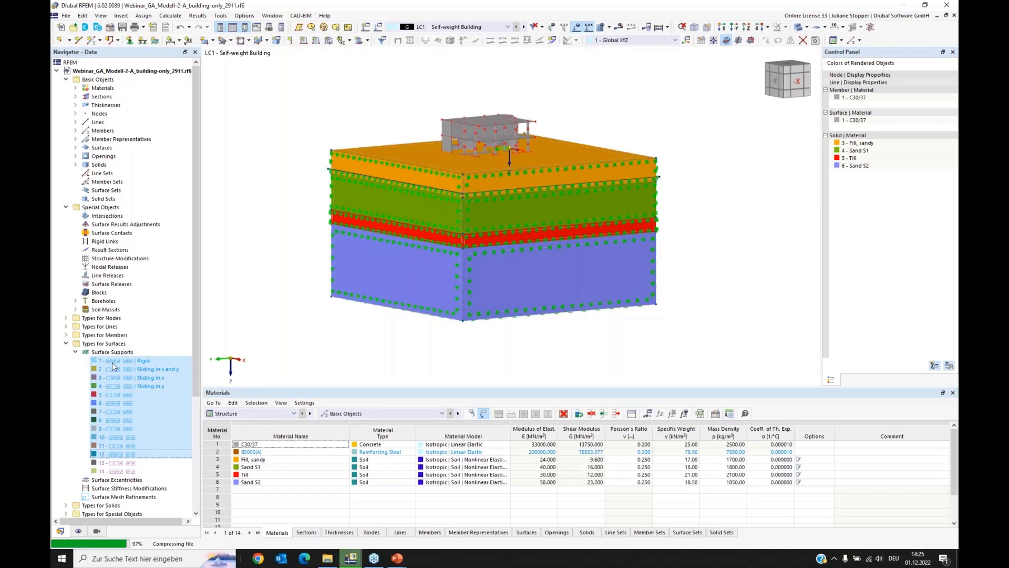
key("Delete")
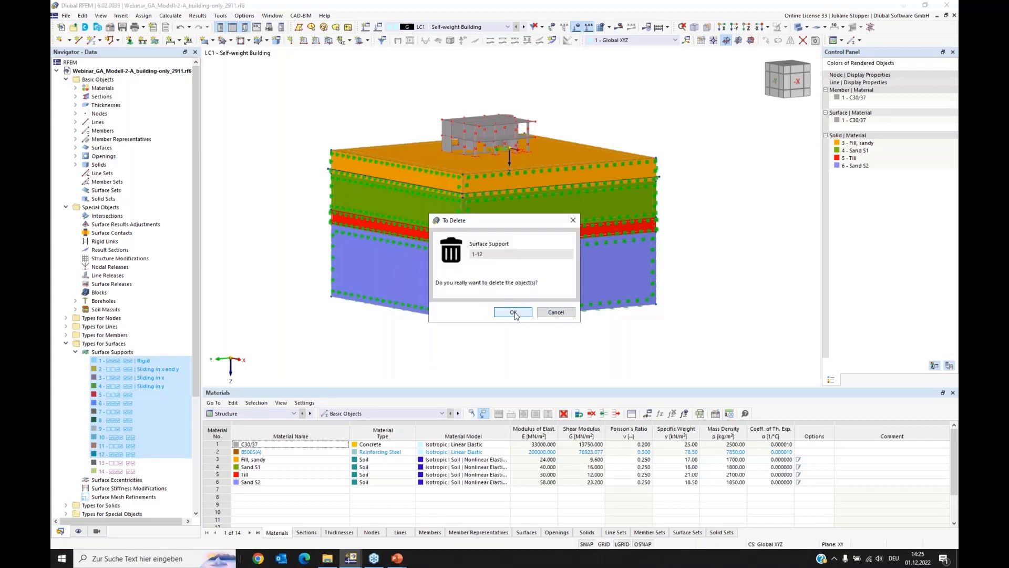
left_click(513, 312)
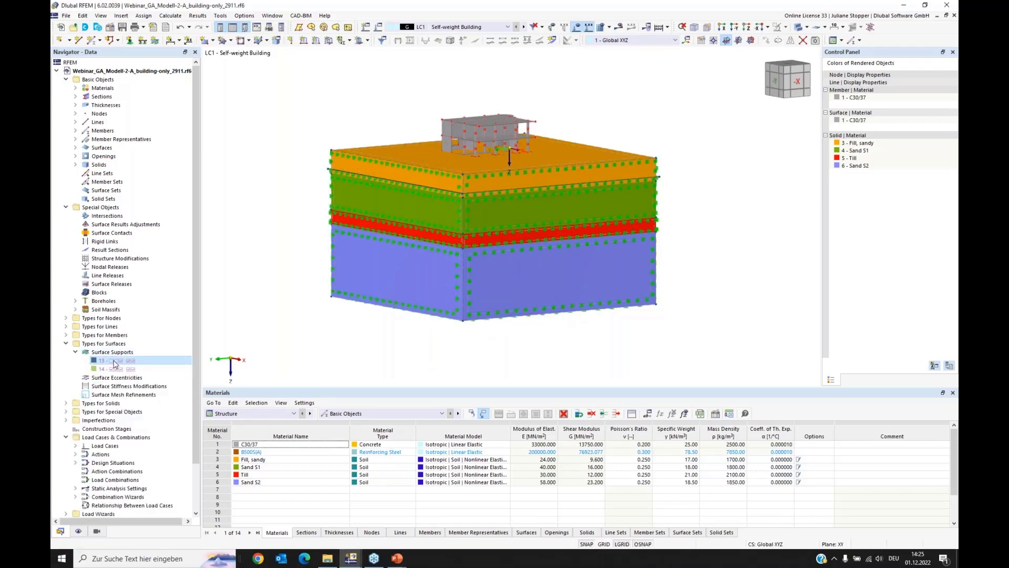
- Examine where the remaining surface supports 13 and 14 act on the soil massif's sides and base
left_click(114, 361)
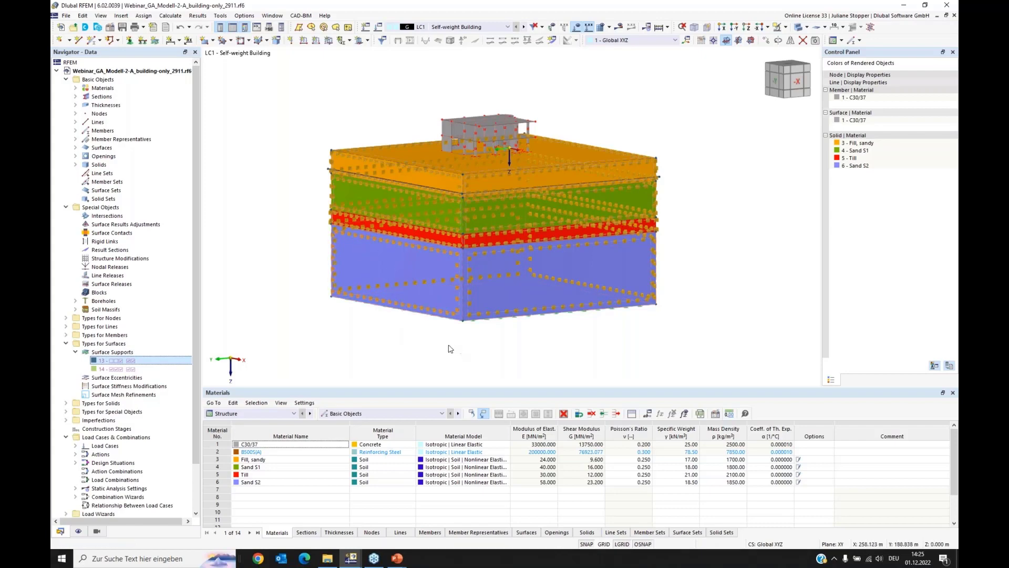
mouse_move(443, 333)
middle_mouse_down("ctrl")
mouse_move(444, 320)
mouse_move(435, 328)
middle_mouse_up("ctrl")
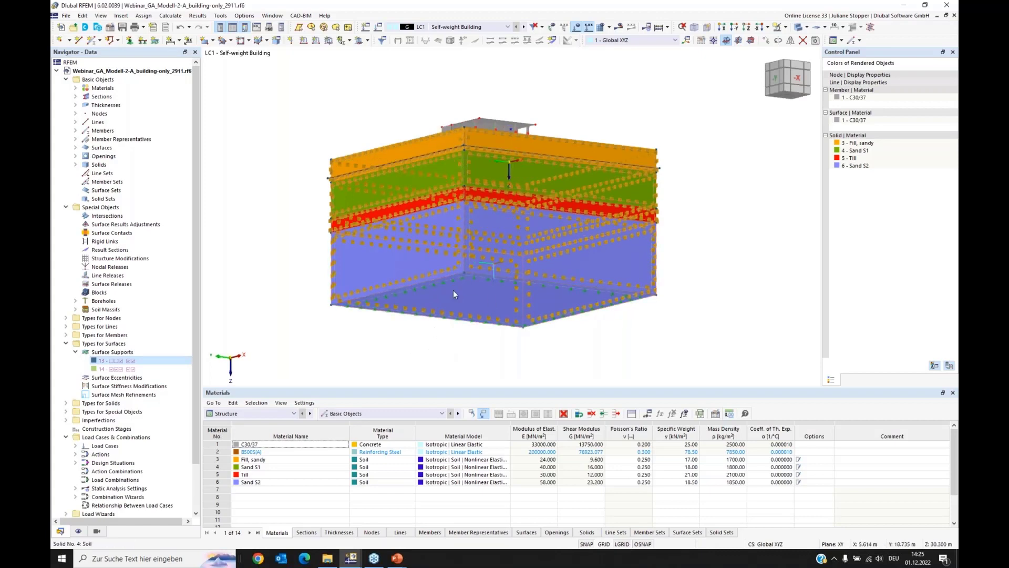
middle_click_drag(415, 310, 266, 268, "ctrl")
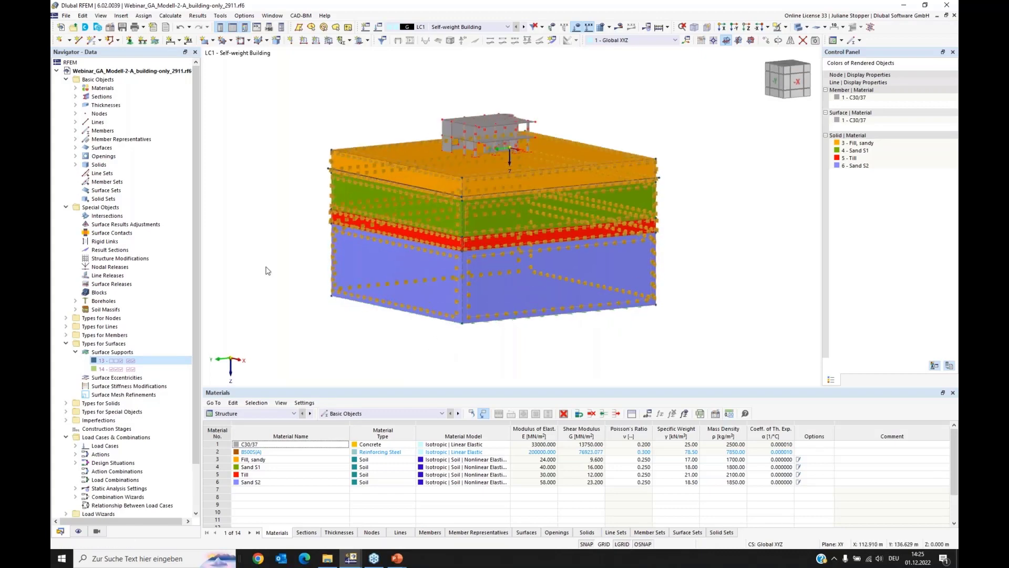
left_click(125, 370, "ctrl")
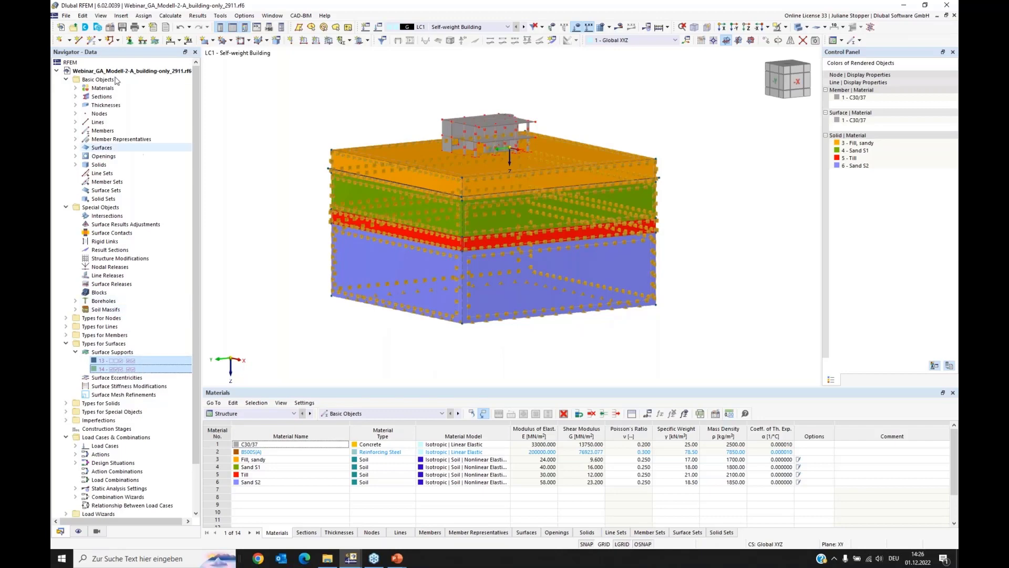
- Select the objects related to surface supports 13 and 14 and save them as an object selection named "Boundary surfaces"
left_click(83, 16)
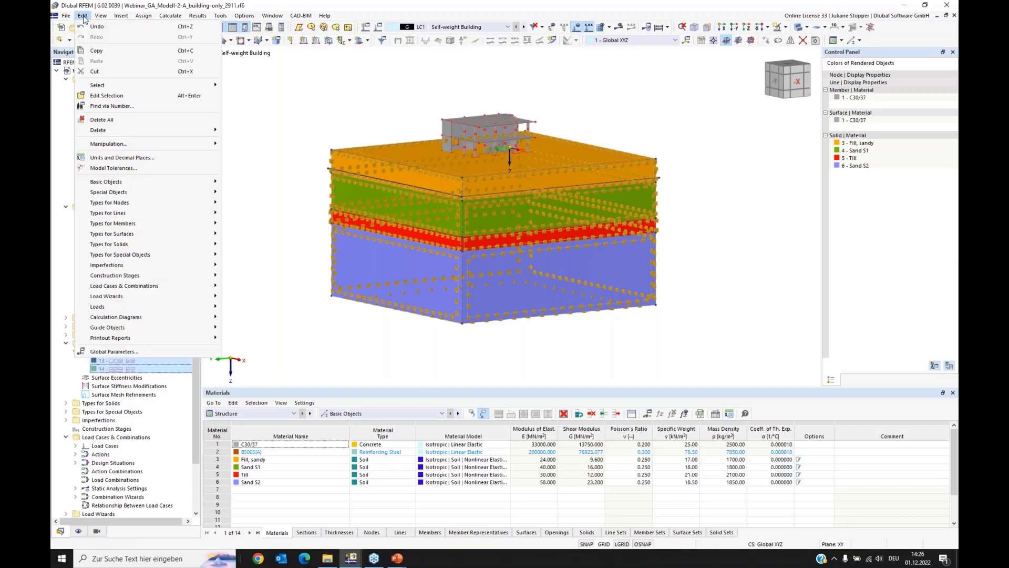
mouse_move(135, 88)
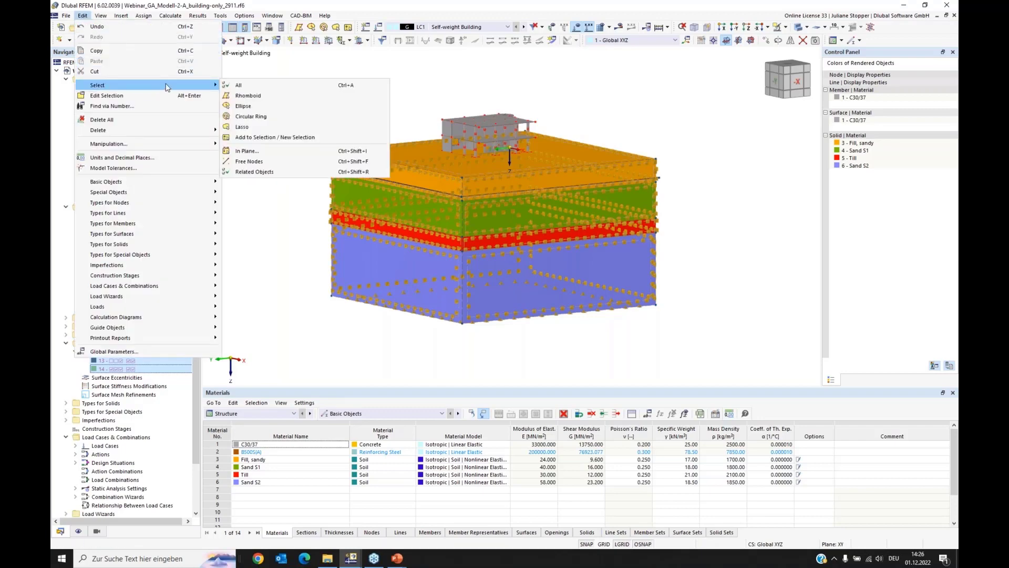
left_click(258, 171)
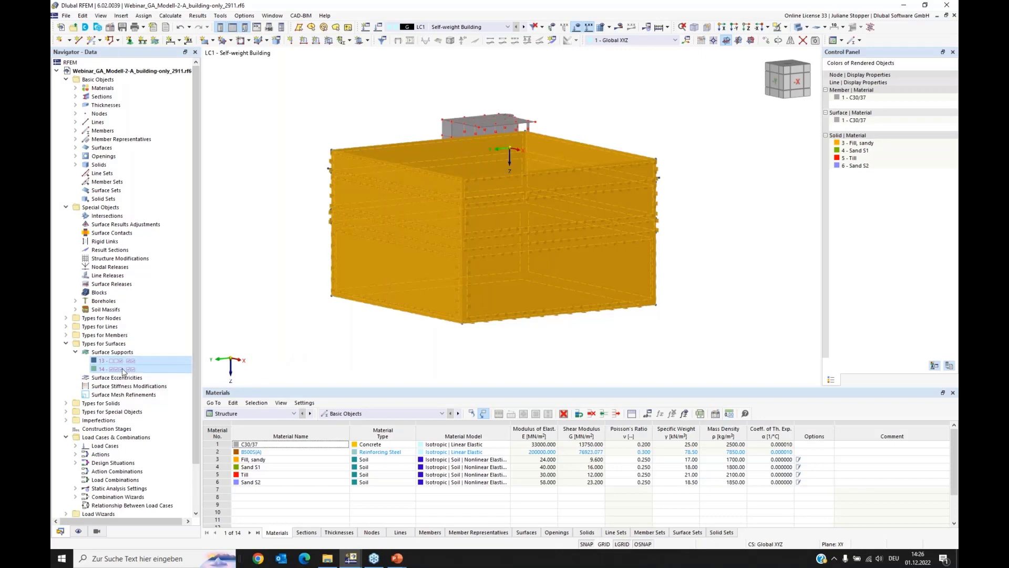
right_click(364, 230)
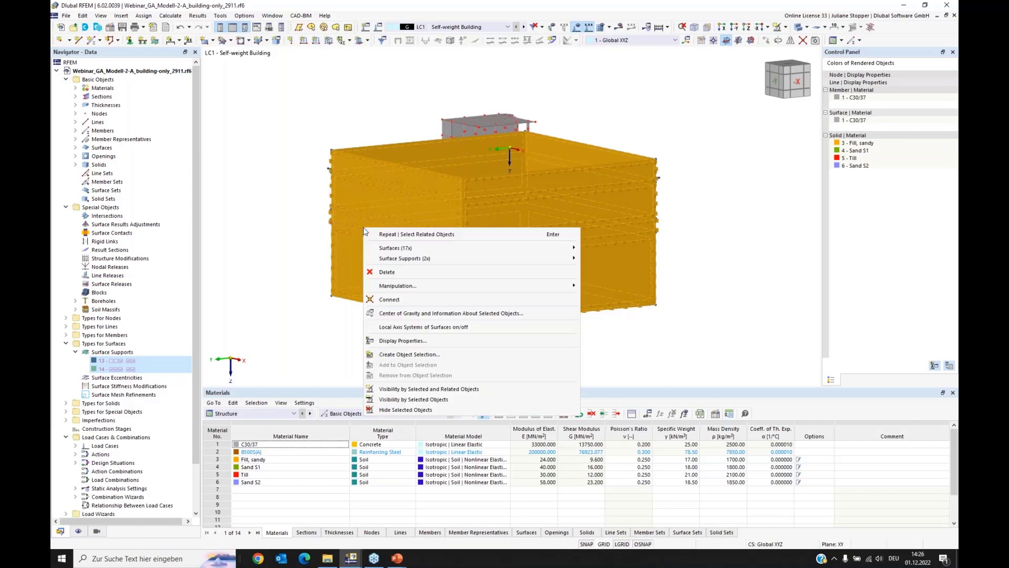
left_click(401, 356)
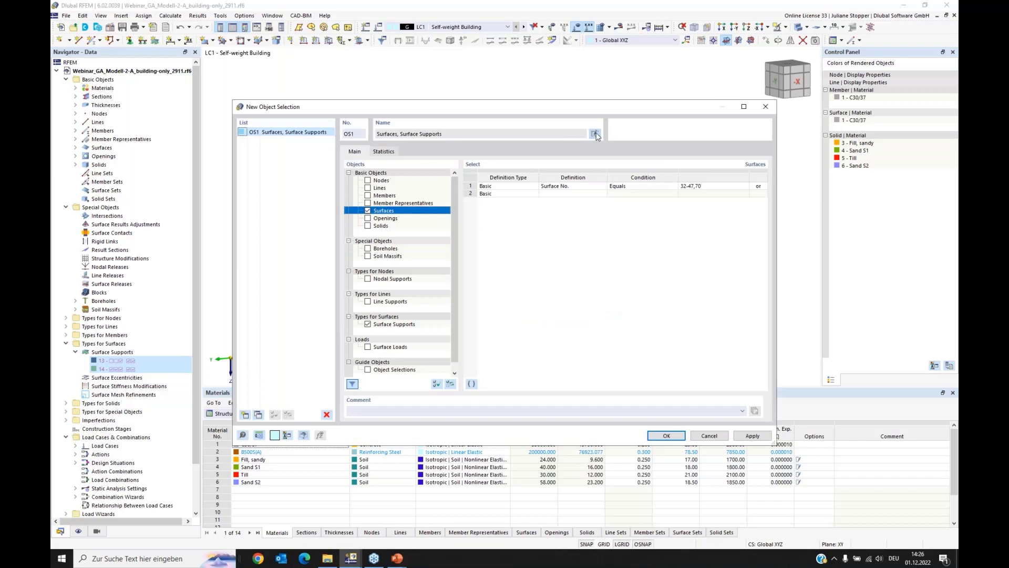
left_click(596, 134)
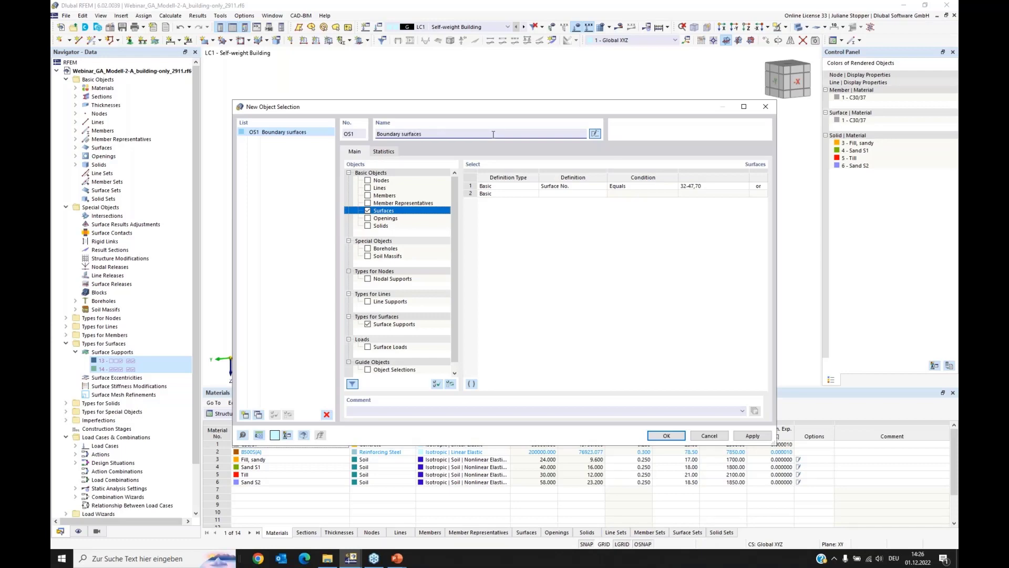
left_click(666, 436)
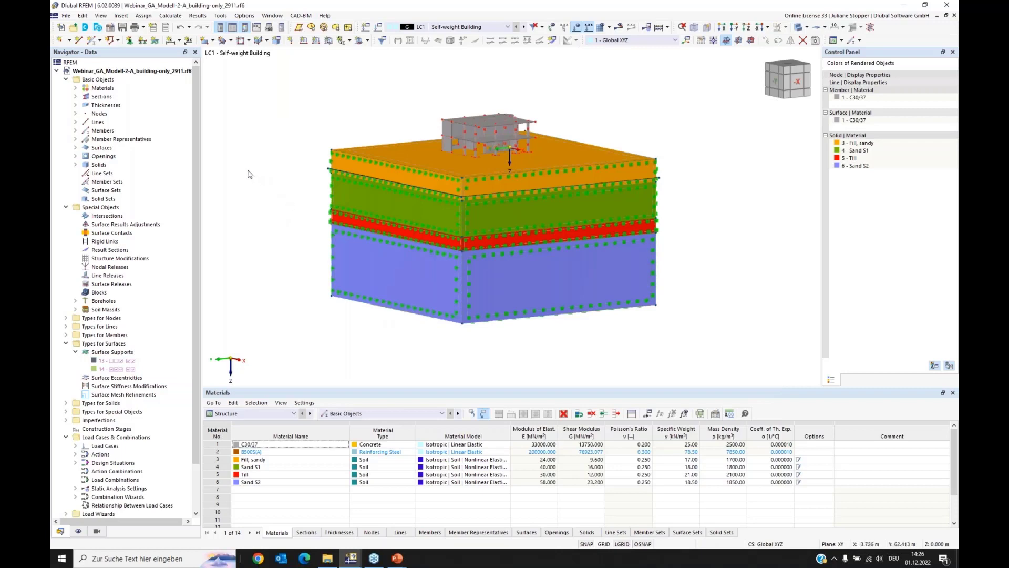
- Find the saved Boundary surfaces object selection among the guide objects and check which objects it selects in the model
scroll(197, 147, "down", 2)
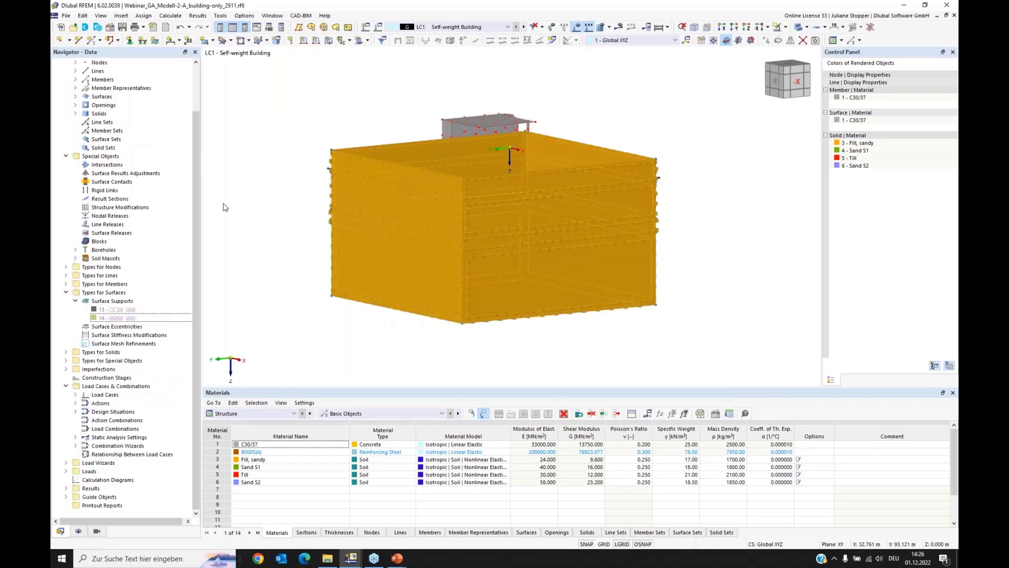
left_click(65, 496)
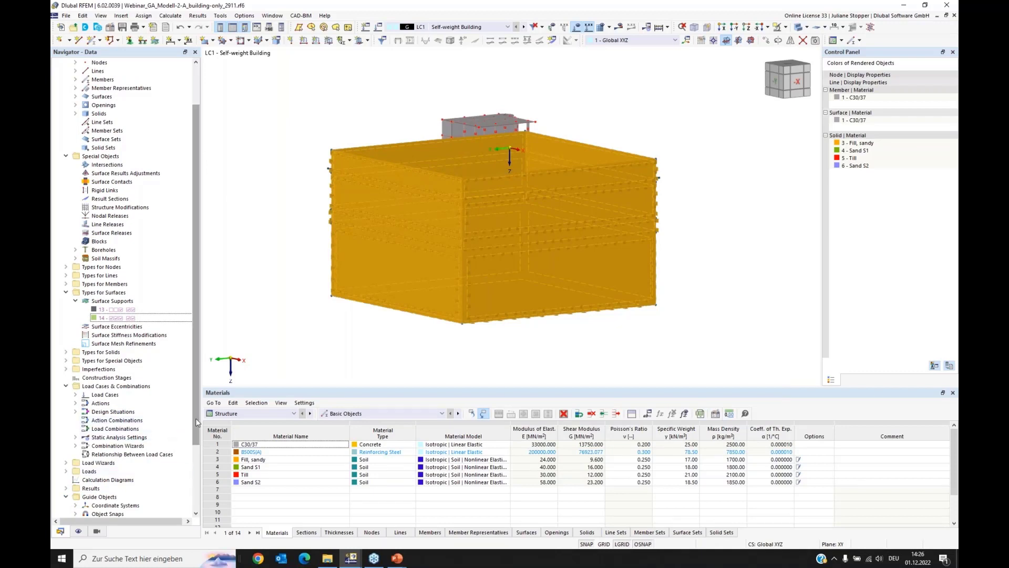
left_click_drag(195, 418, 192, 481)
left_click(75, 454)
left_click(109, 462)
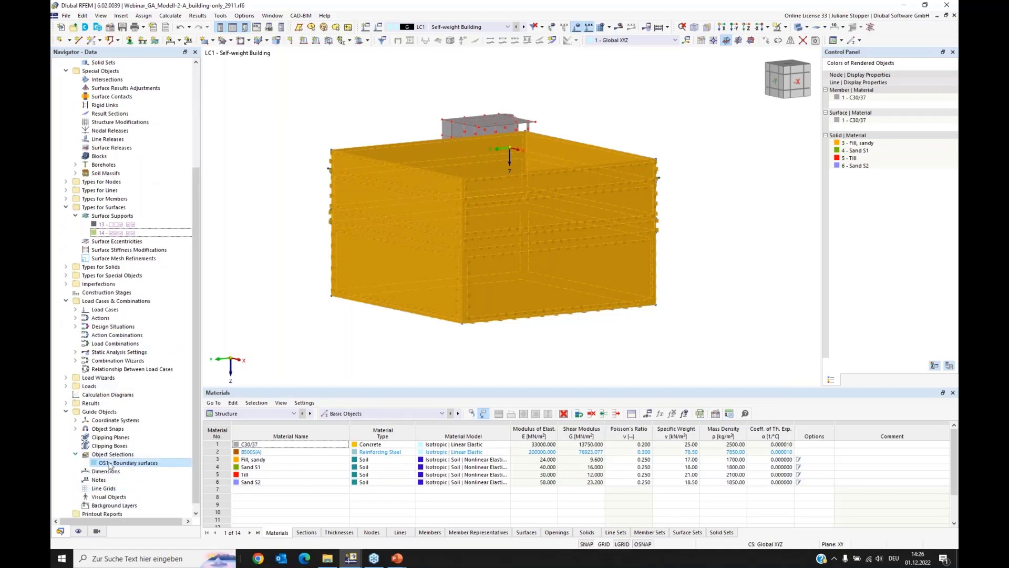
left_click(113, 225)
left_click(129, 462)
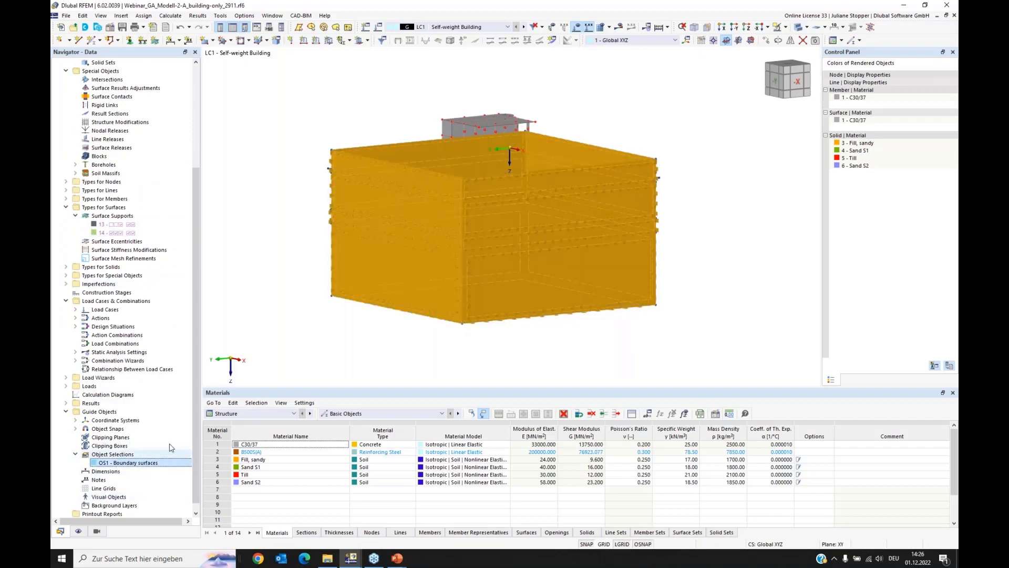
left_click(217, 229)
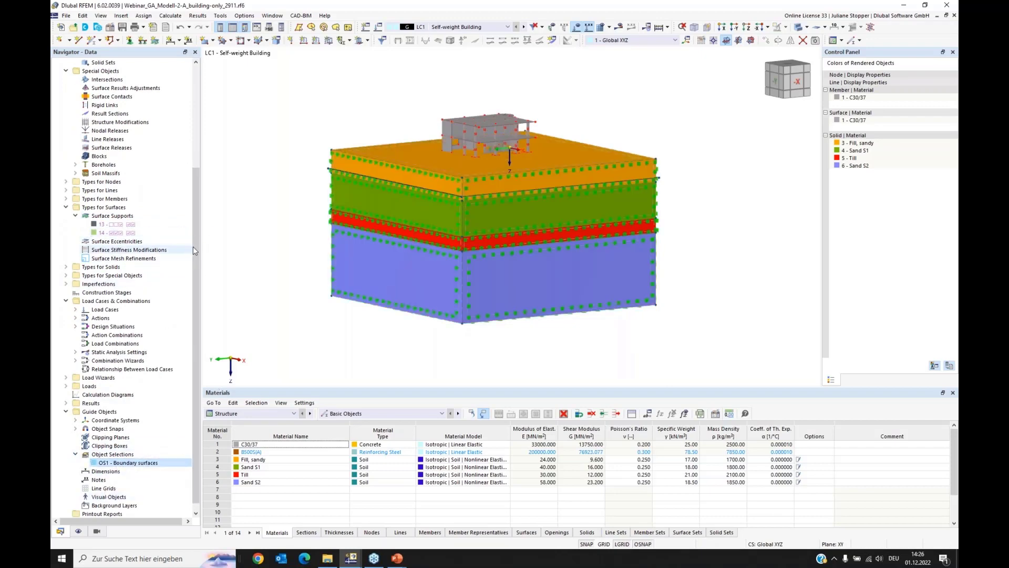
- Collapse the surface types, basic objects and special objects groups in the model data tree and clear the selection
left_click_drag(196, 244, 202, 142)
left_click(65, 343)
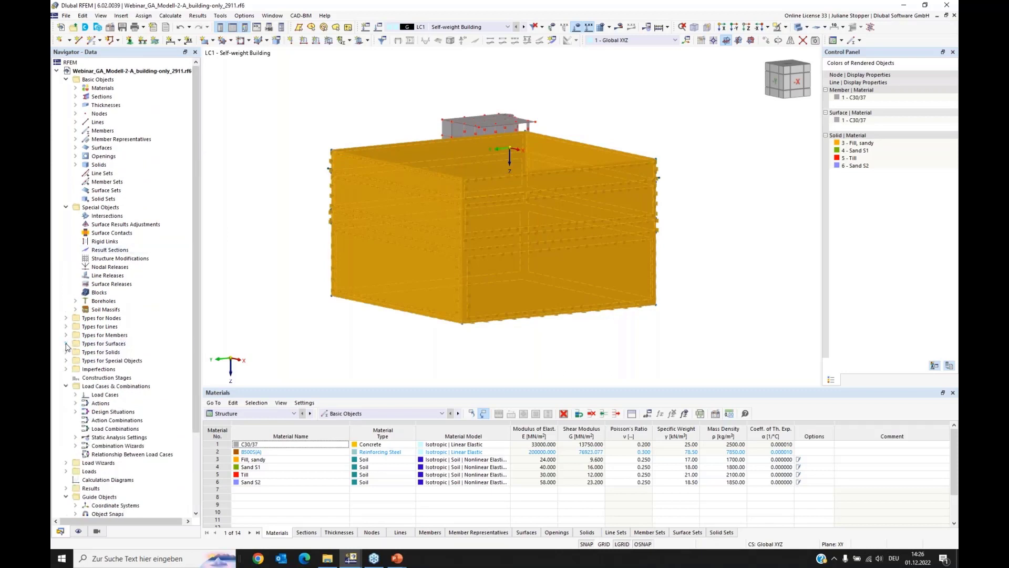
left_click(66, 81)
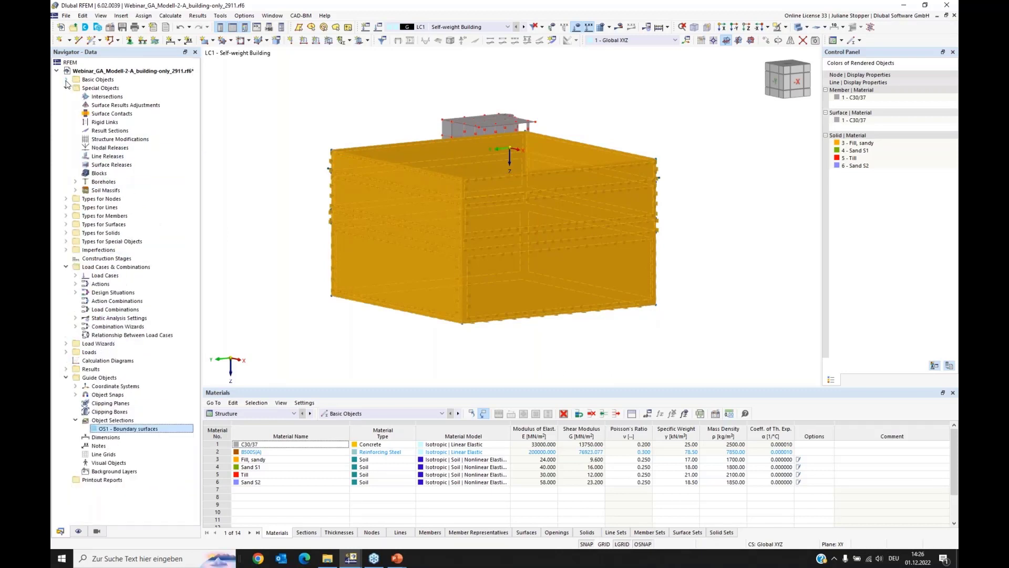
left_click(66, 88)
left_click(246, 100)
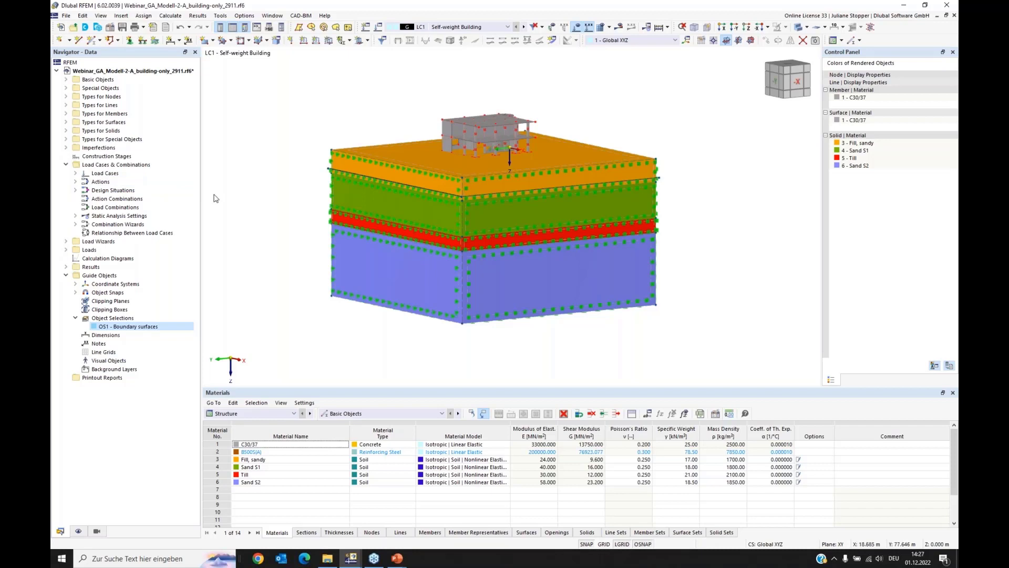
- Examine the load case definitions, comparing the self-weight settings of the building and soil load cases, and check the dead and live loads
right_click(101, 166)
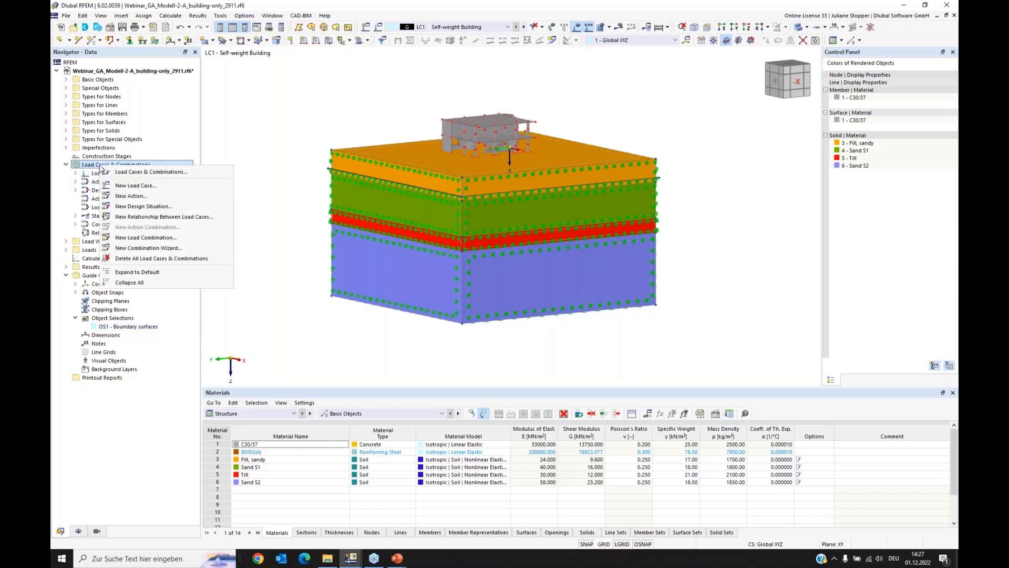
left_click(127, 173)
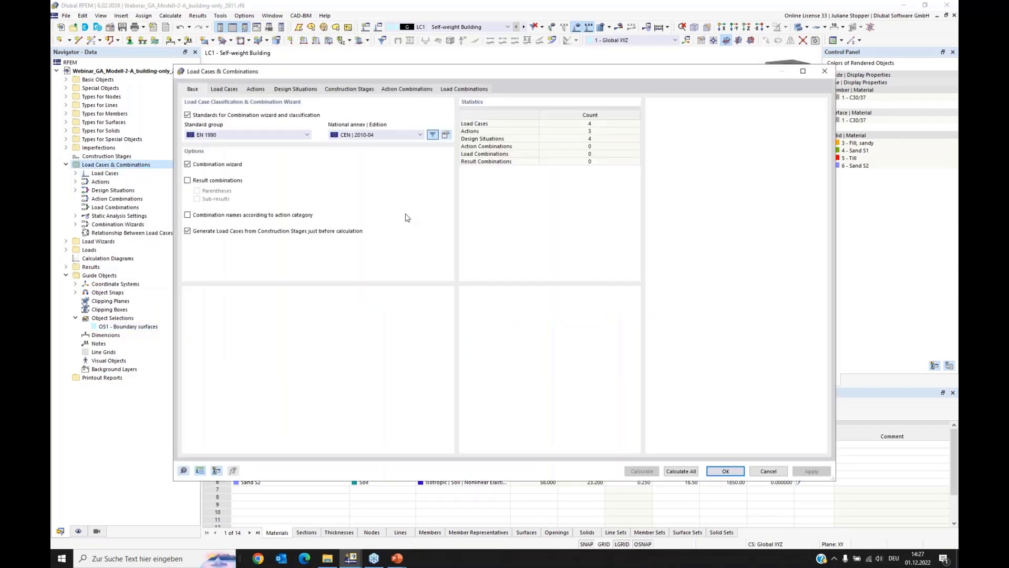
left_click(225, 91)
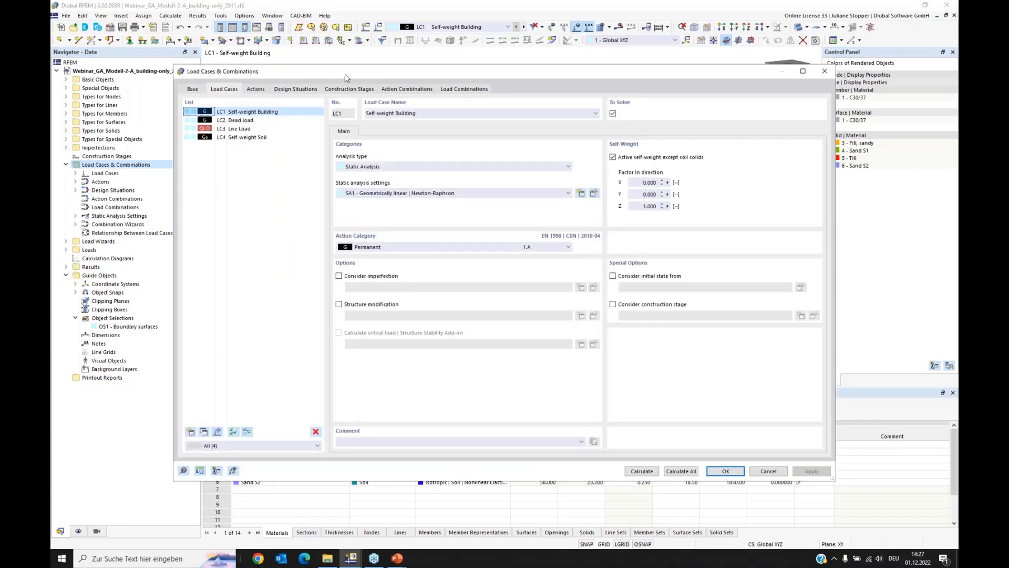
left_click_drag(384, 81, 409, 132)
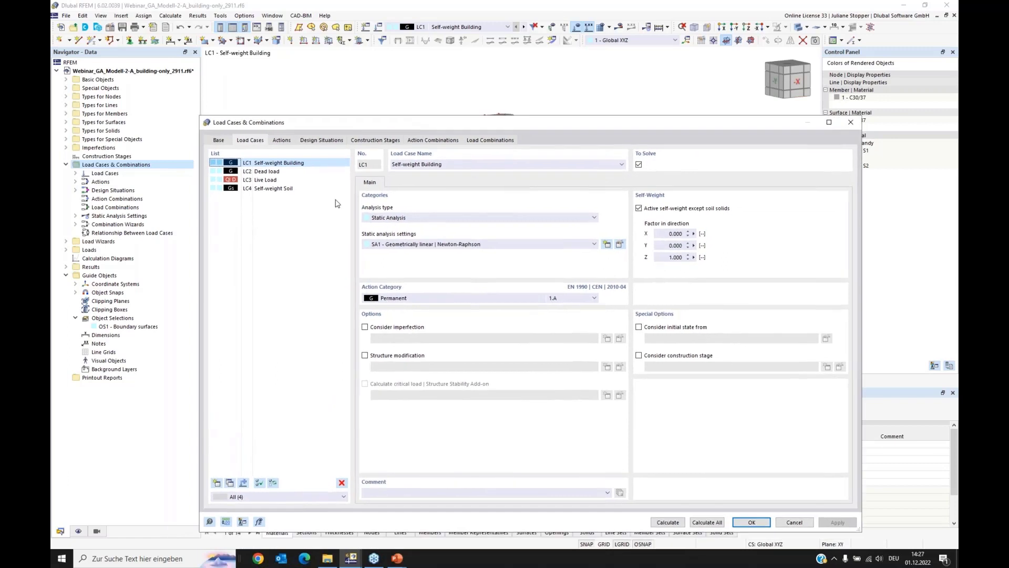
left_click(263, 190)
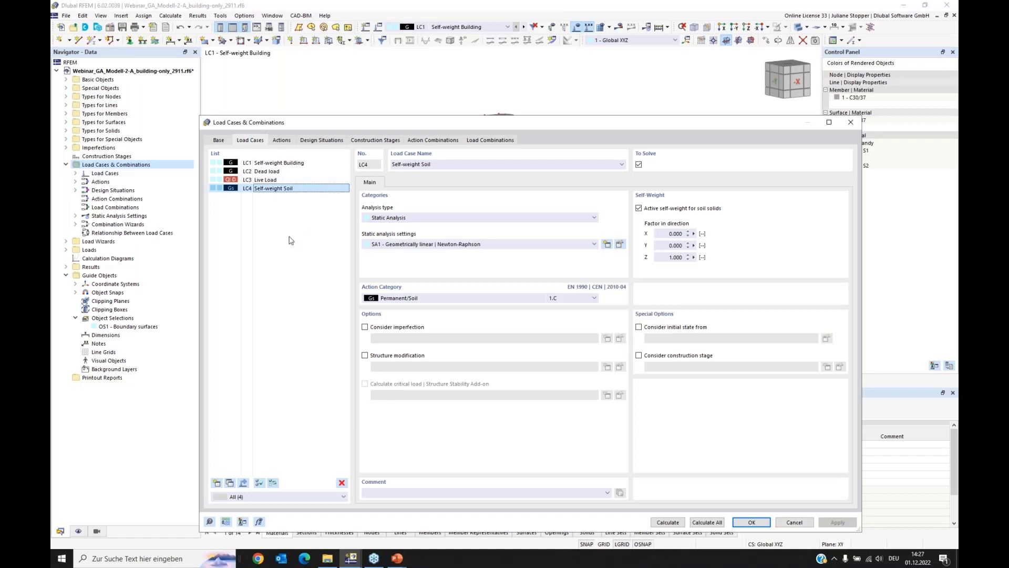
left_click(267, 164)
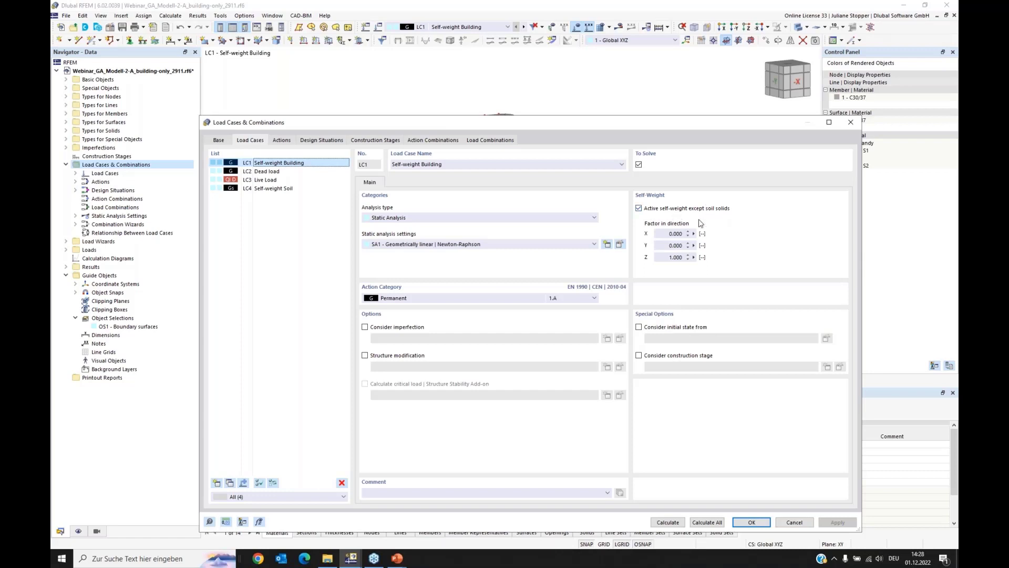
left_click(268, 173)
left_click(265, 181)
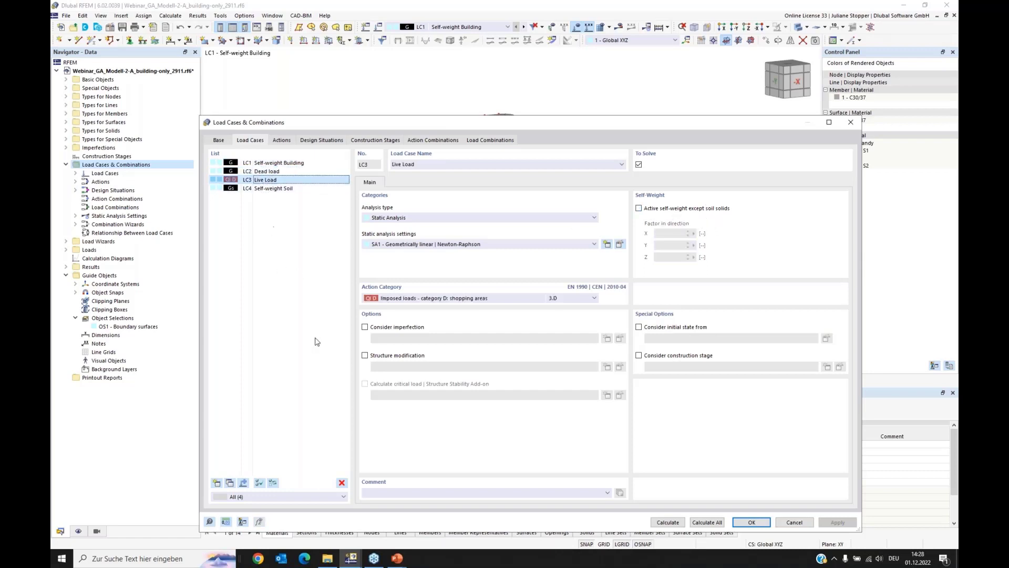
left_click(751, 522)
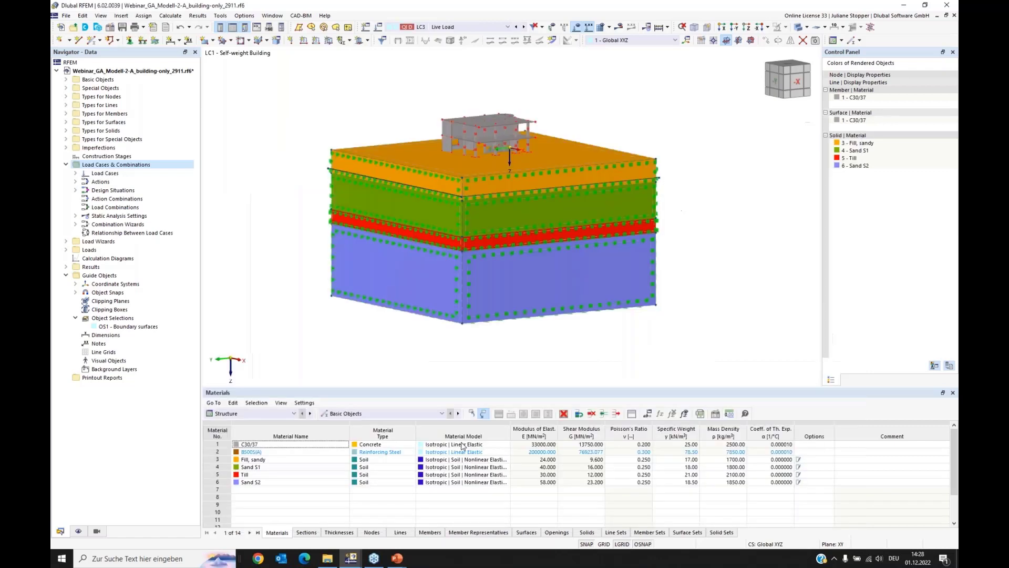
- Make load case LC2 Dead load current and hide the loads in the model view
left_click(517, 27)
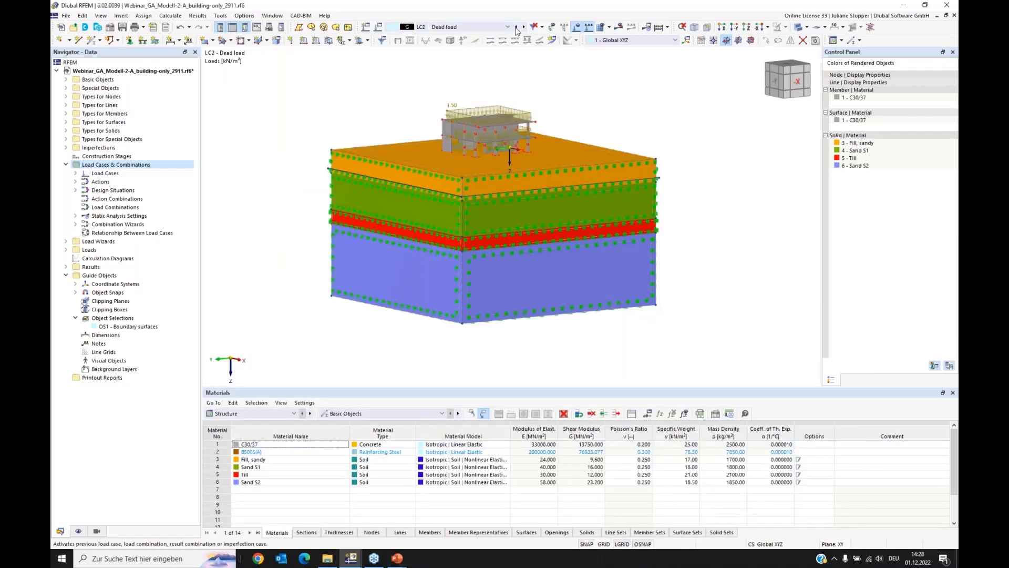
left_click(517, 27)
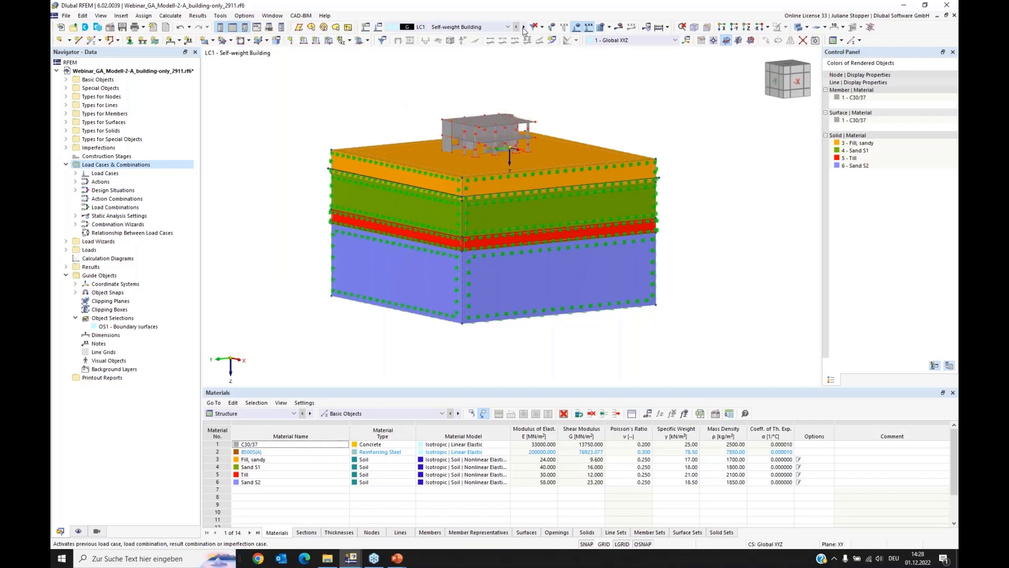
left_click(524, 26)
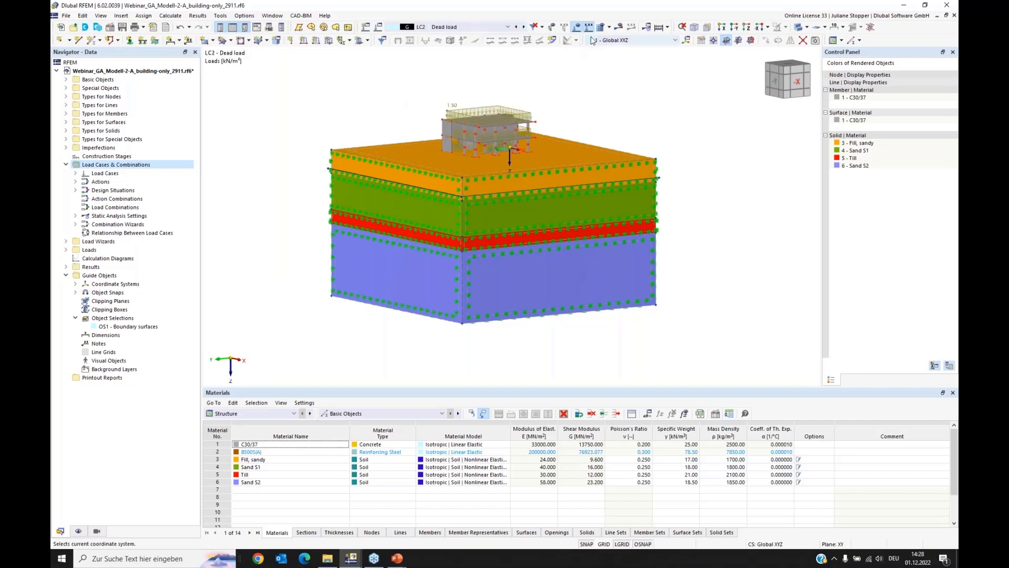
left_click(556, 42)
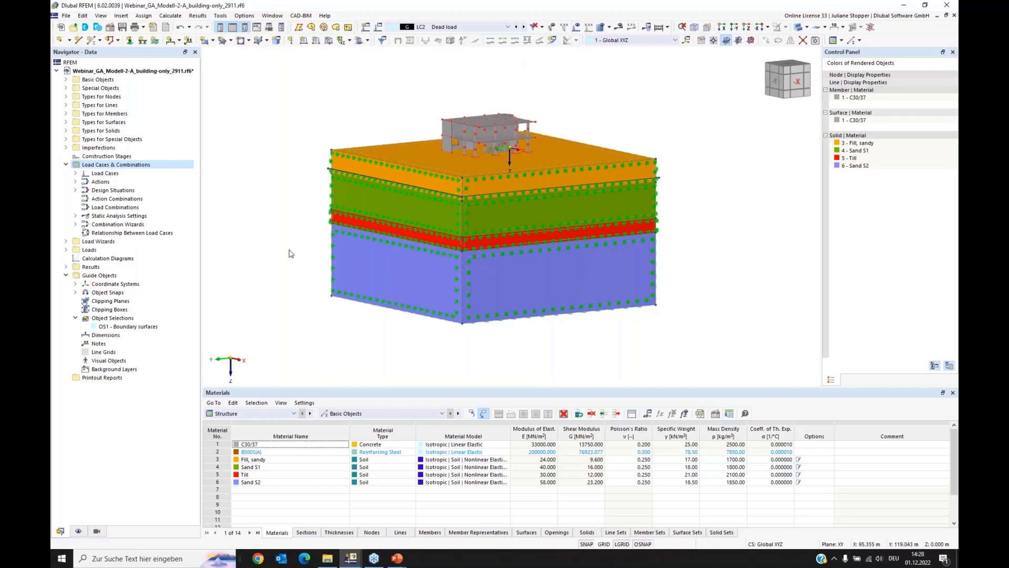
scroll(292, 253, "up", 2)
middle_click_drag(278, 237, 275, 241)
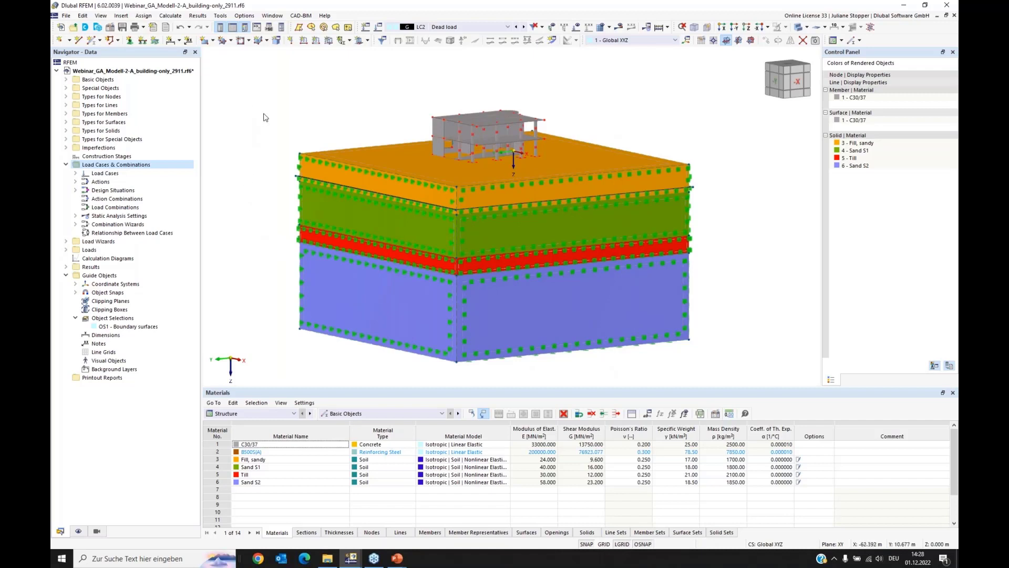
- Examine the general mesh settings and the target finite element length for soil solids, leaving the settings unchanged
left_click(170, 16)
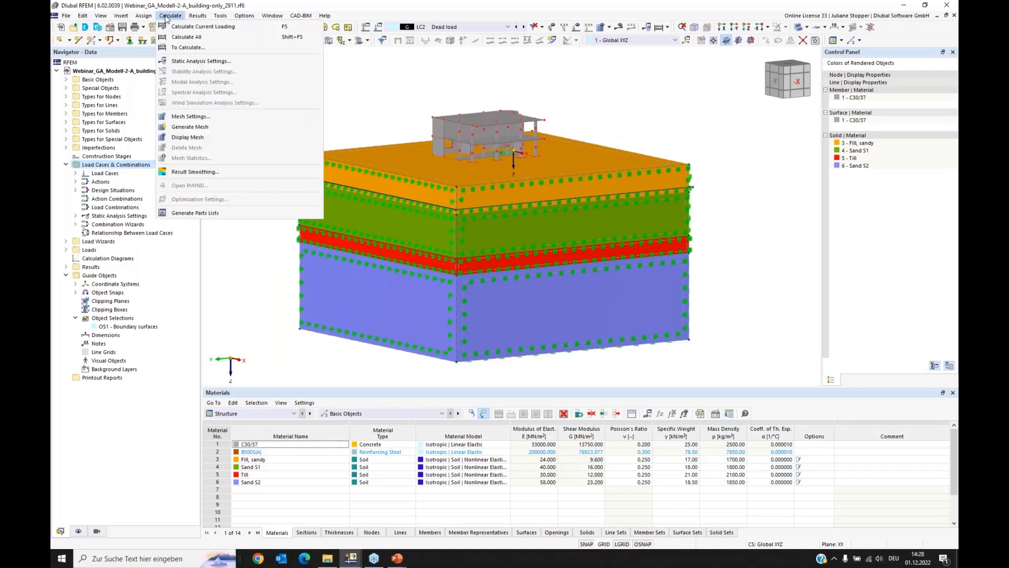
left_click(179, 118)
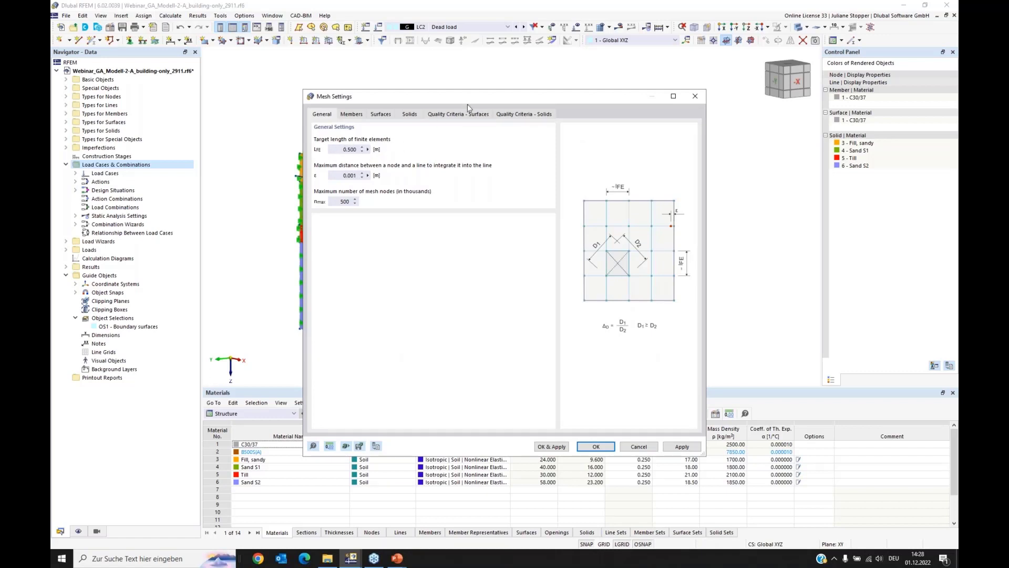
left_click_drag(467, 104, 435, 187)
left_click(385, 204)
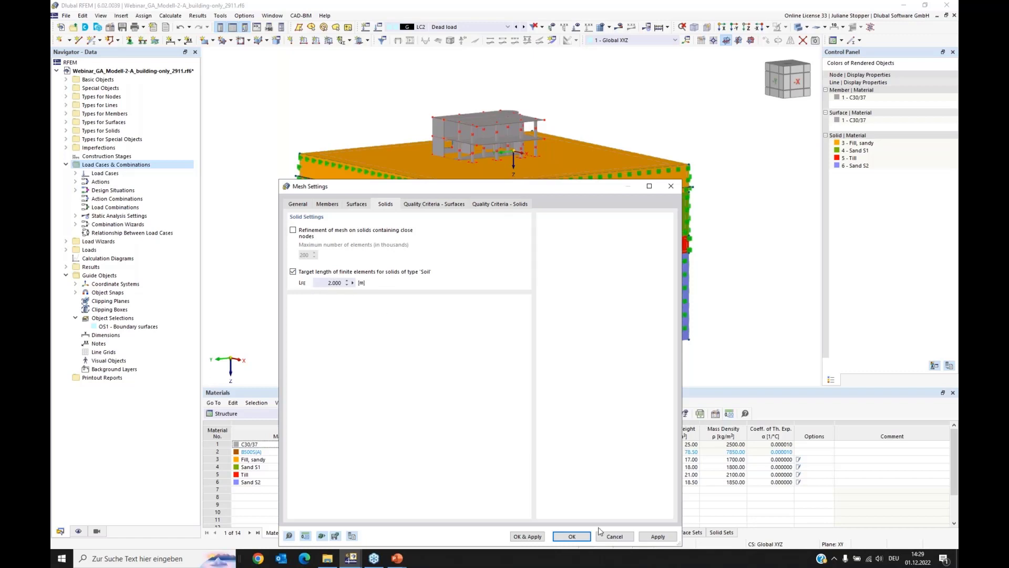
left_click(624, 538)
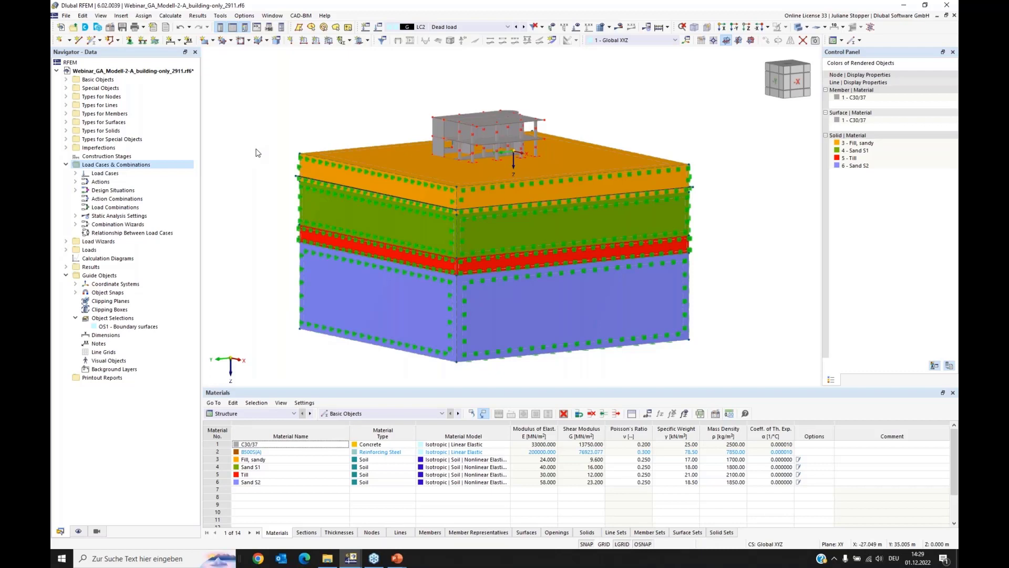
- Create a first construction stage and enable changes to its surfaces and solids
left_click(65, 166)
left_click(66, 207)
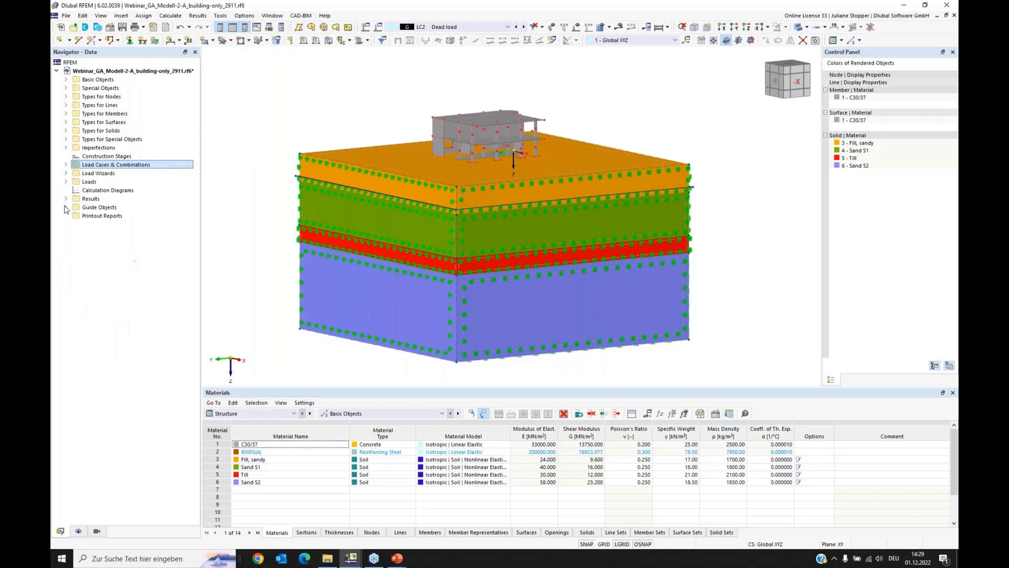
left_click(99, 158)
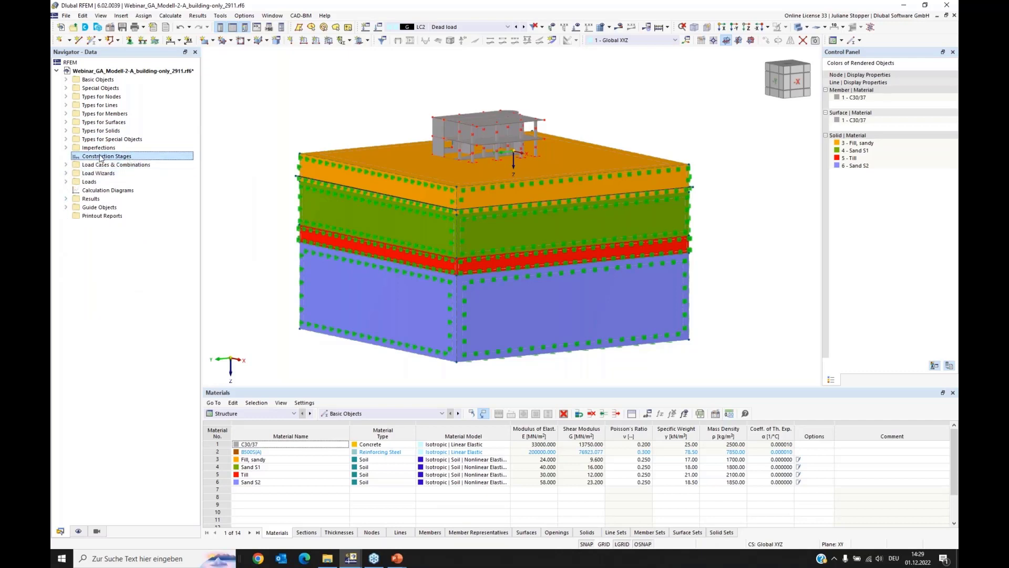
right_click(102, 159)
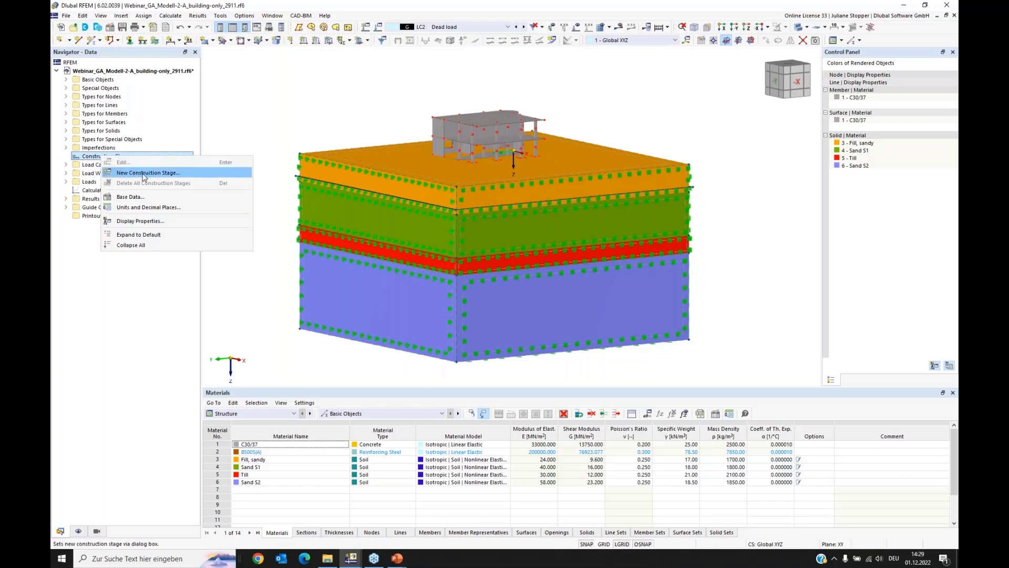
left_click(144, 174)
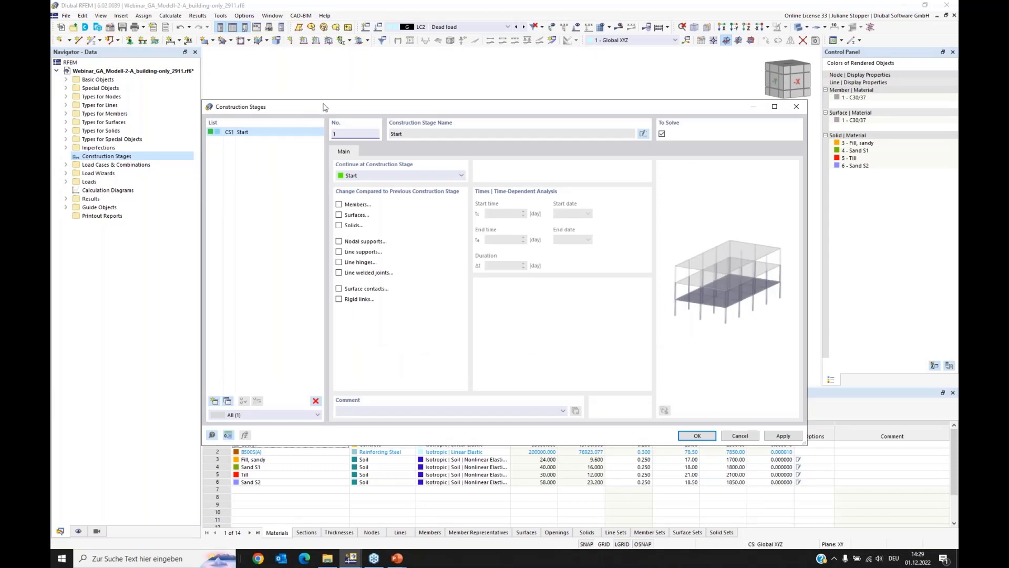
mouse_move(329, 112)
left_mouse_down()
mouse_move(322, 175)
mouse_move(330, 120)
left_mouse_up()
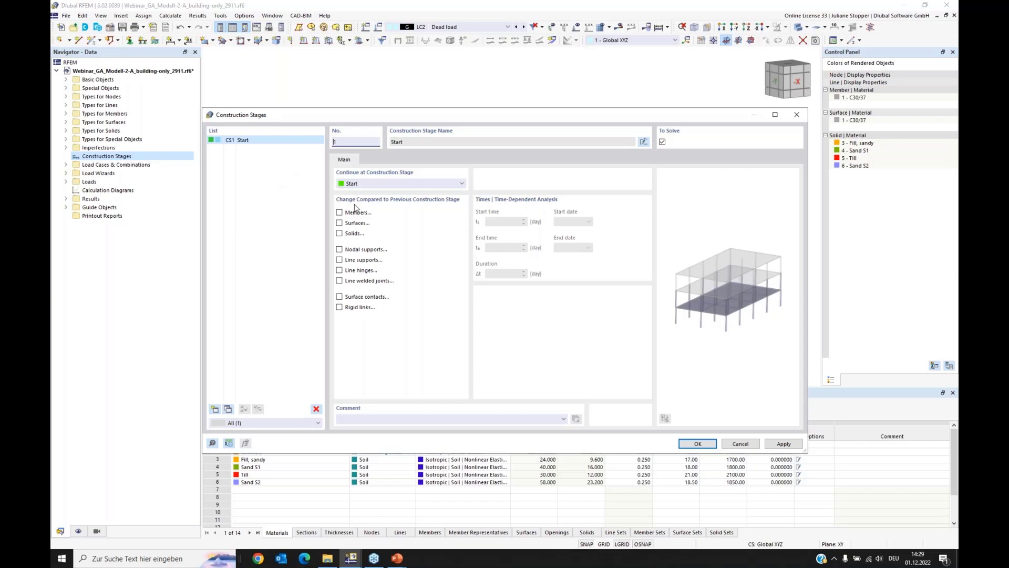
left_click(341, 234)
left_click(339, 224)
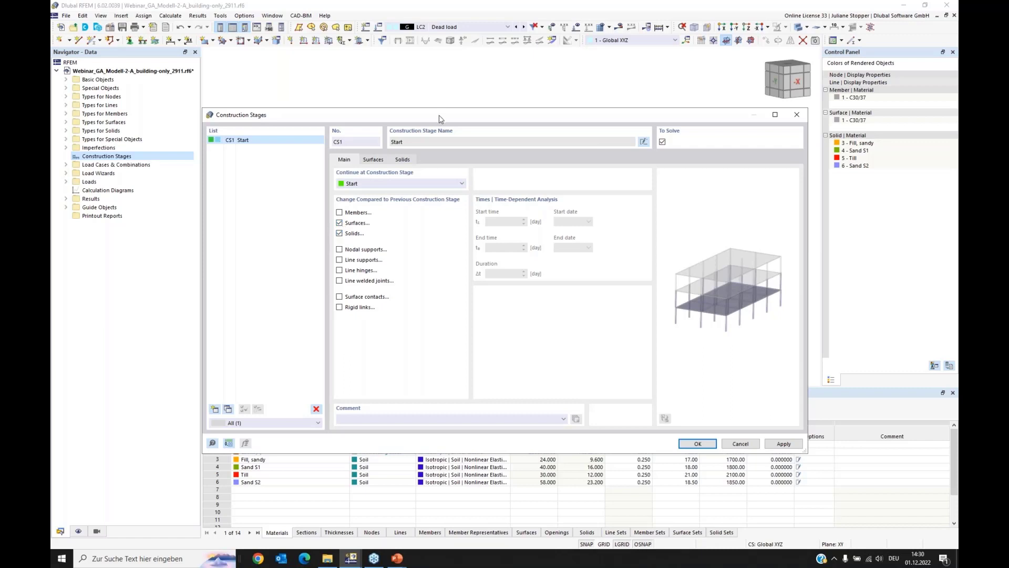
- Add all soil solids to construction stage CS1
left_click_drag(439, 116, 440, 156)
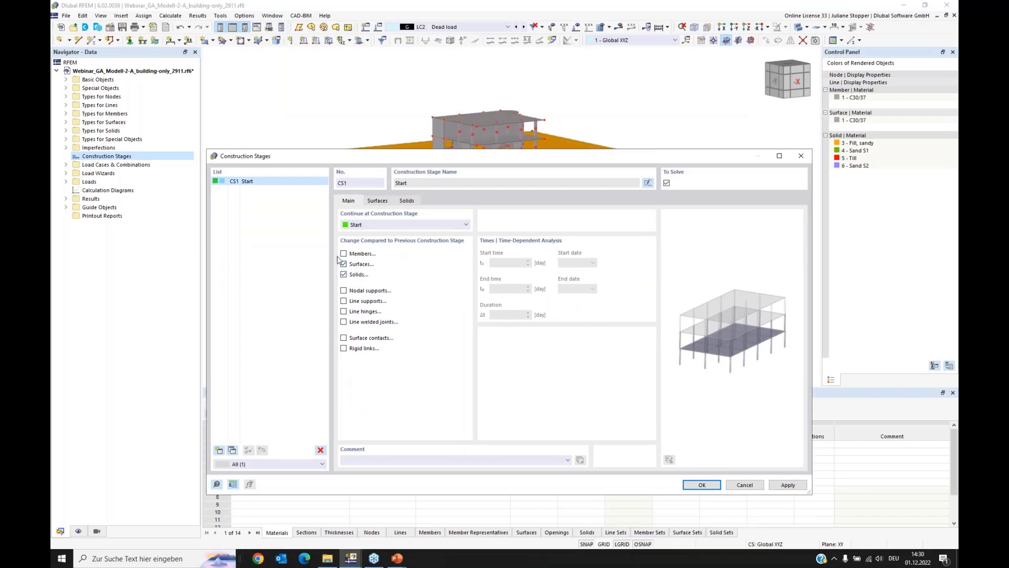
left_click(407, 202)
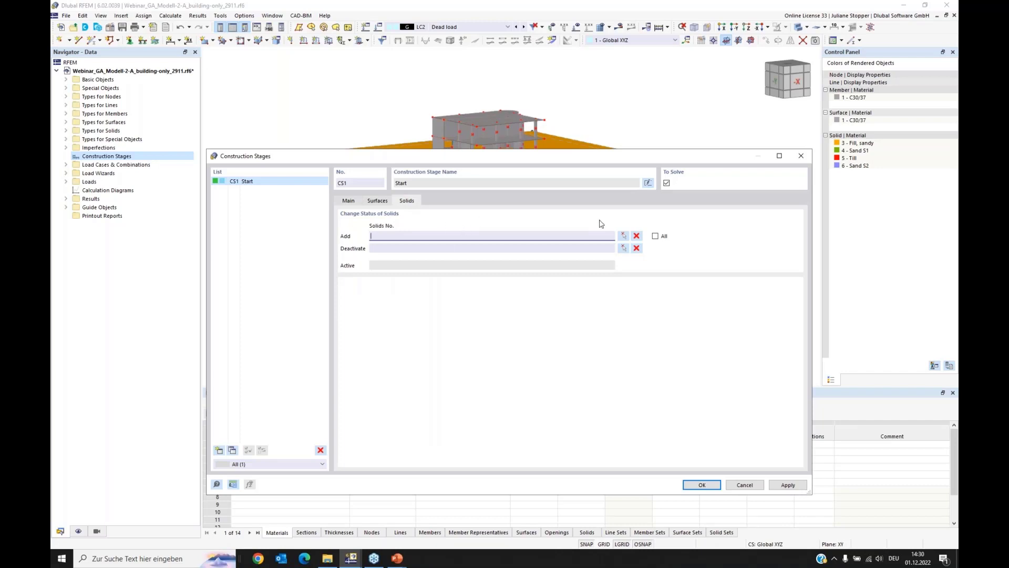
left_click(656, 236)
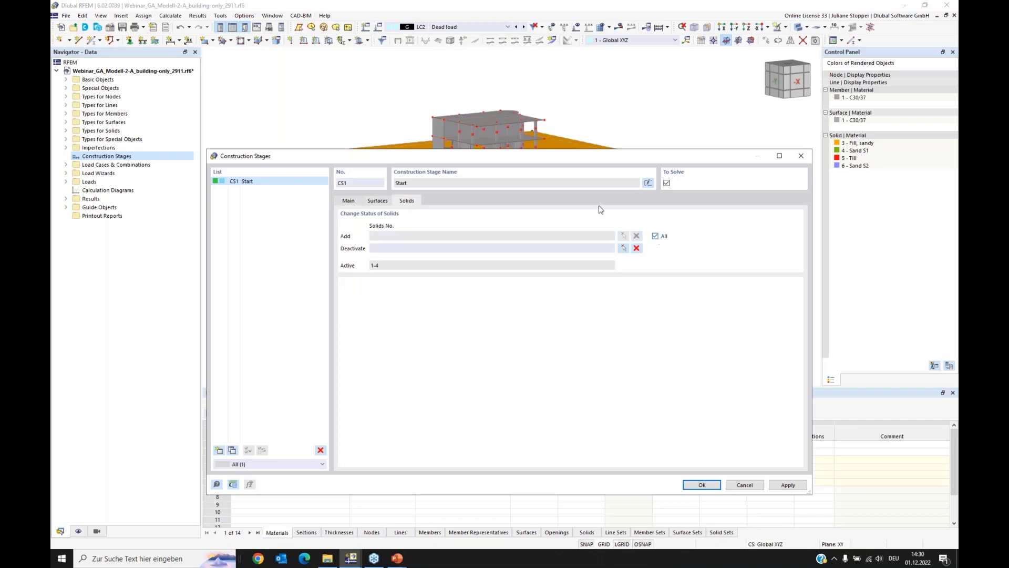
- Add the surfaces of the OS1 - Boundary surfaces object selection to construction stage CS1
left_click_drag(554, 158, 537, 294)
left_click_drag(531, 357, 501, 196)
left_click(367, 230)
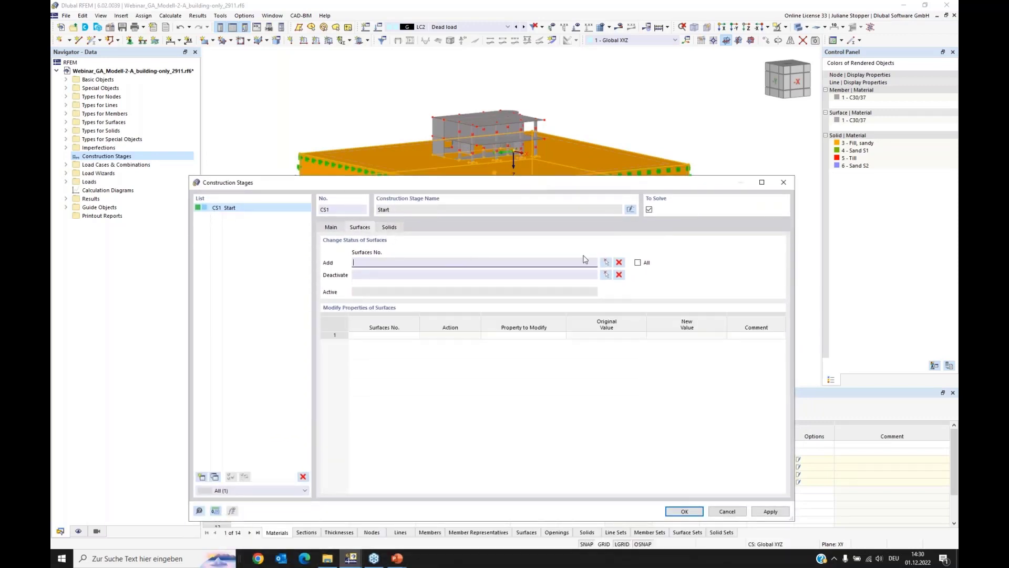
left_click(605, 263)
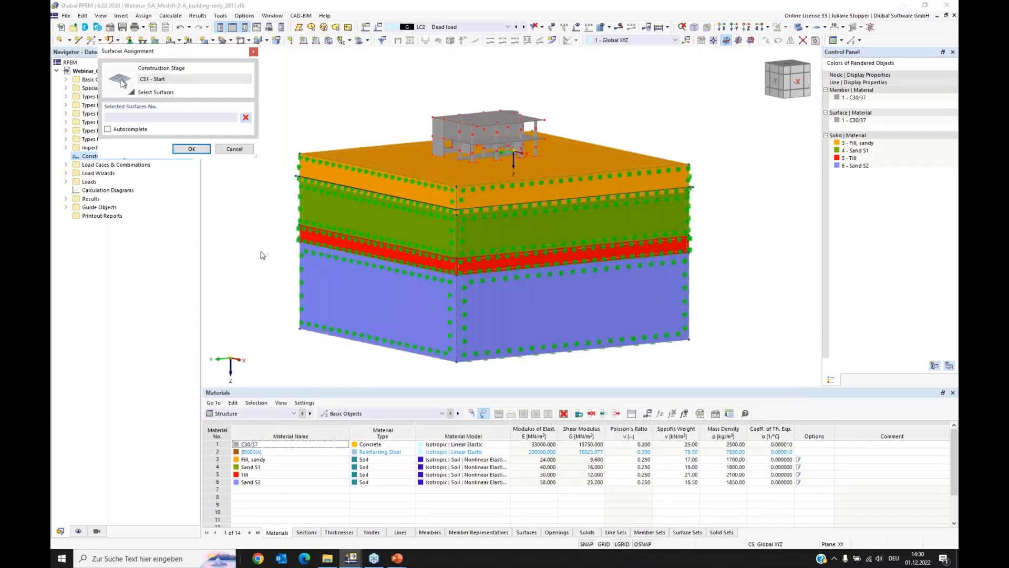
left_click(65, 207)
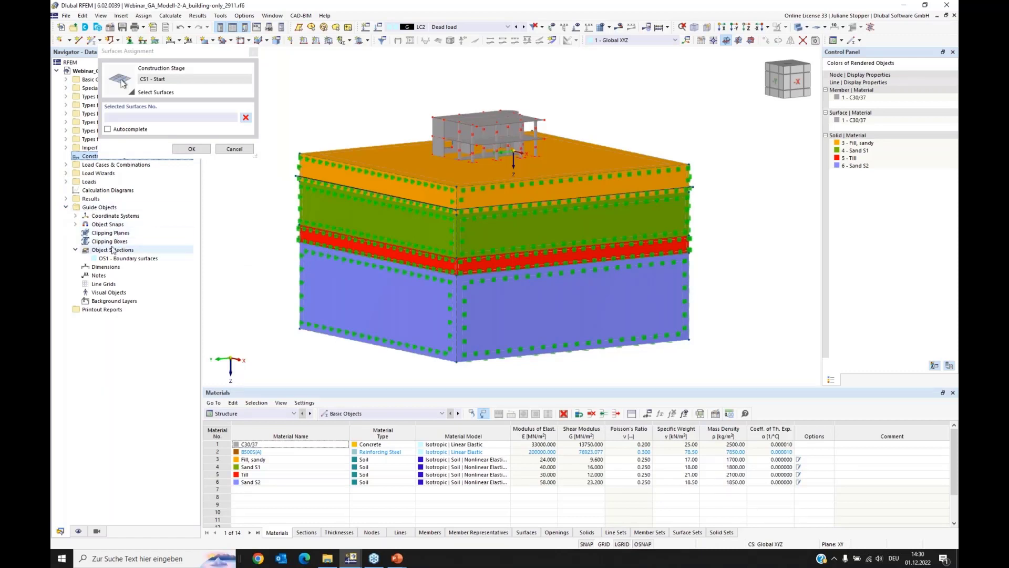
left_click(129, 259)
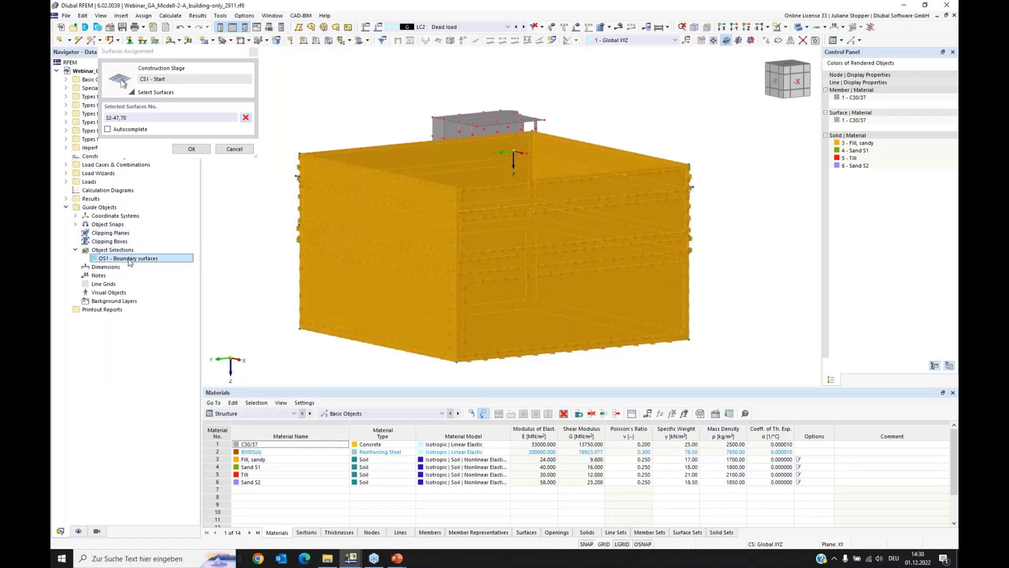
left_click(176, 150)
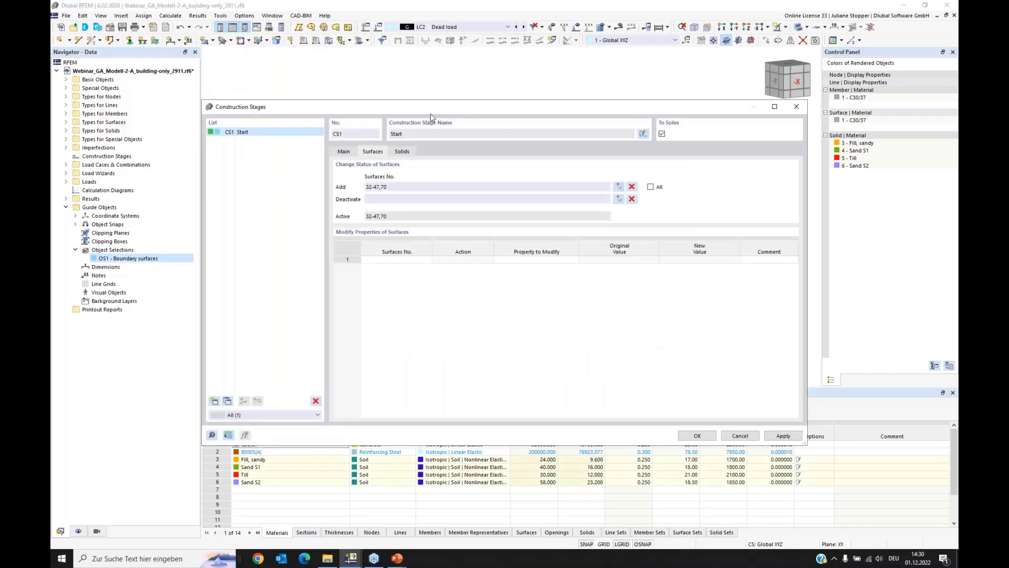
- Append surface 27 to the surfaces added in construction stage CS1 and apply the change
left_click_drag(430, 114, 478, 160)
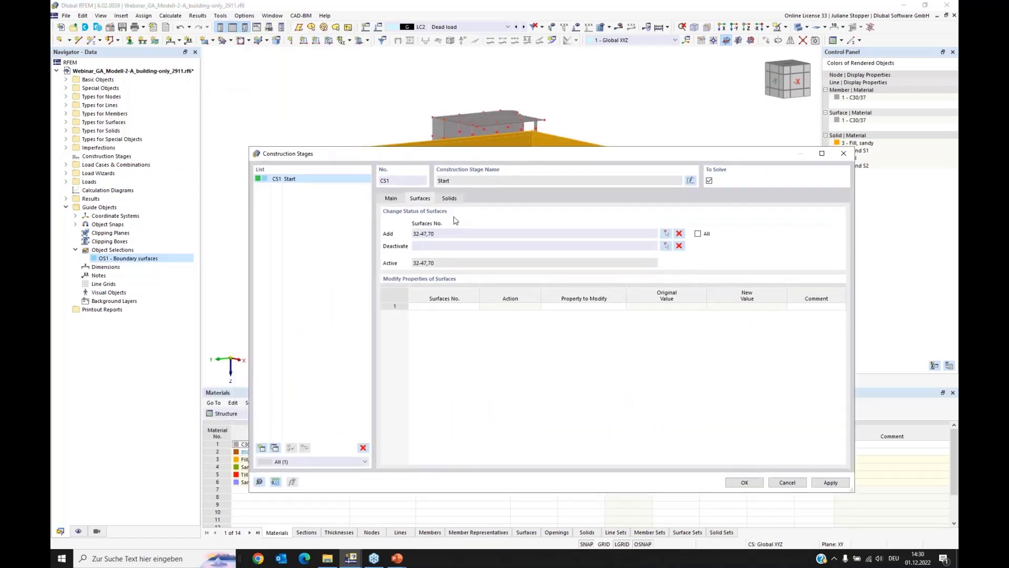
left_click(447, 234)
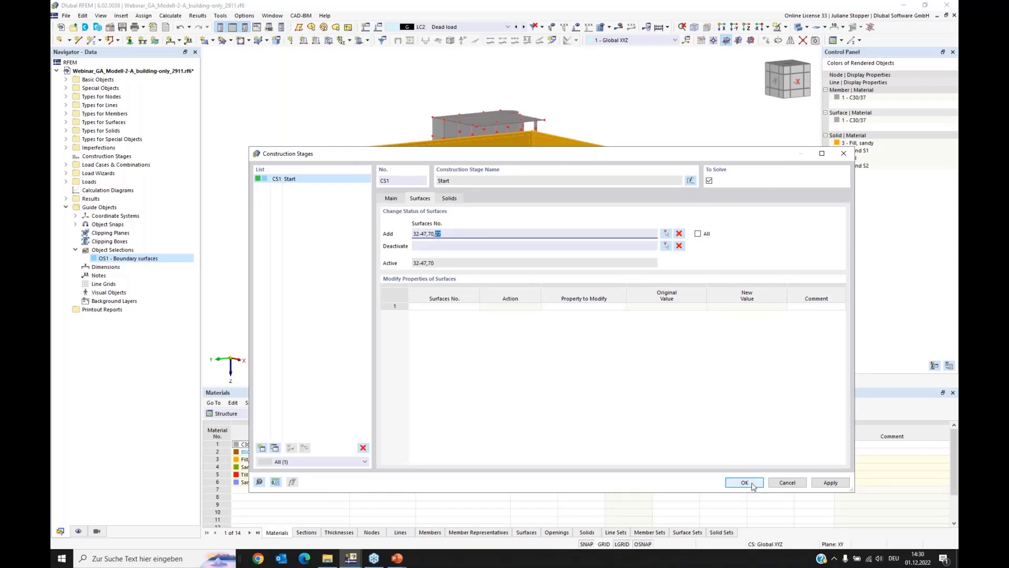
left_click(830, 483)
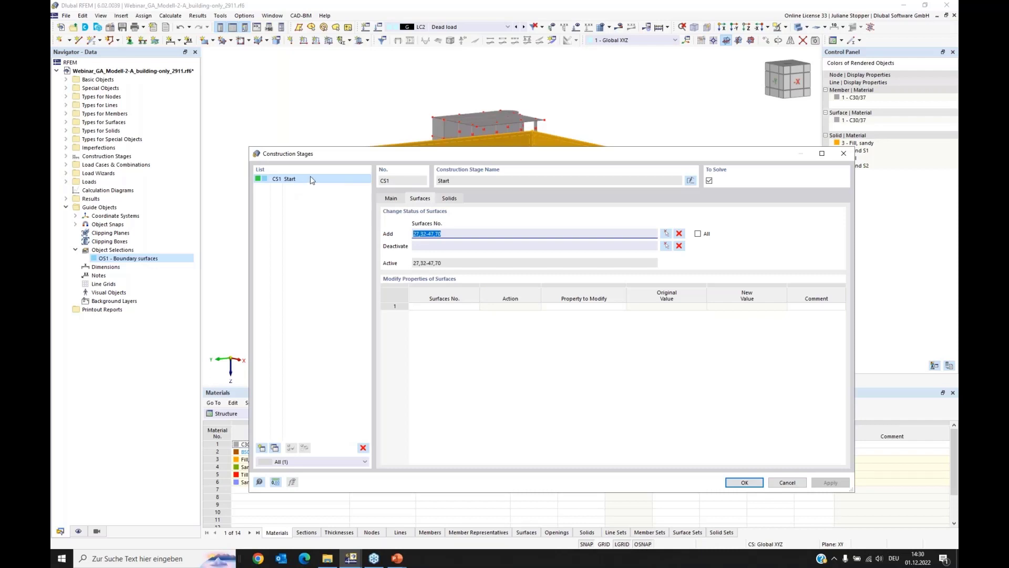
- Add construction stage CS2 following CS1, with no changes to surfaces or solids
left_click(391, 203)
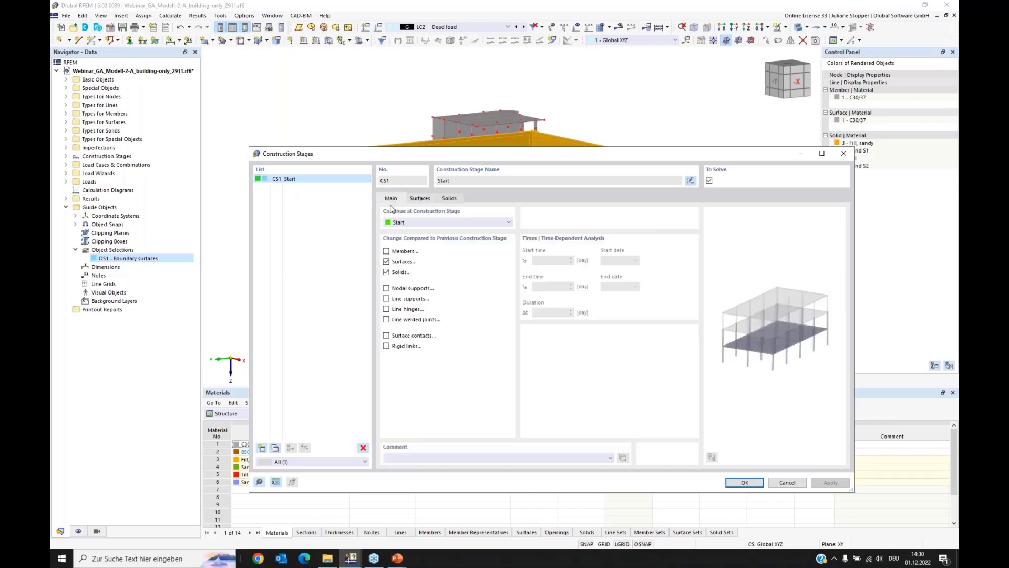
left_click(261, 448)
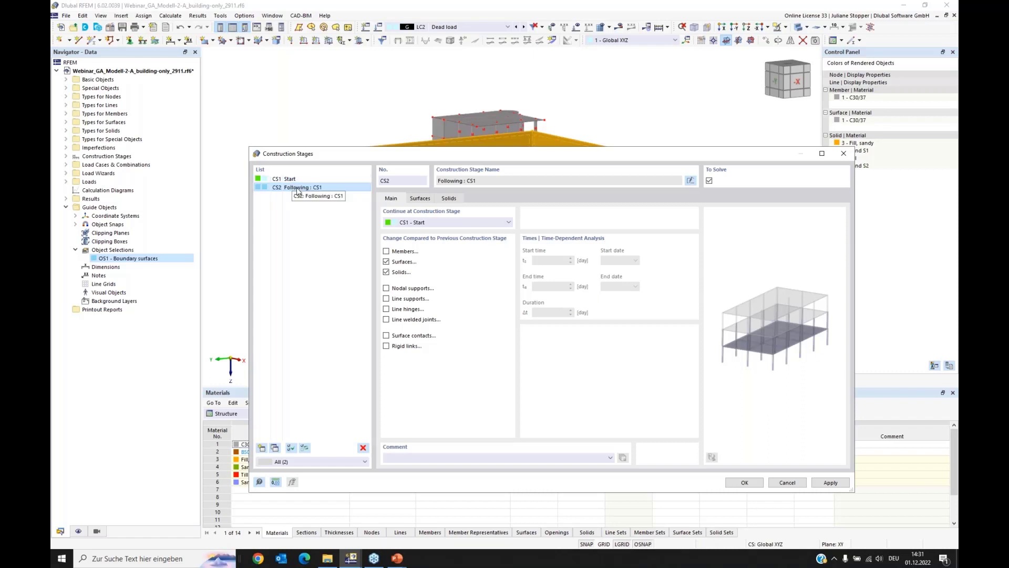
left_click(386, 262)
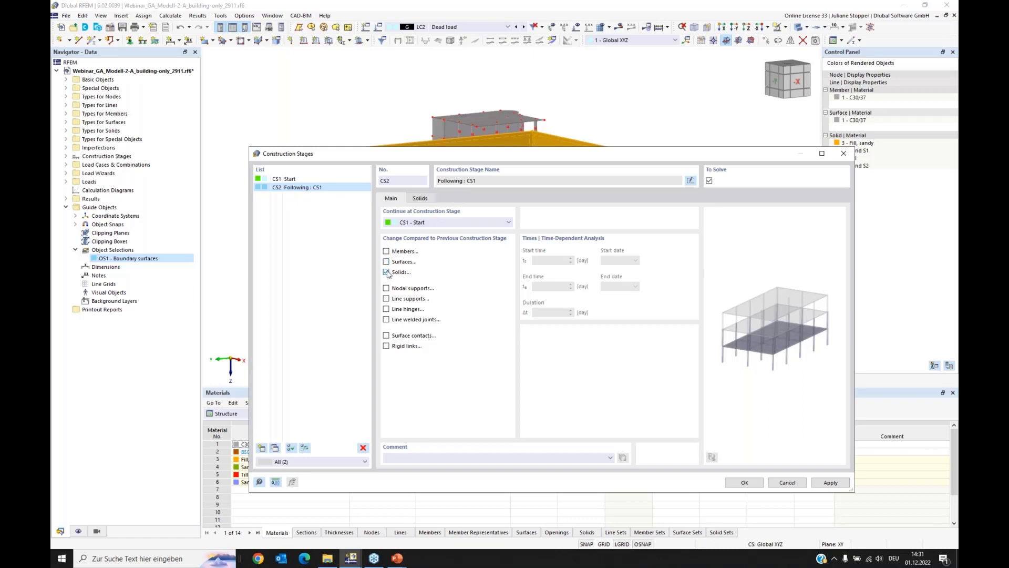
left_click(387, 272)
- Add construction stage CS3 following CS2 and enable changes to its members and surfaces
left_click(261, 449)
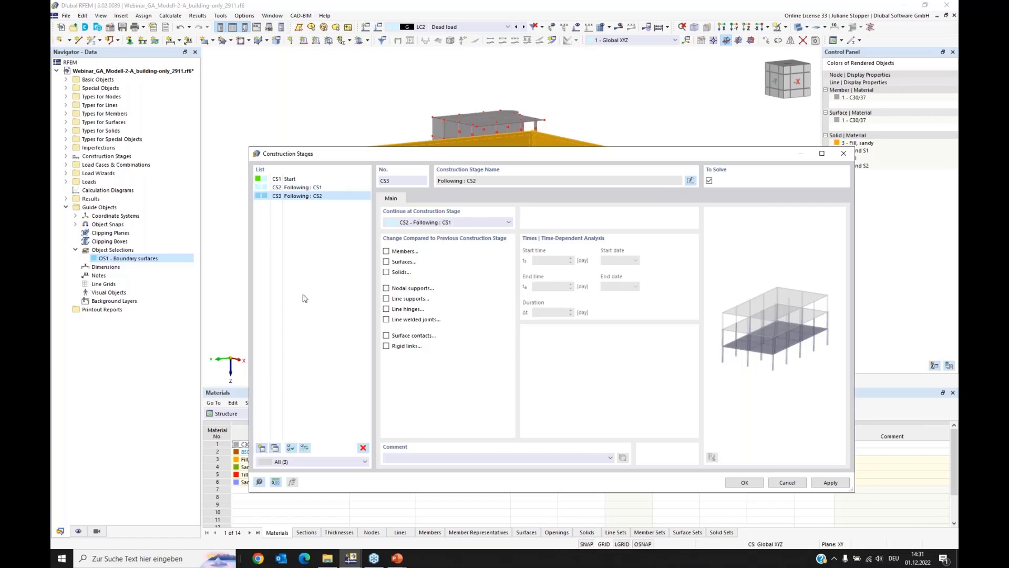
left_click_drag(414, 159, 414, 199)
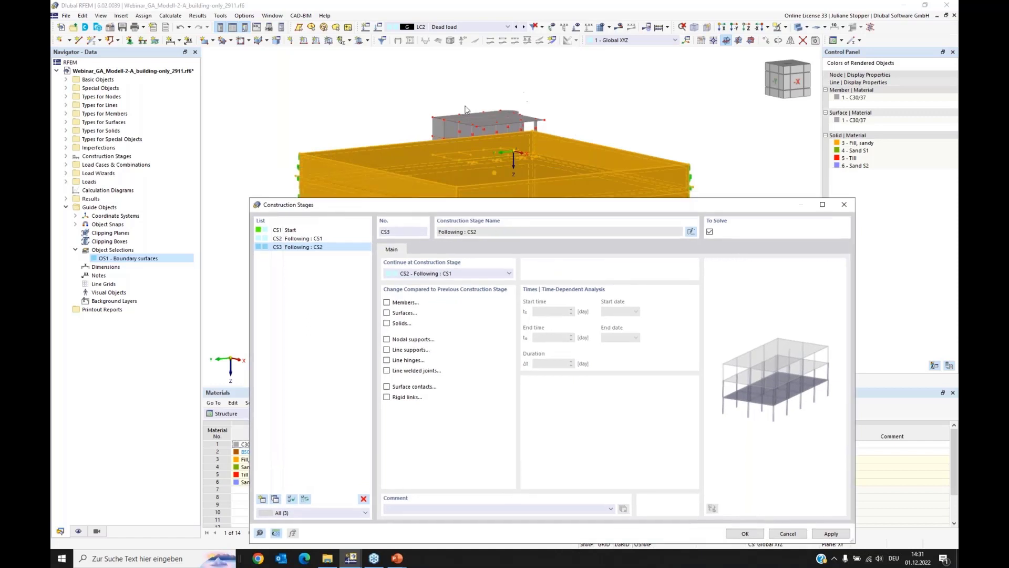
left_click_drag(495, 185, 492, 148)
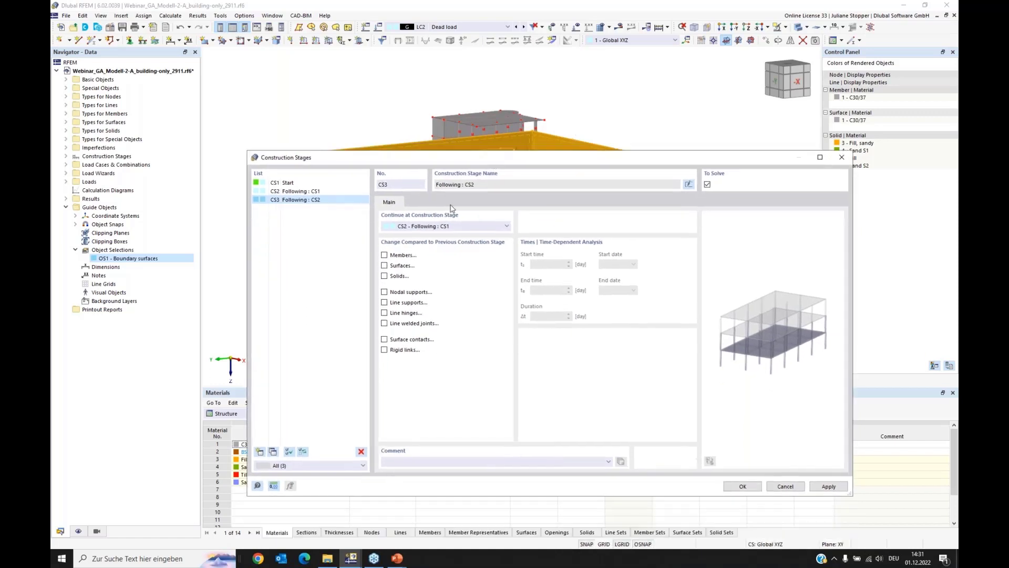
left_click(385, 255)
left_click(384, 266)
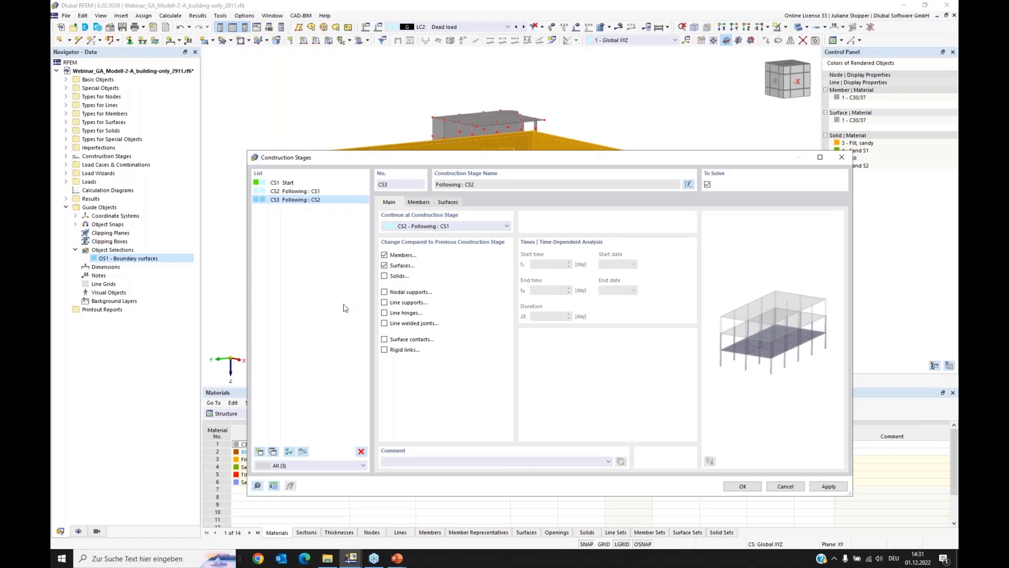
- Add all members and all surfaces to construction stage CS3 and accept the construction stages
left_click(416, 203)
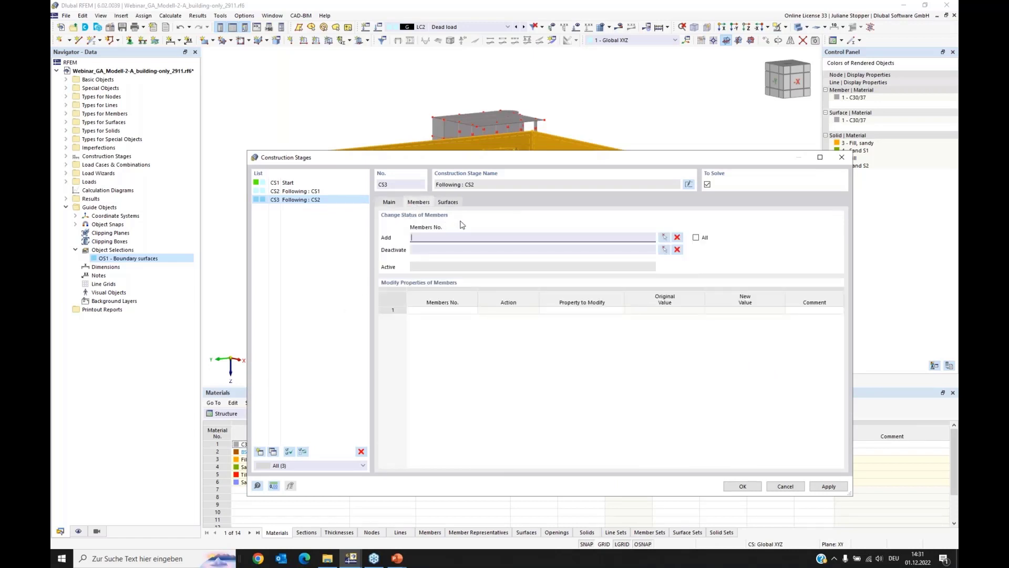
left_click(697, 238)
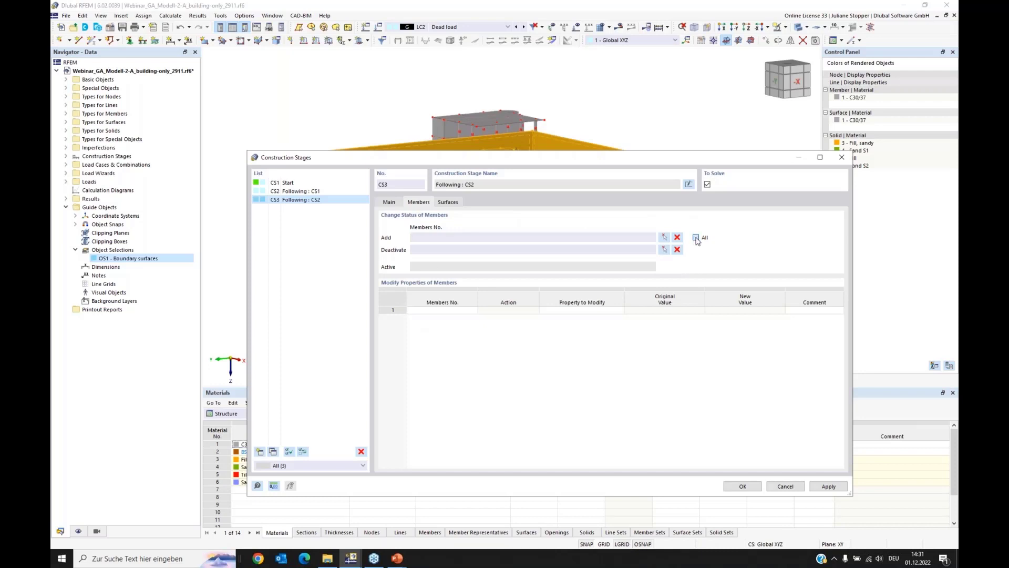
left_click(453, 203)
left_click(696, 238)
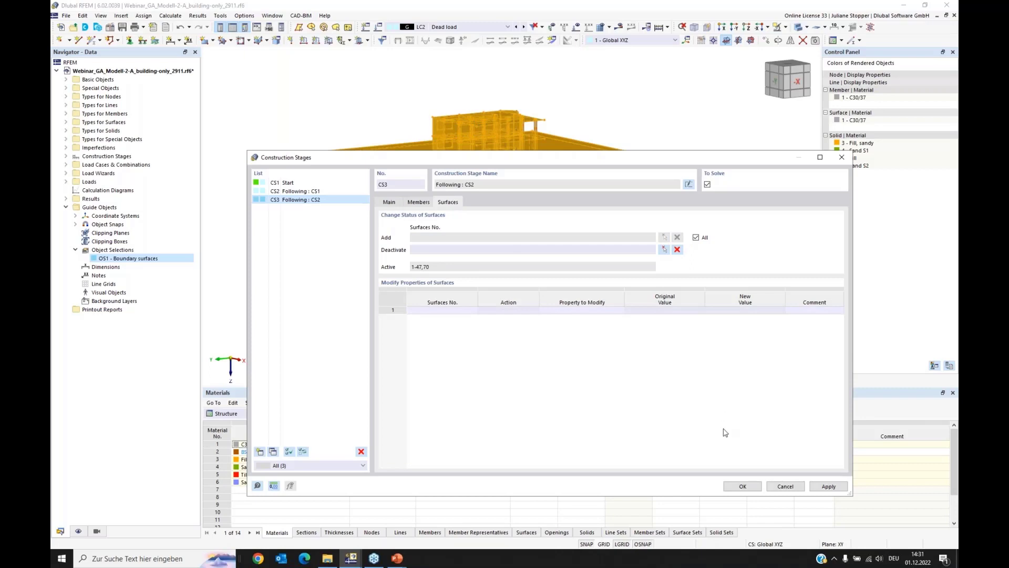
left_click(743, 486)
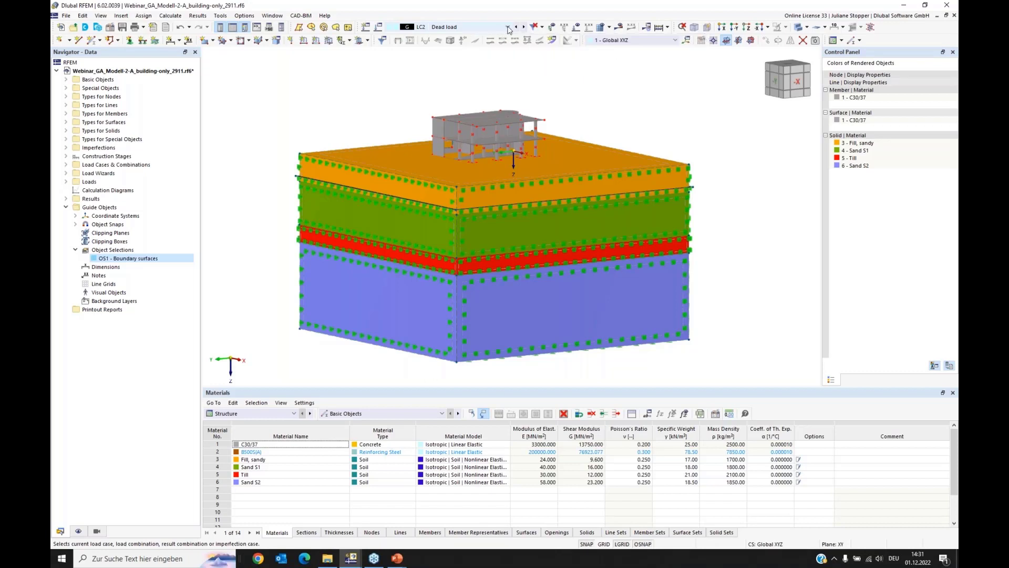
- Make construction stage CS1 current and turn off the background display of hidden objects
left_click(490, 28)
left_click(447, 97)
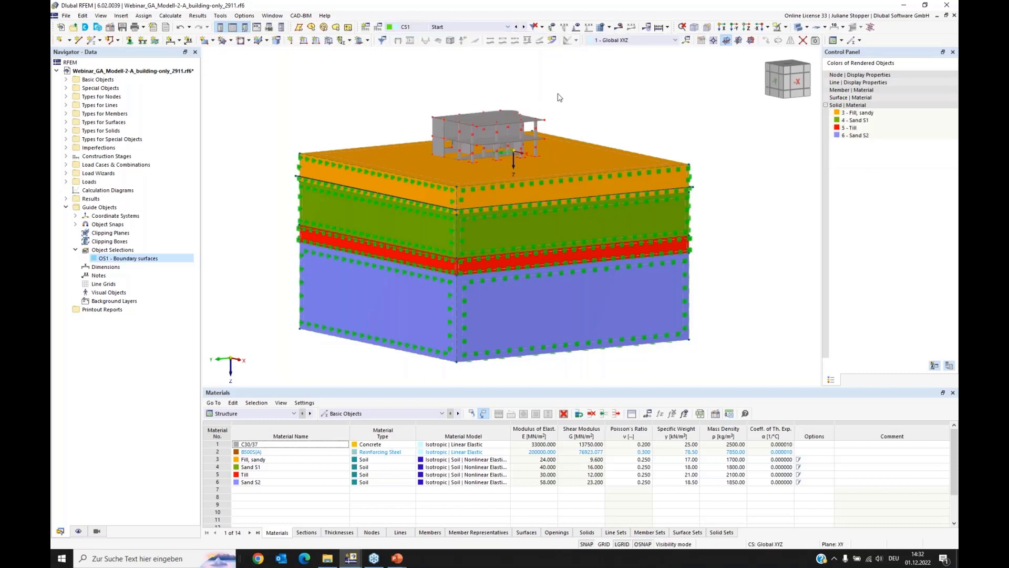
left_click(78, 531)
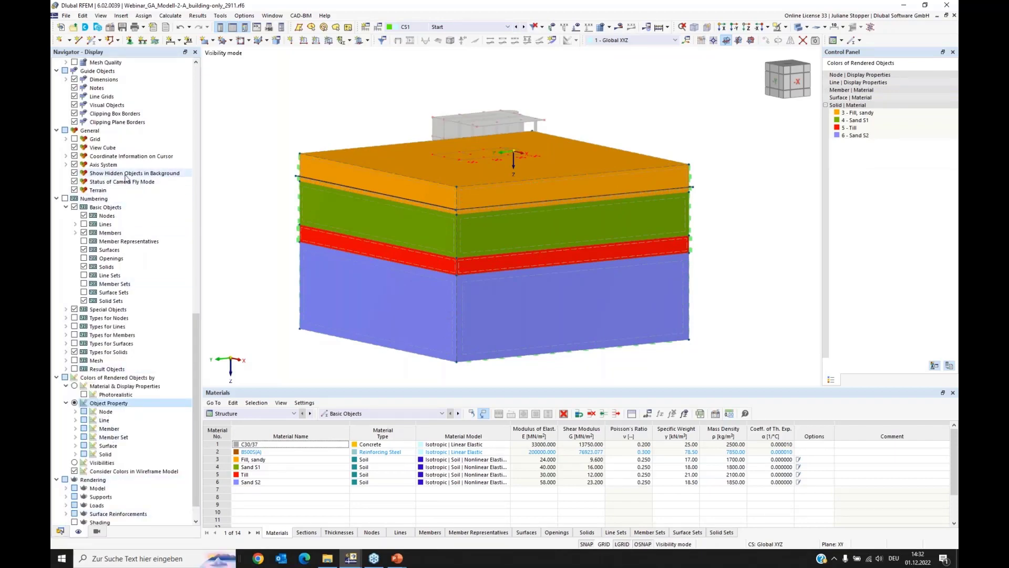
left_click(74, 174)
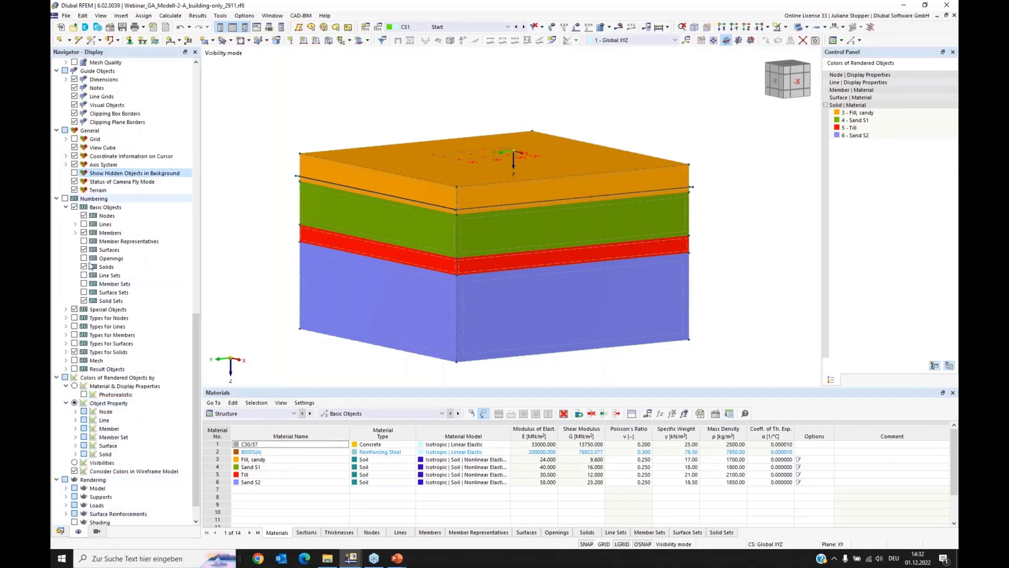
left_click(61, 532)
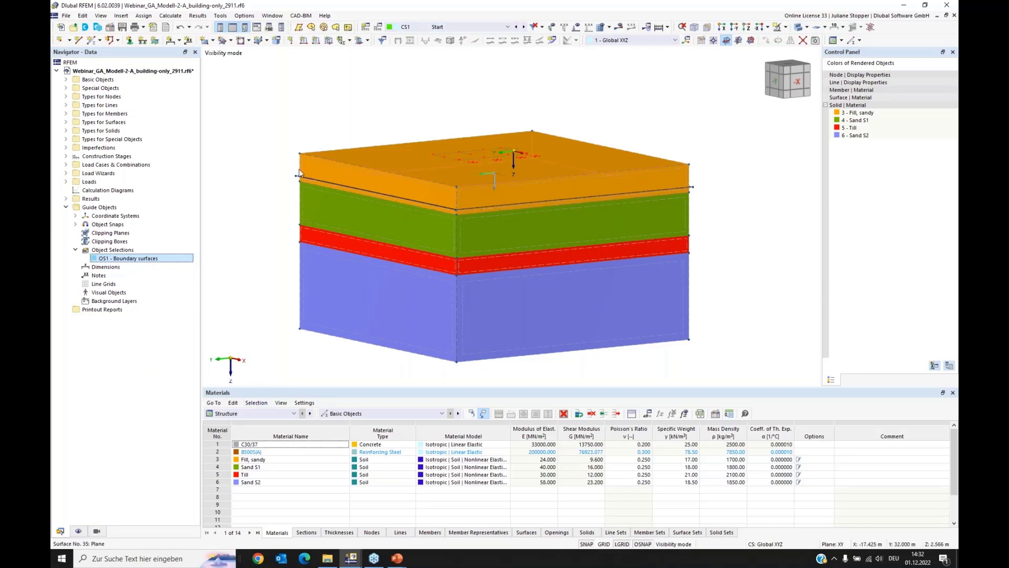
- Step the model view through construction stages CS2 and CS3 to check their active objects
left_click(524, 27)
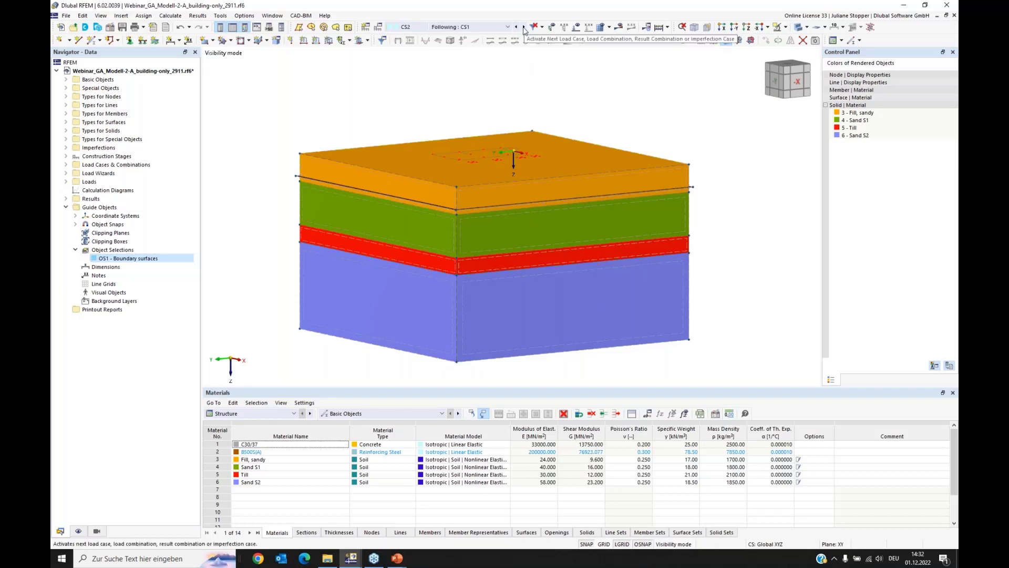
left_click(524, 27)
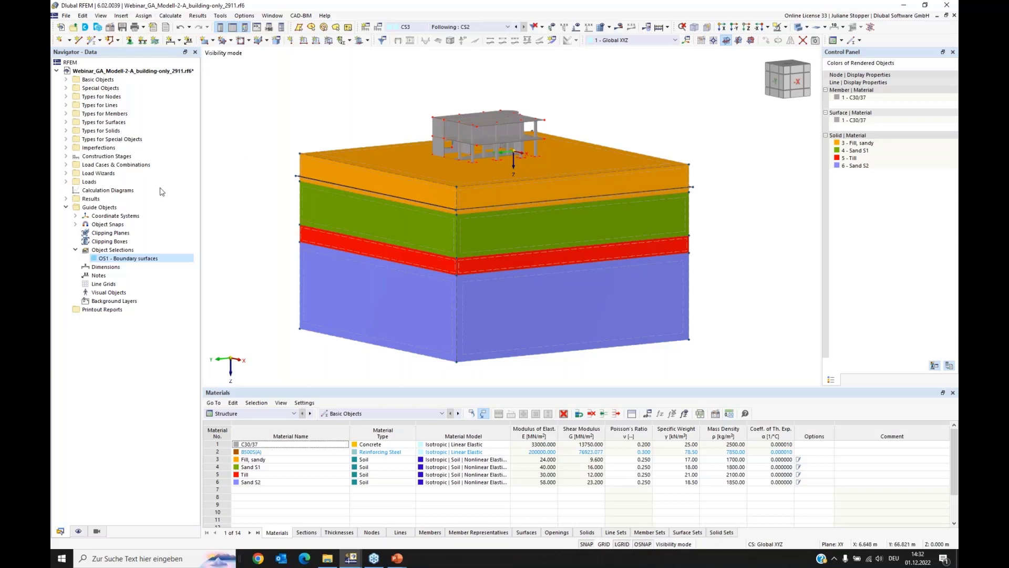
- Edit the construction stages and assign load case LC4 Self-weight Soil to stage CS1
left_click(65, 165)
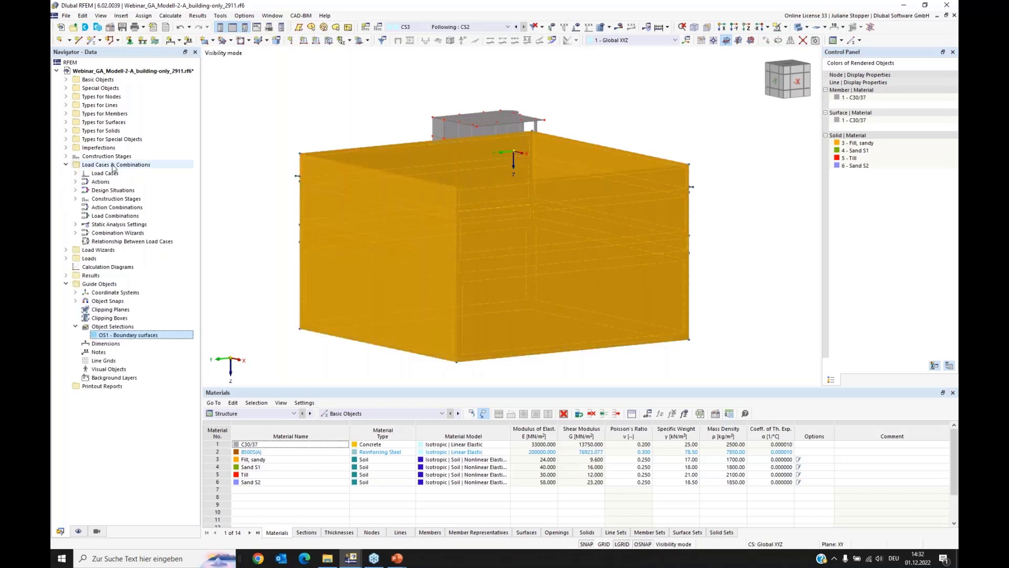
right_click(103, 202)
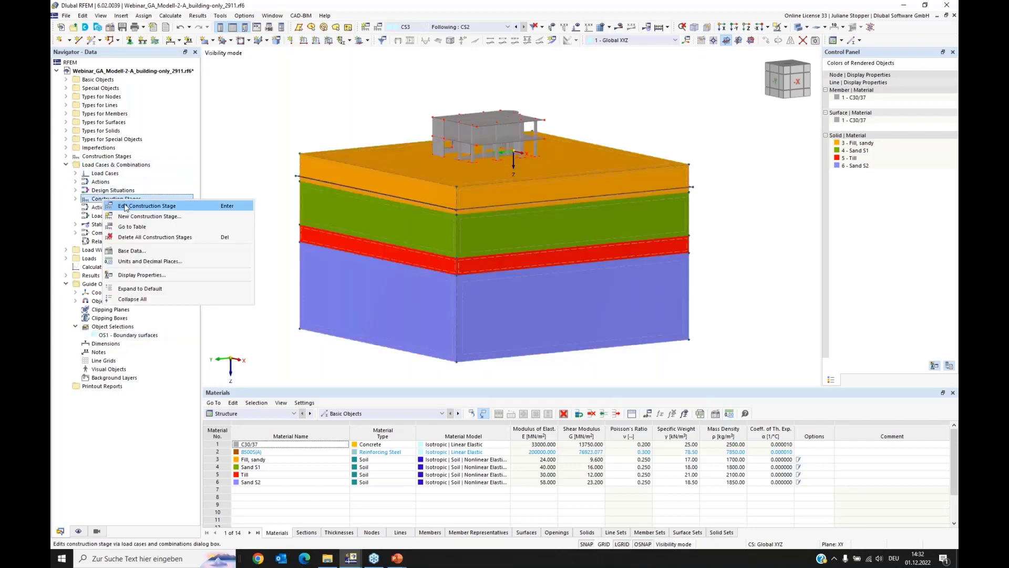
left_click(124, 207)
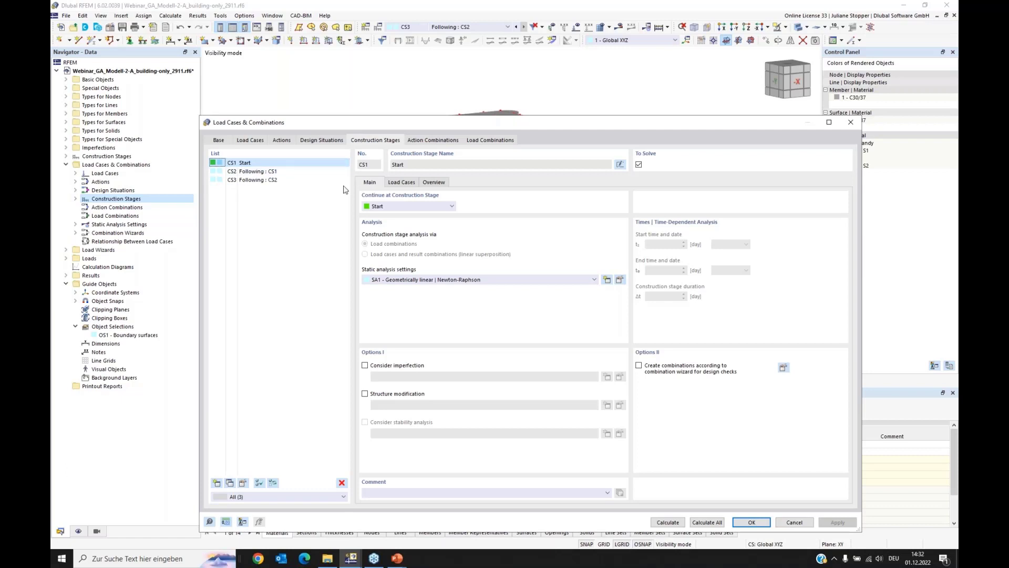
left_click(405, 184)
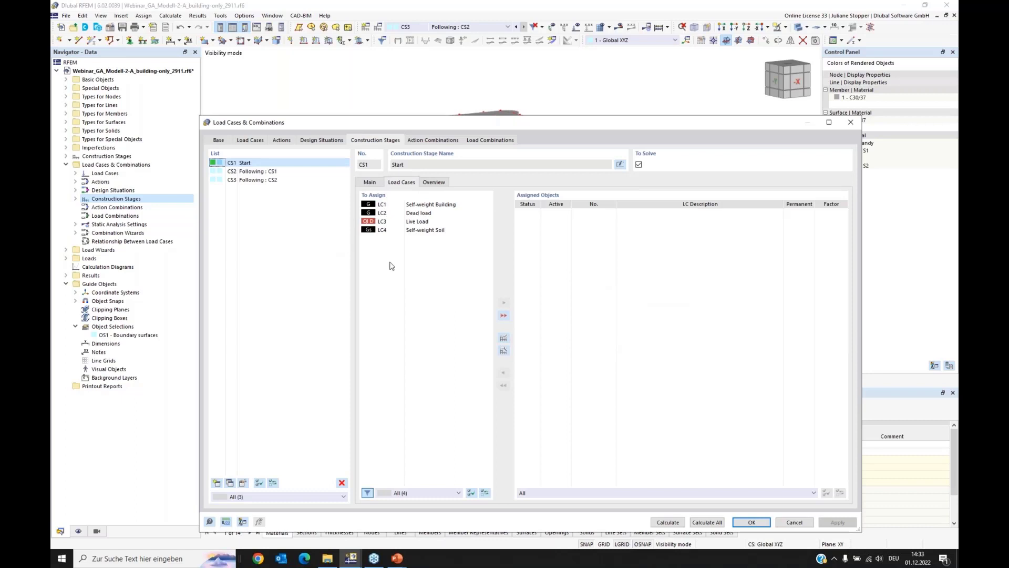
left_click(422, 231)
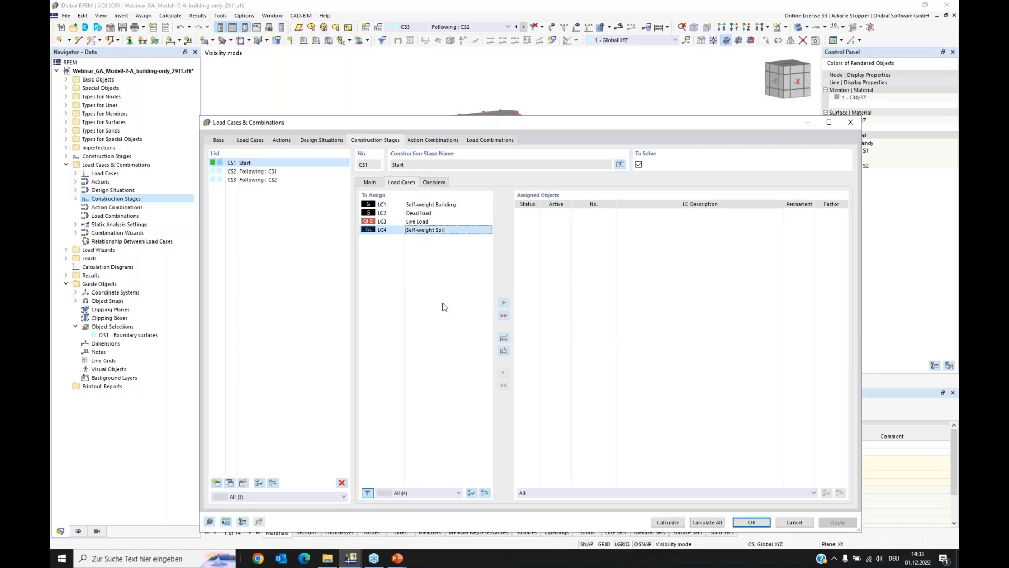
left_click(503, 304)
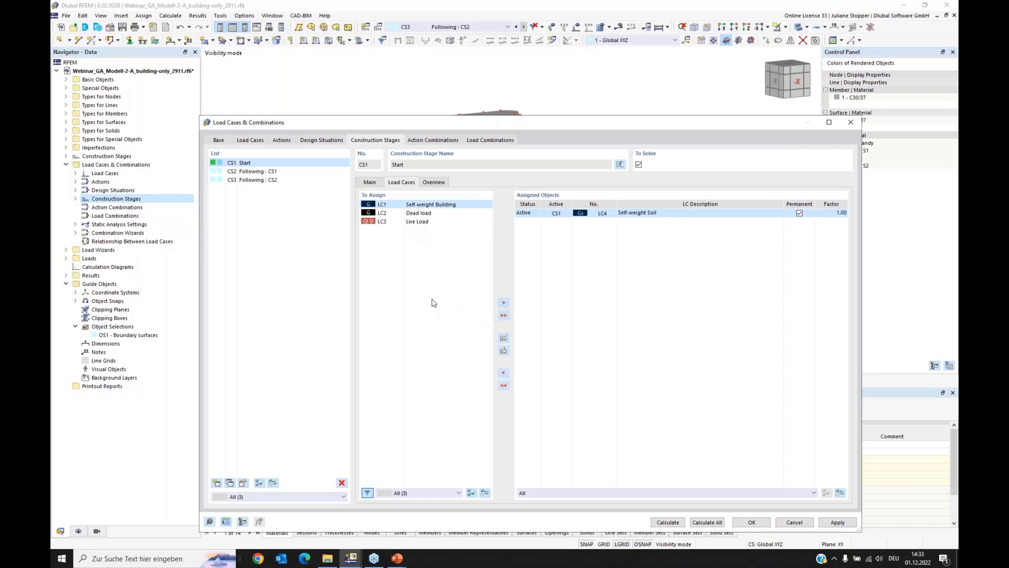
- Review the load cases of stage CS2 and assign load case LC1 Self-weight Building to stage CS3
left_click(370, 182)
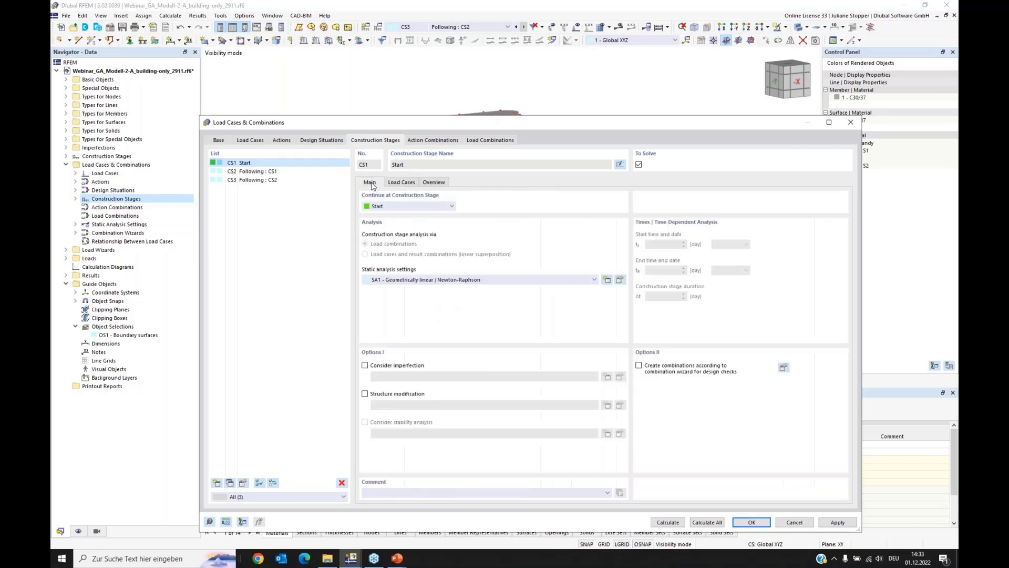
left_click(256, 172)
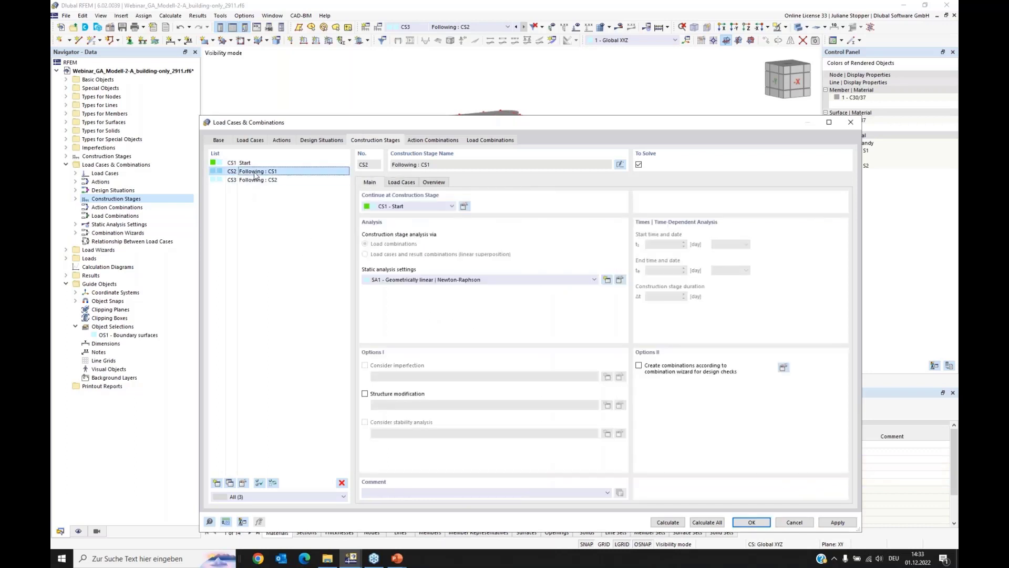
left_click(402, 182)
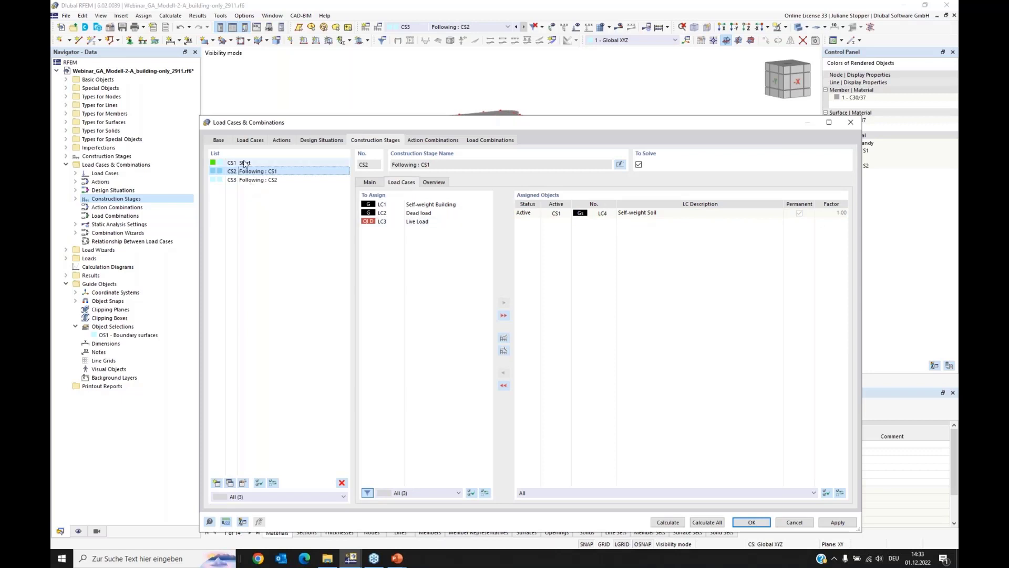
left_click(249, 181)
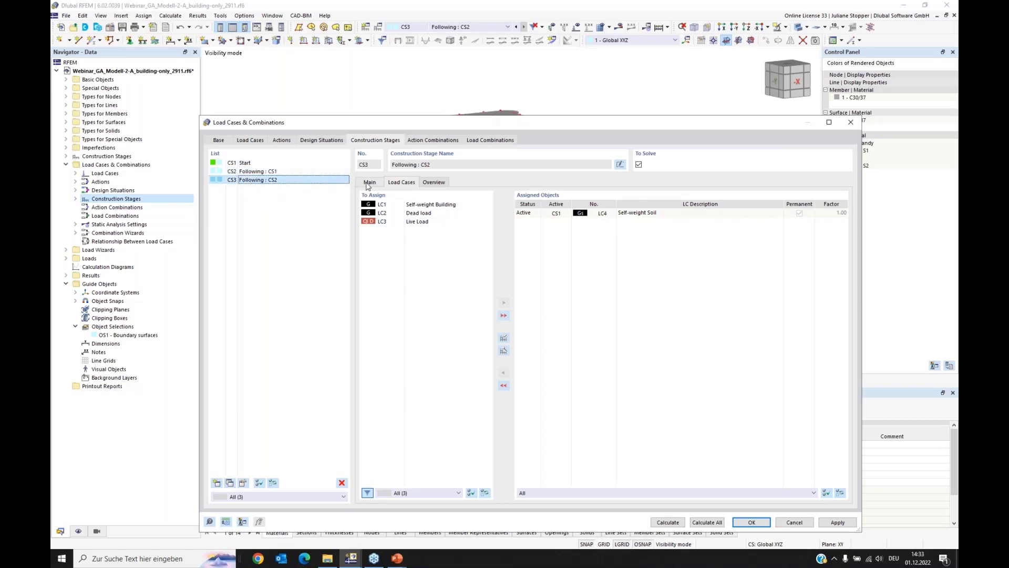
left_click(423, 207)
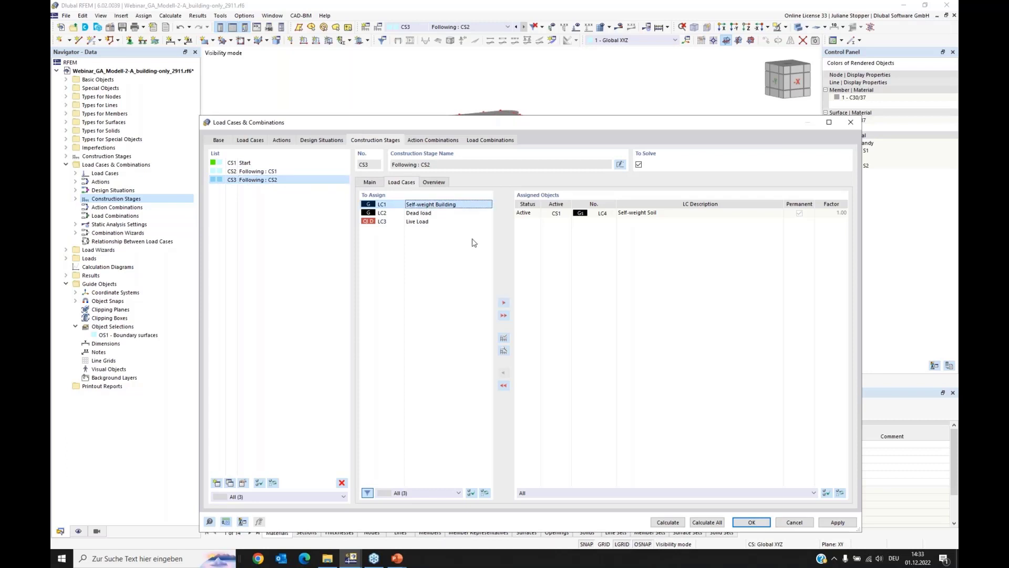
left_click(503, 303)
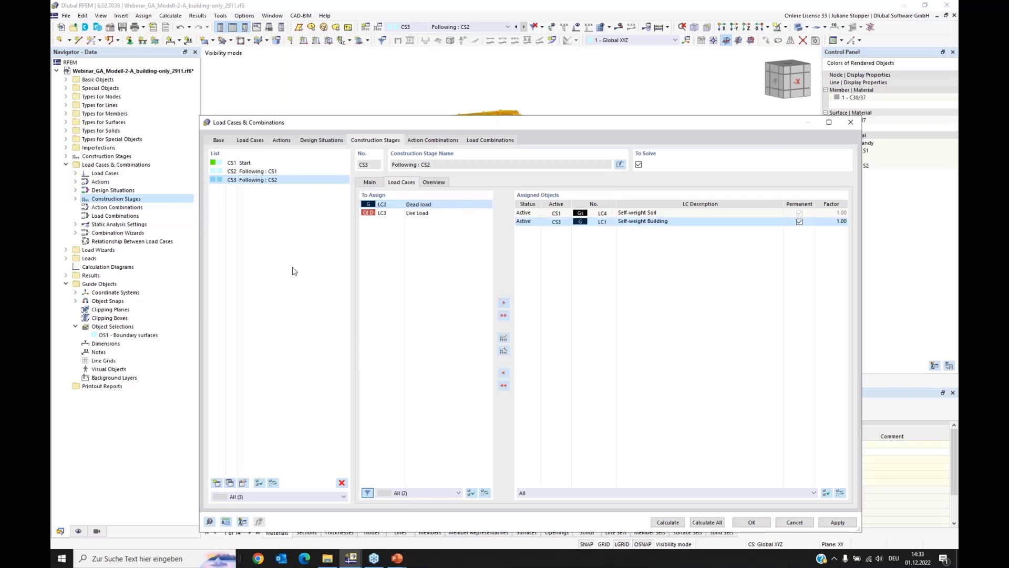
- Add construction stage CS4 following CS3 and assign load case LC2 Dead load to it
left_click(216, 483)
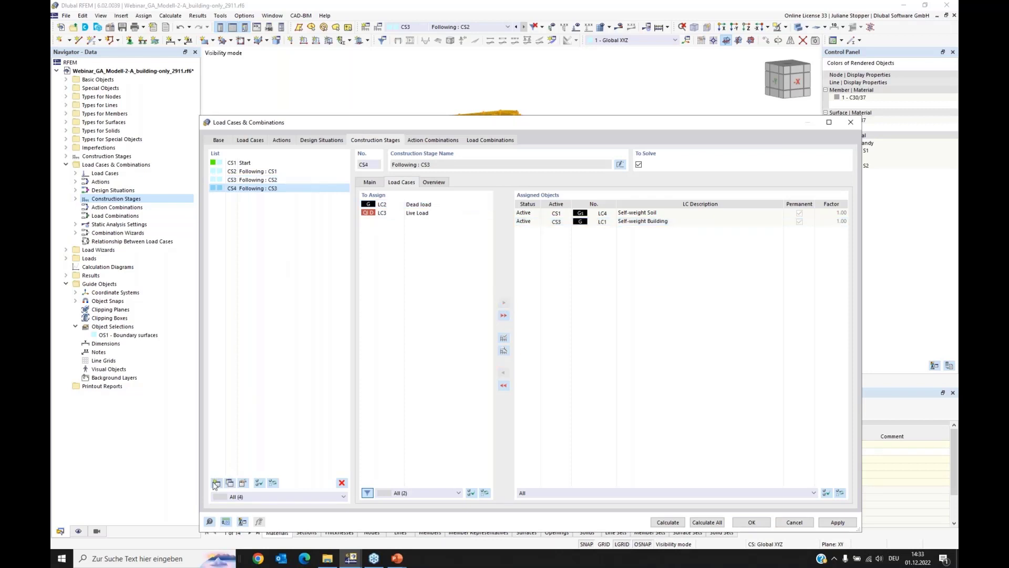
left_click(422, 205)
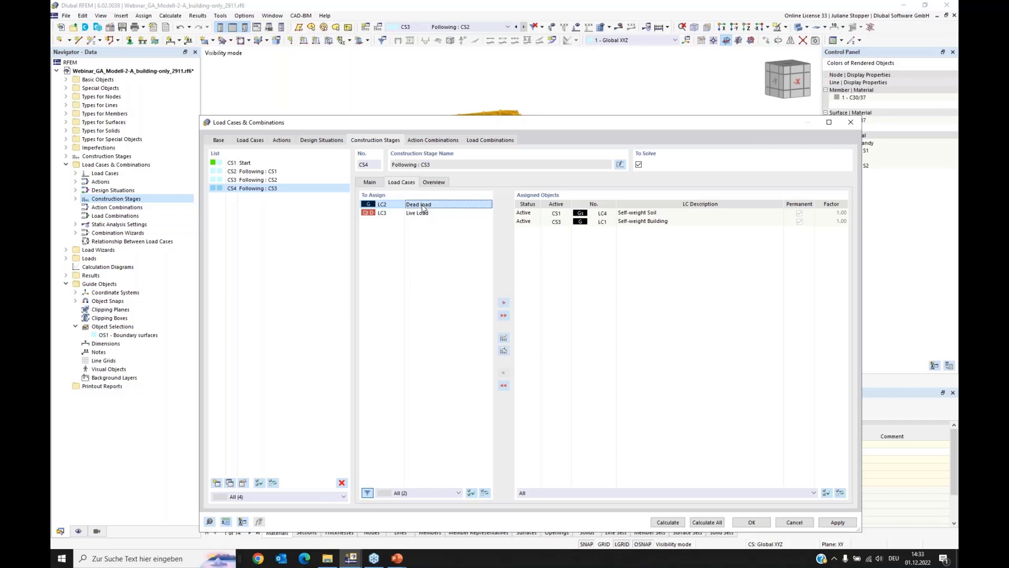
left_click(503, 304)
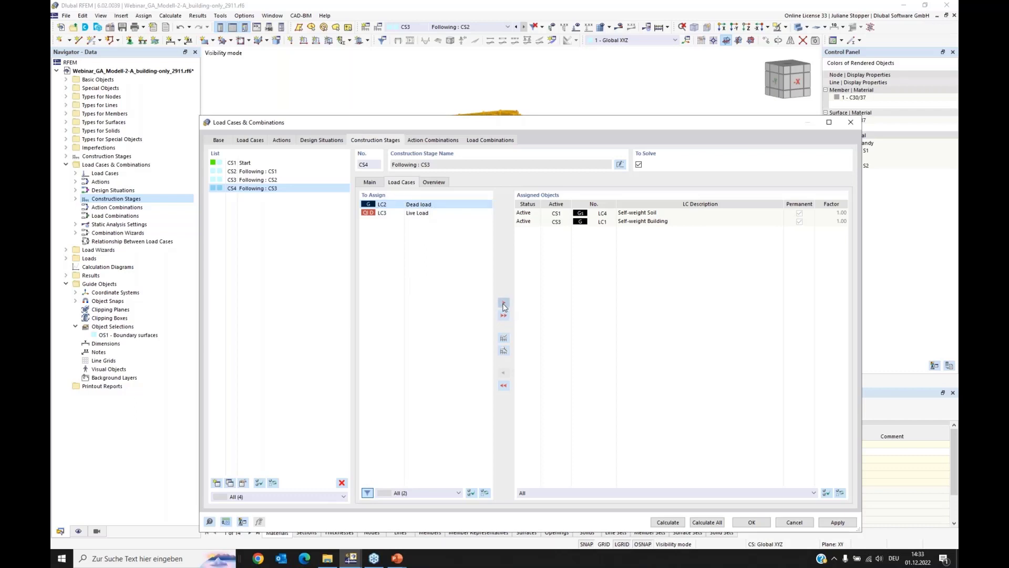
- Add construction stage CS5 following CS4, assign load case LC3 Live Load to it and mark that load as permanent
left_click(216, 483)
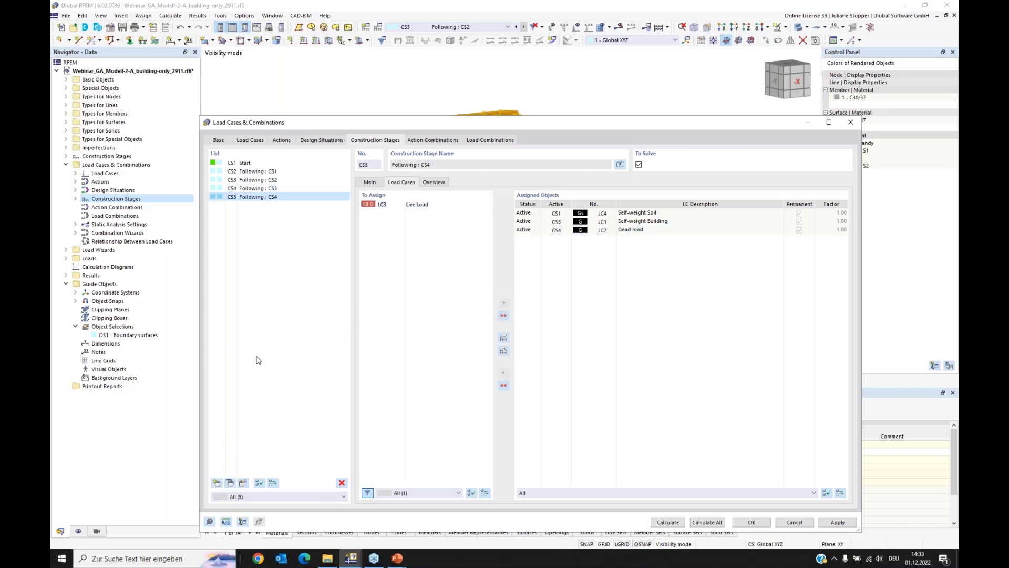
left_click(434, 205)
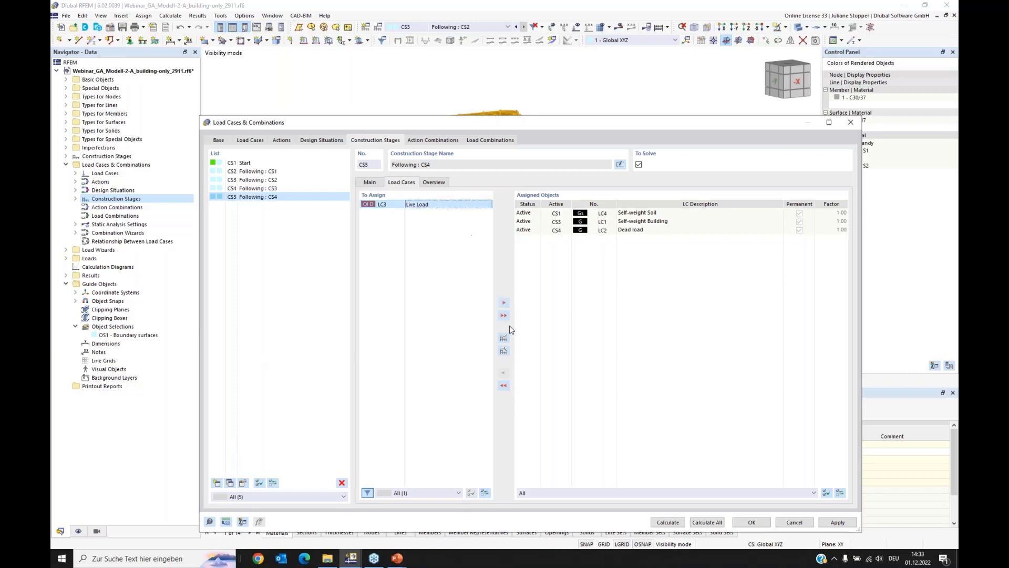
left_click(504, 303)
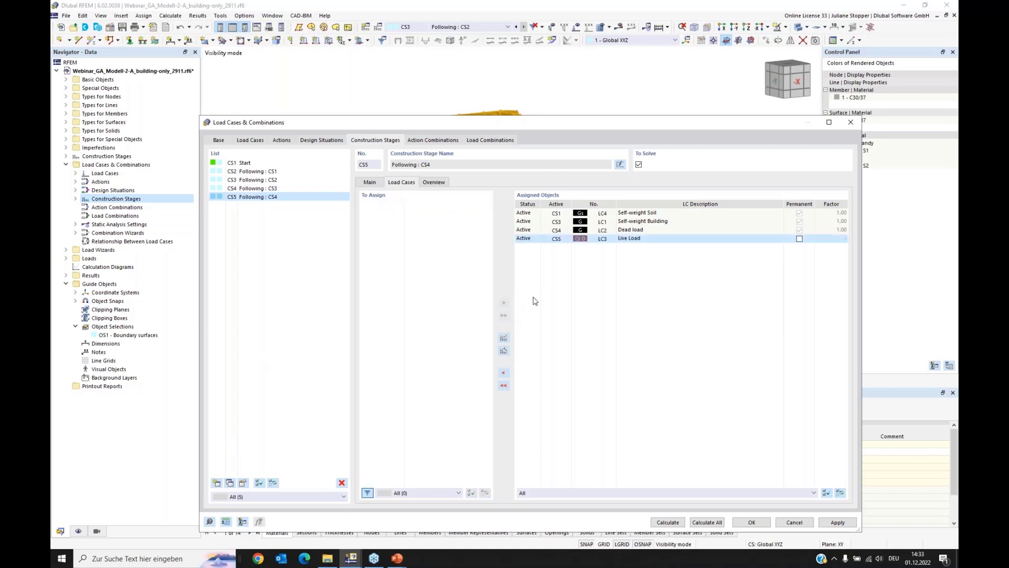
left_click(799, 239)
left_click(368, 183)
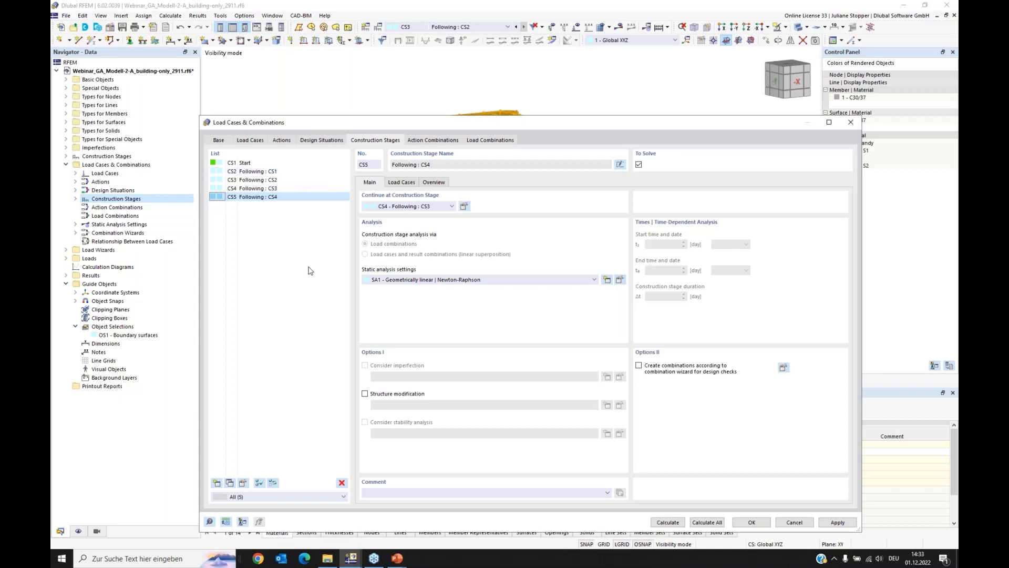
- From stage CS2, edit static analysis settings SA1 to use 4 load increments and save the results of all load increments
left_click(253, 172)
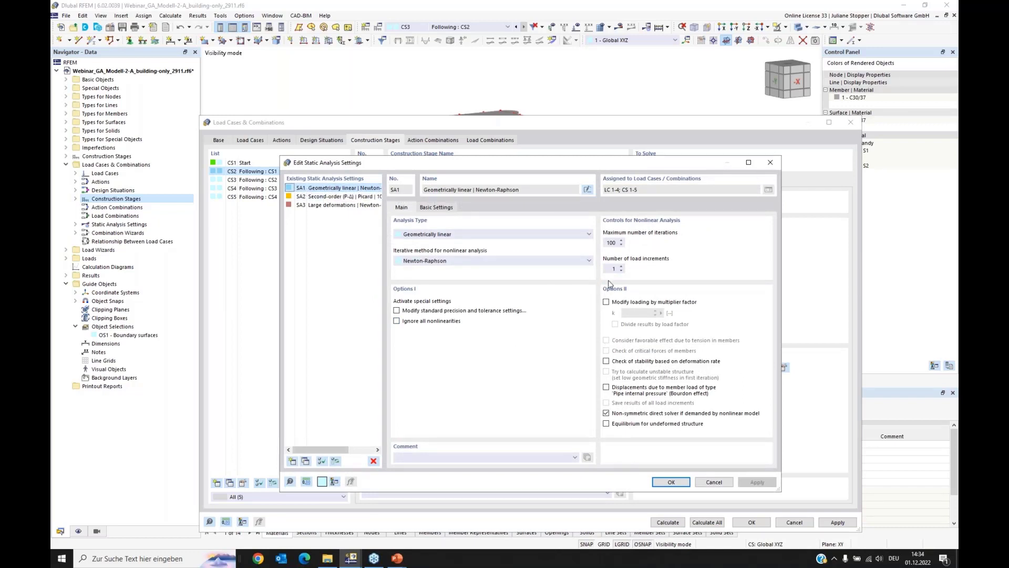
left_click_drag(607, 269, 627, 271)
left_click(619, 245)
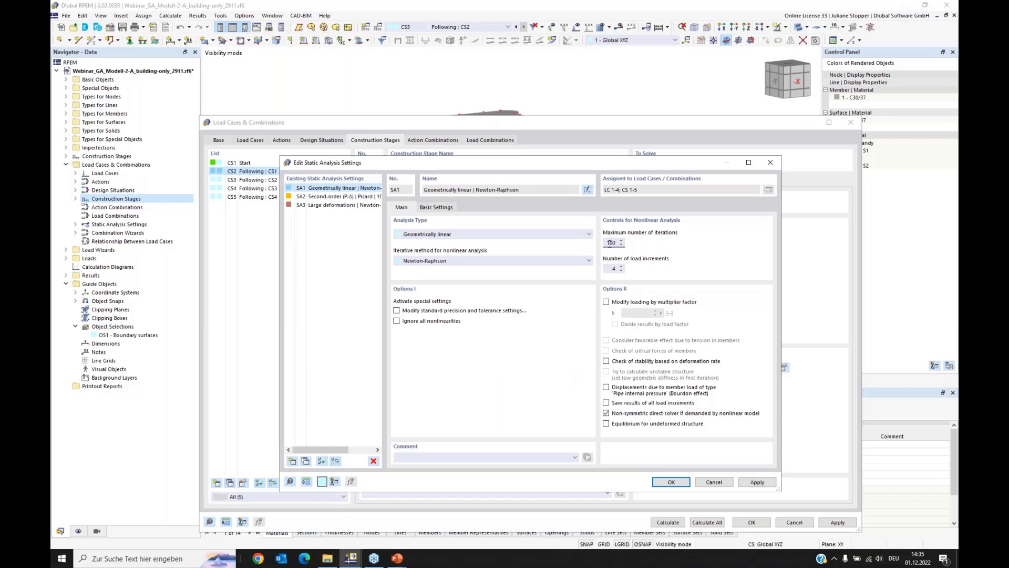
left_click(607, 403)
- Copy static analysis settings SA1 as SA4 and enable equilibrium for the undeformed structure in the copy
left_click(306, 461)
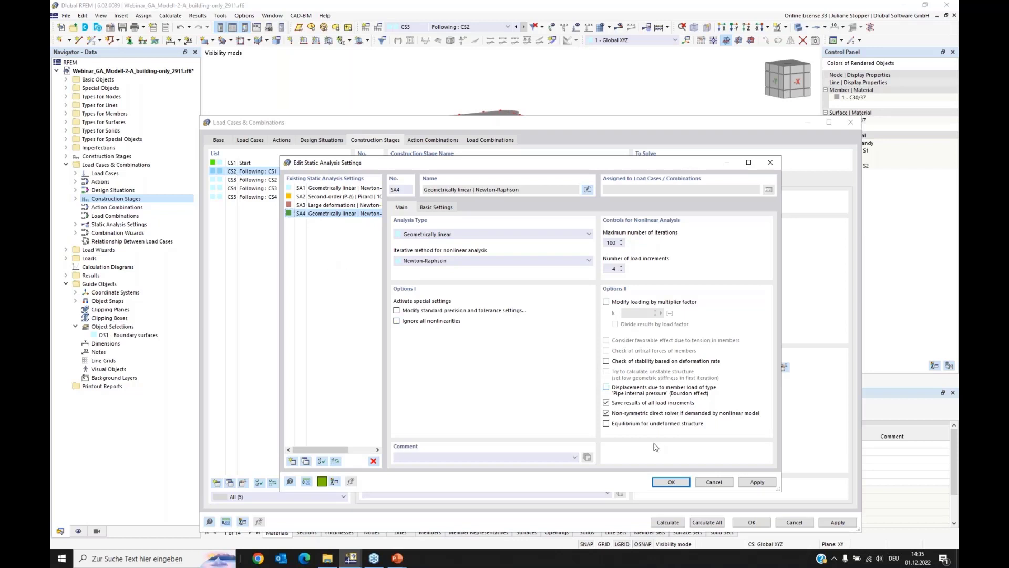
left_click(607, 425)
left_click(672, 482)
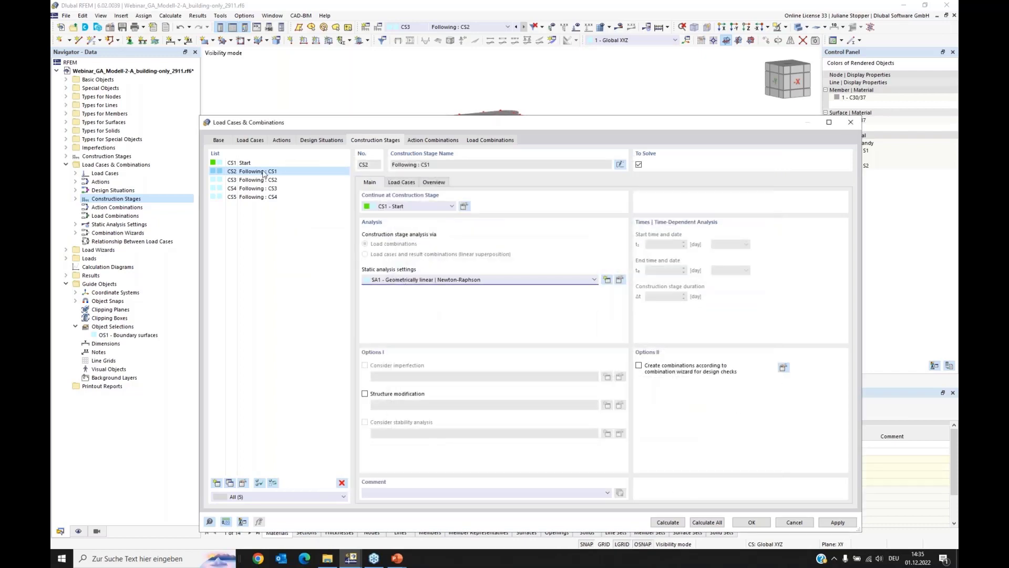
- Assign static analysis settings SA4 to construction stage CS2 and accept the load cases and combinations
left_click(423, 281)
left_click(400, 296)
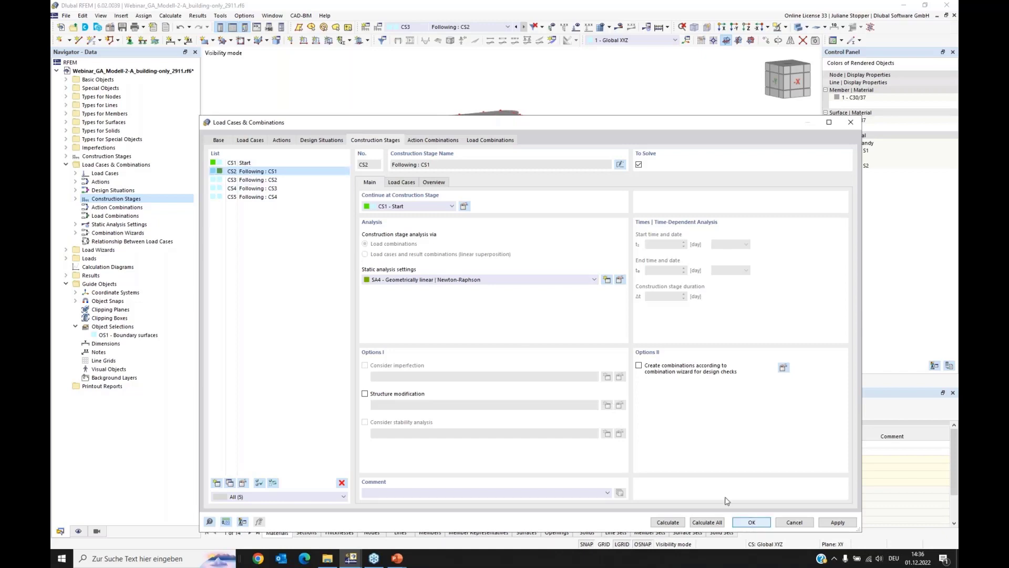
left_click(752, 522)
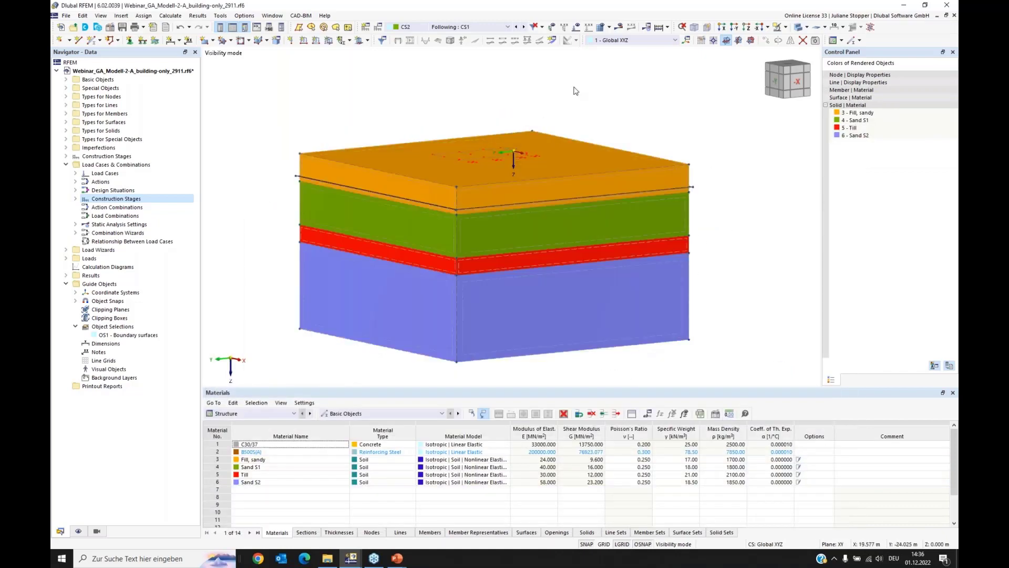
- Step the model view through construction stages CS3, CS4 and CS5 to check their loads
left_click(524, 27)
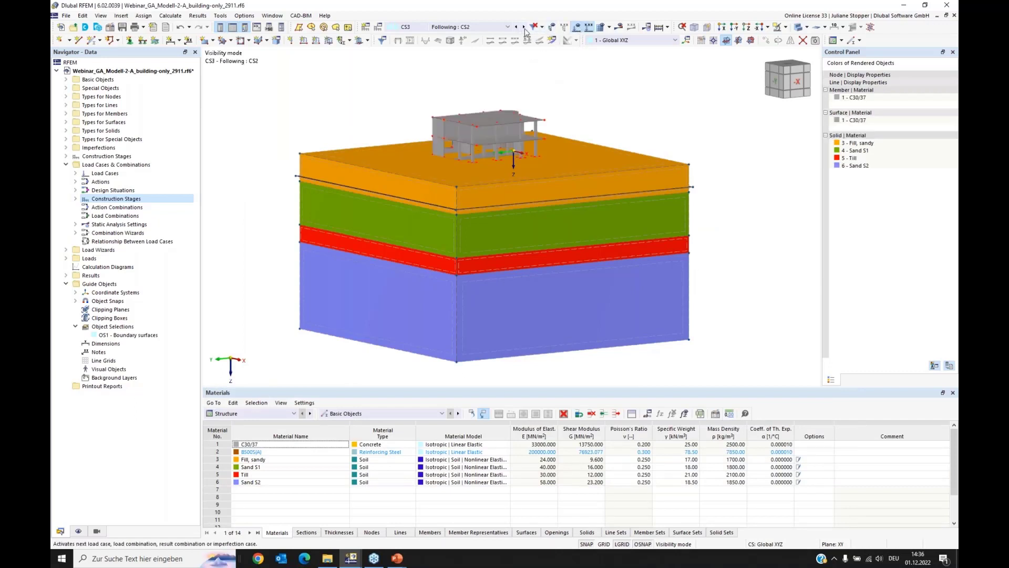
left_click(524, 27)
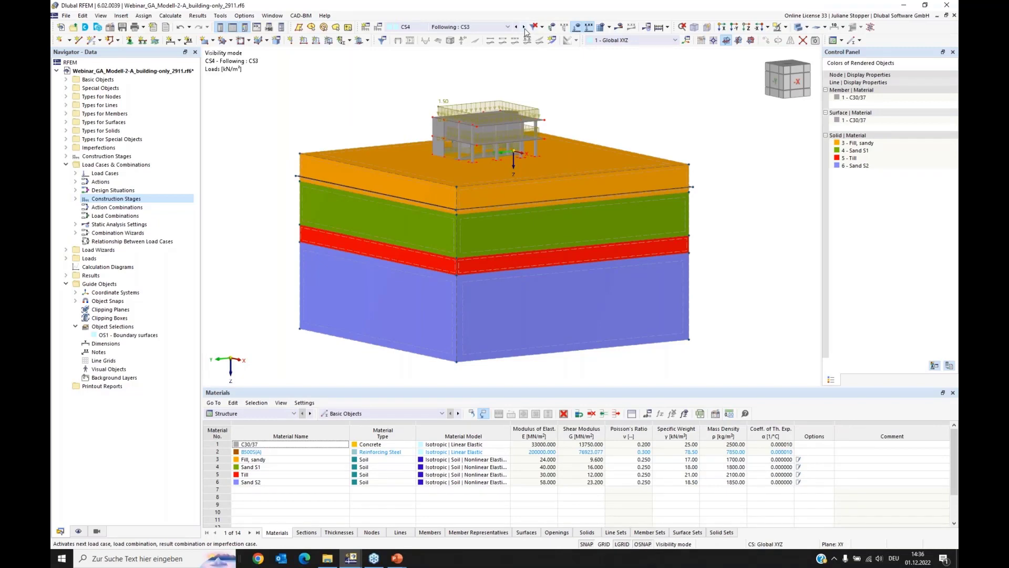
left_click(525, 28)
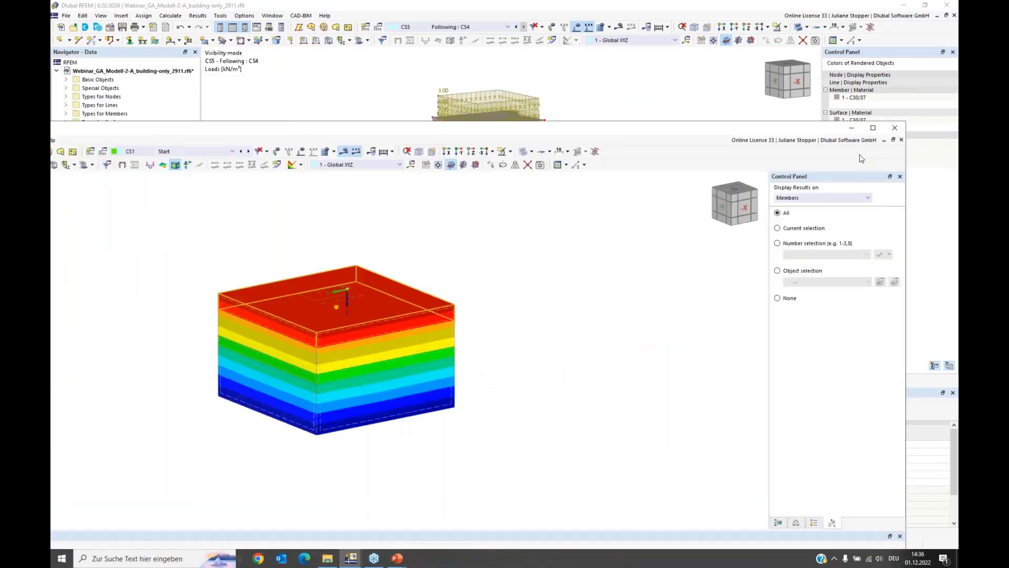
- Switch to the calculated model Webinar_GA_Modell-2-A_fertig.rf6, maximize its window and bring up its result options
double_click(602, 129)
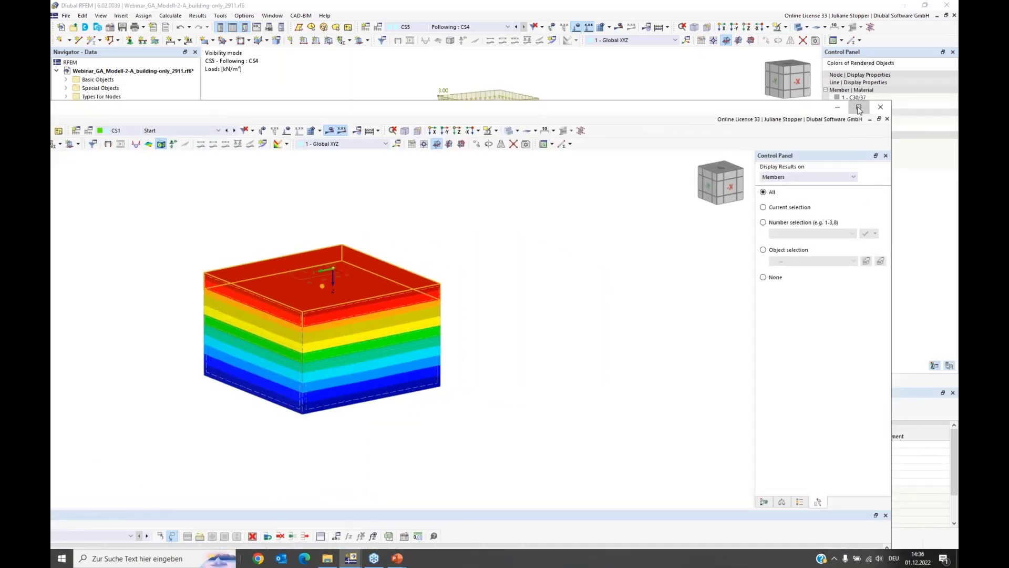
left_click(859, 108)
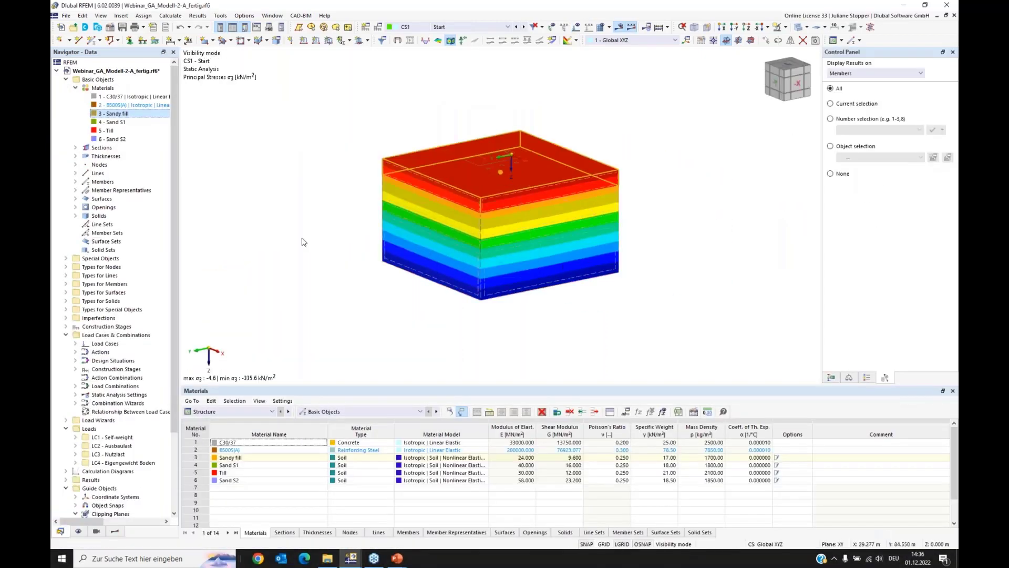
left_click(117, 532)
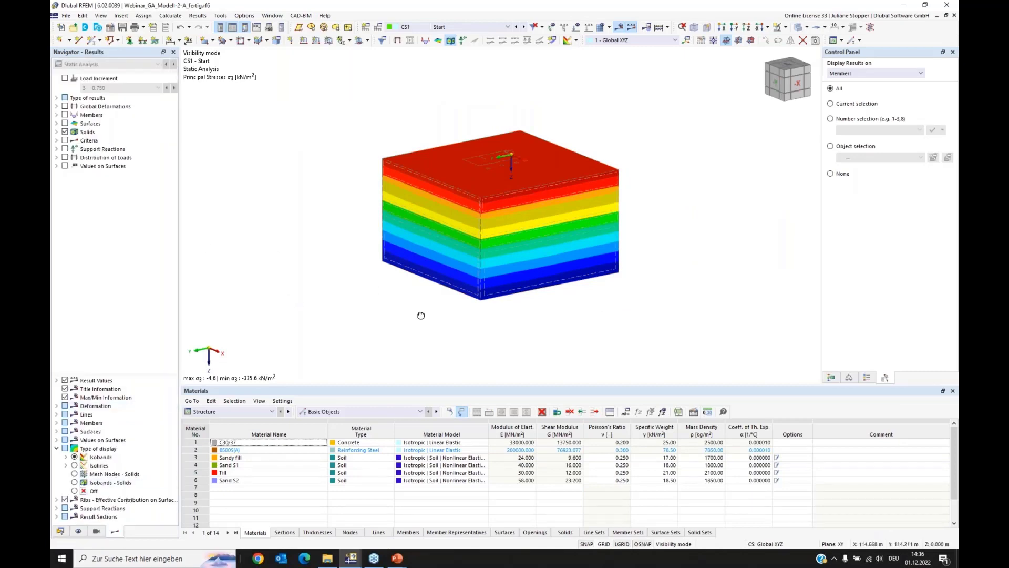
- Display the basic solid stress σz on the soil massif for construction stage CS1 and examine its distribution
middle_click_drag(419, 314, 504, 331, "ctrl")
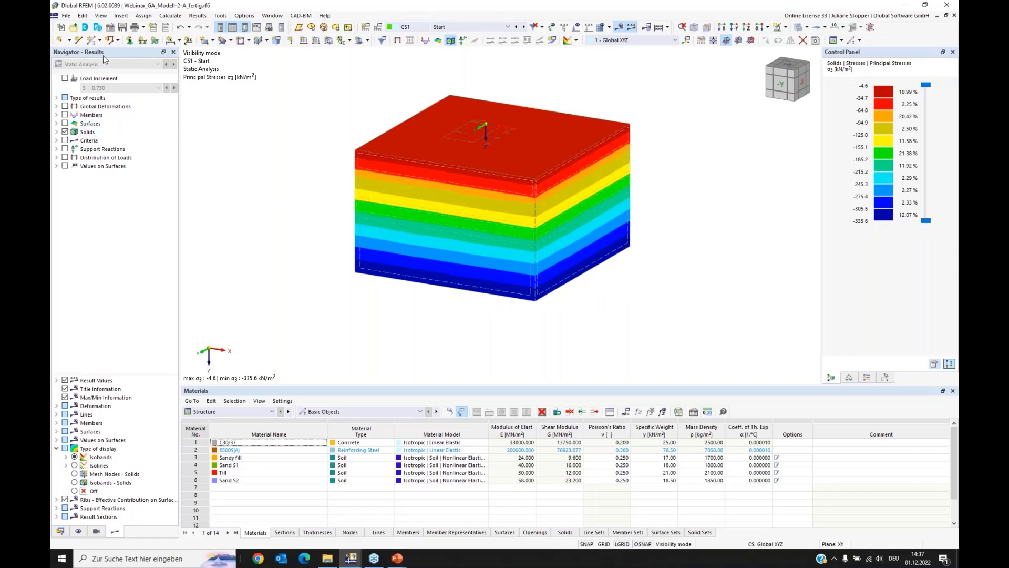
left_click(57, 132)
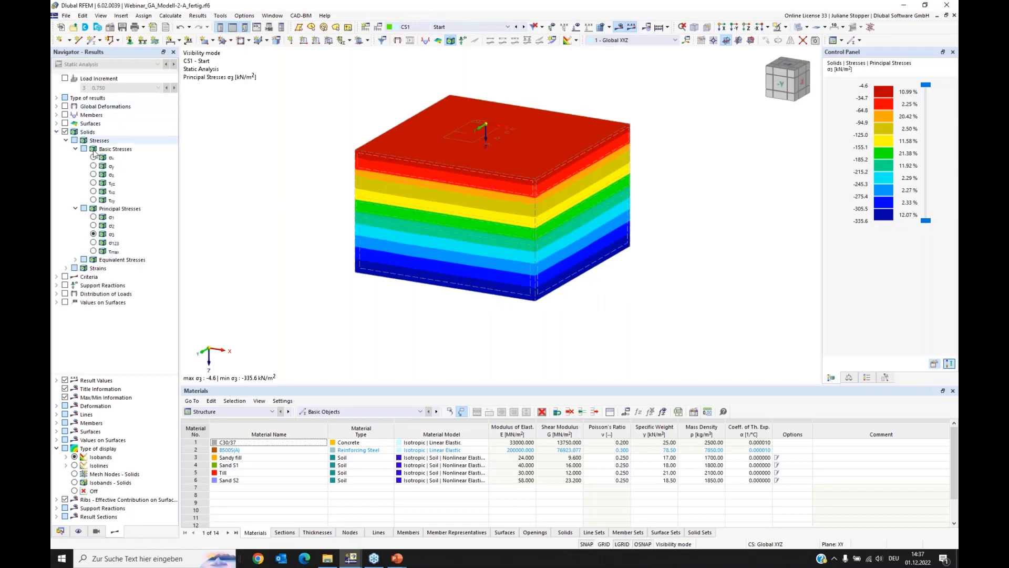
left_click(93, 174)
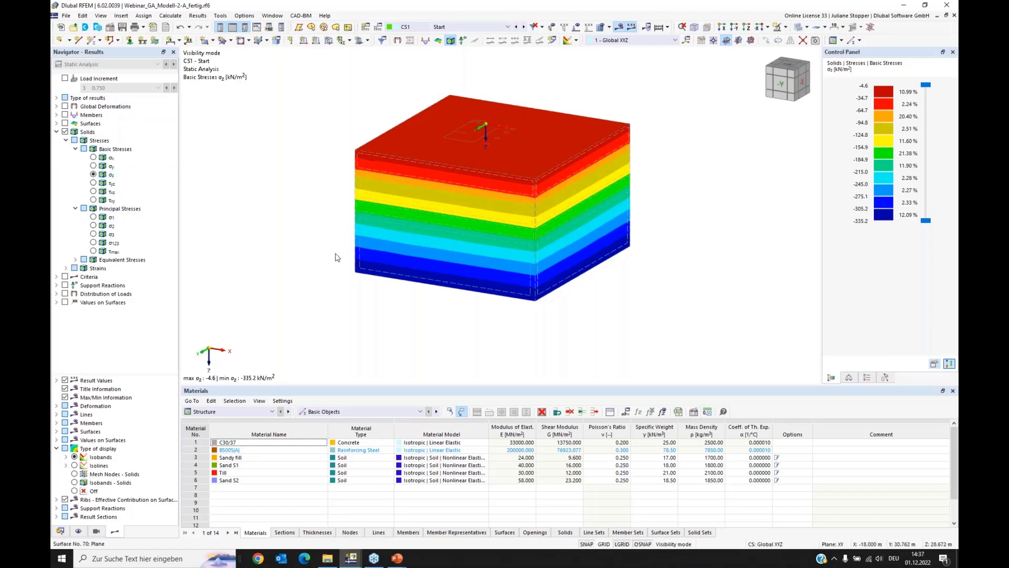
middle_click_drag(338, 254, 379, 315)
scroll(457, 292, "up", 3)
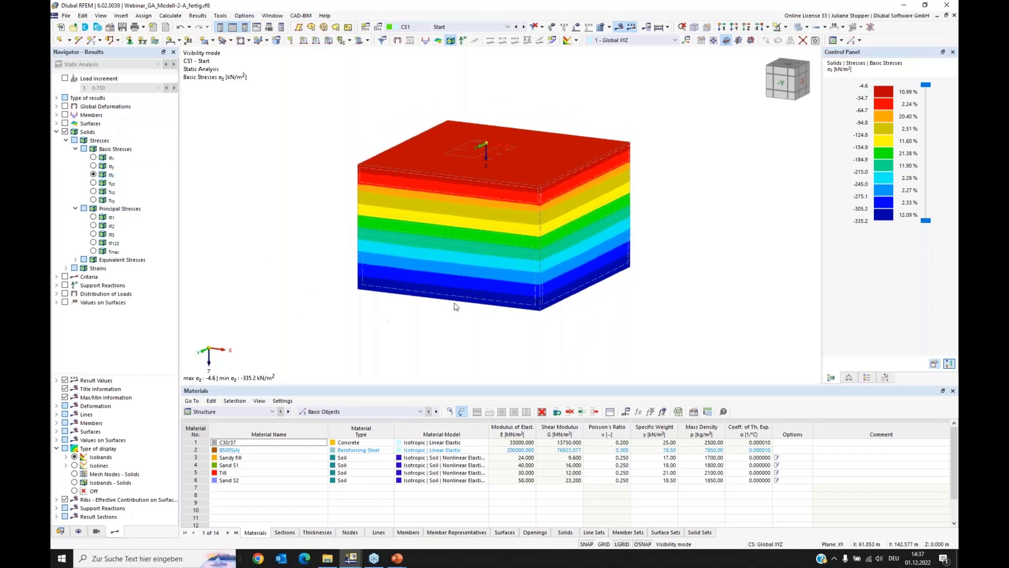
- Check the global deformations uz for construction stage CS2 and return to the basic solid stress σz display
middle_click_drag(507, 215, 484, 238)
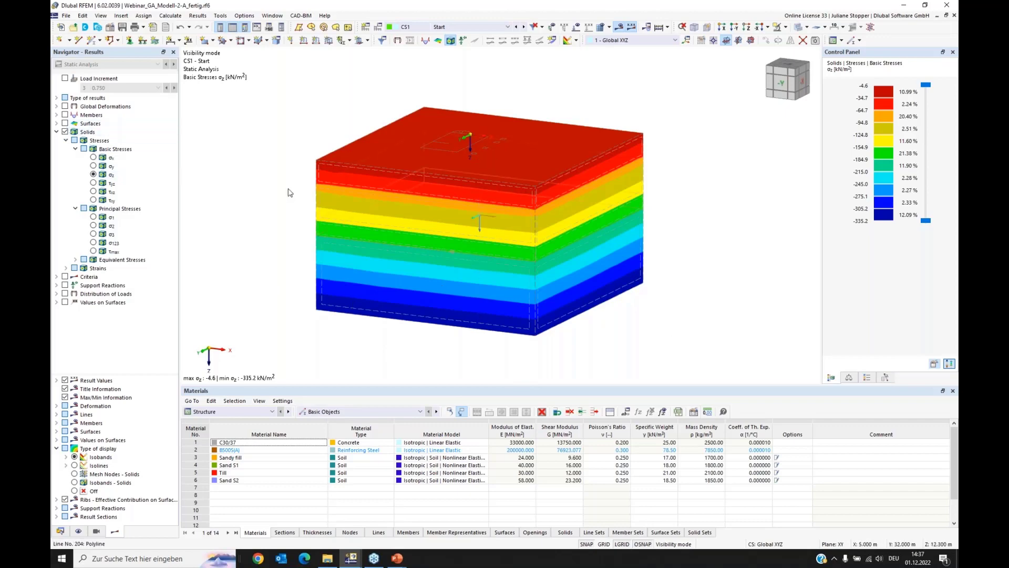
left_click(57, 106)
left_click(67, 109)
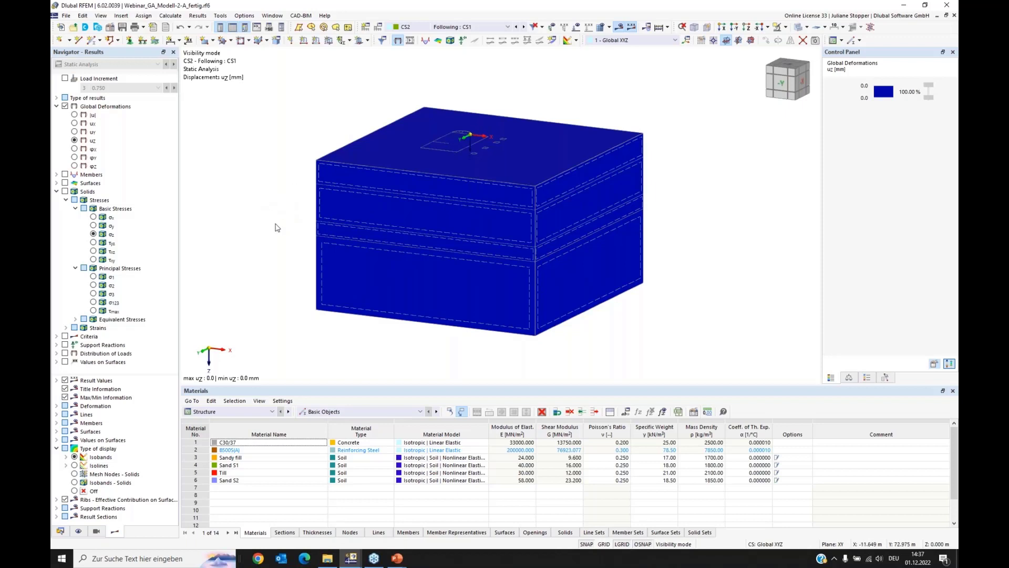
left_click(64, 192)
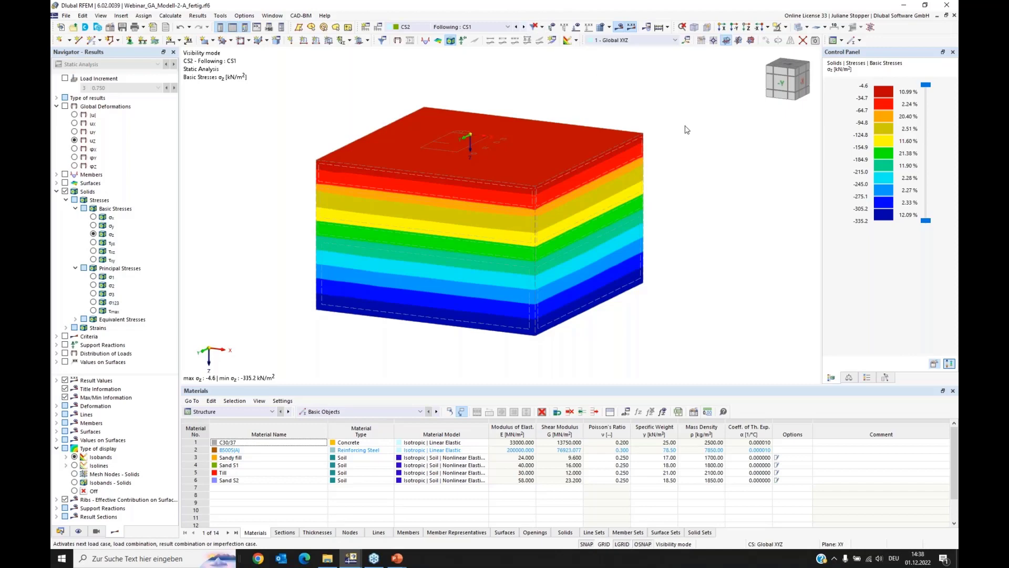
- Compare the basic solid stress σz and the global deformations uz for construction stage CS3, finishing on σz
key("Page_Down")
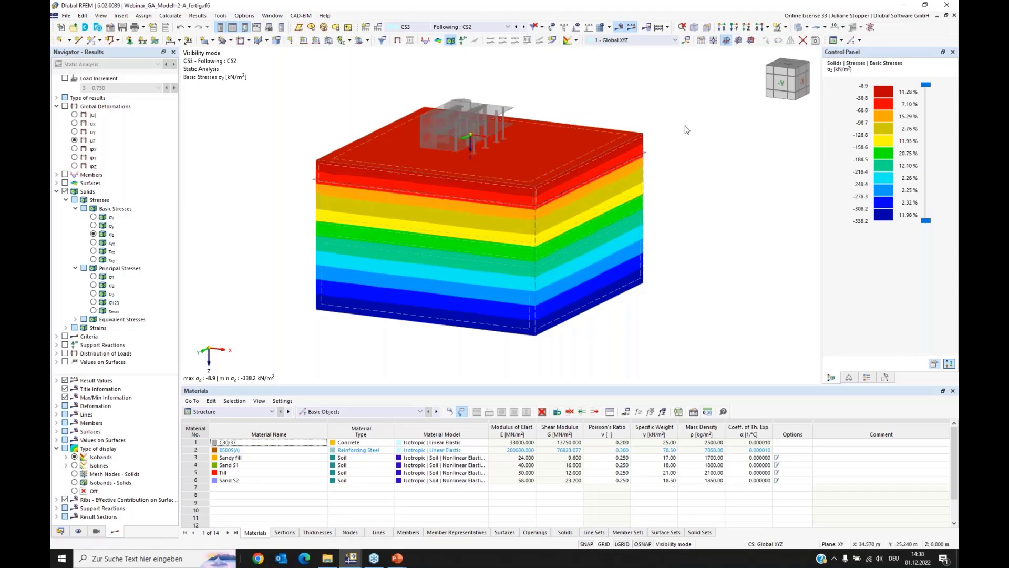
left_click(65, 108)
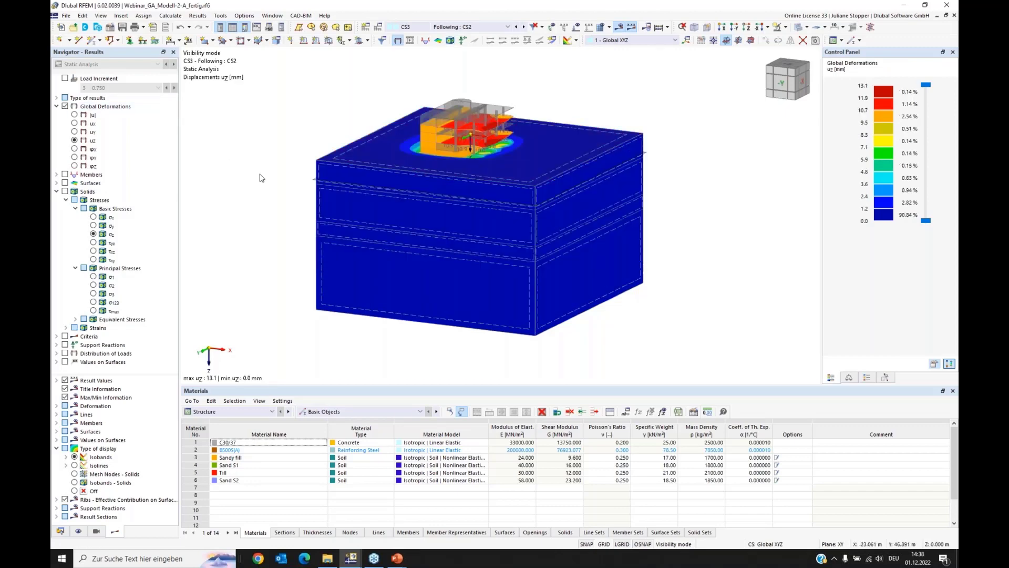
middle_click_drag(758, 210, 652, 221, "ctrl")
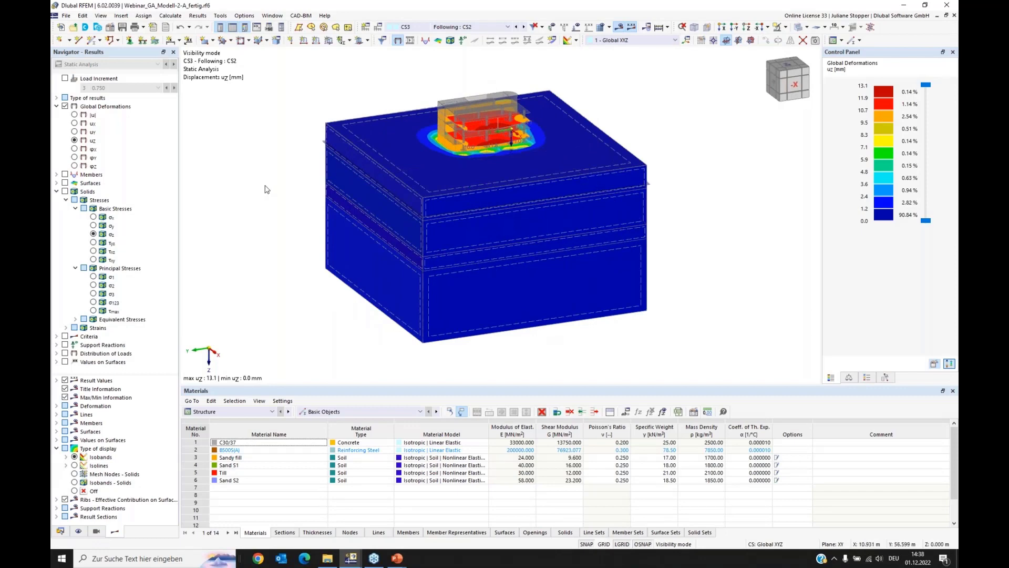
left_click(65, 191)
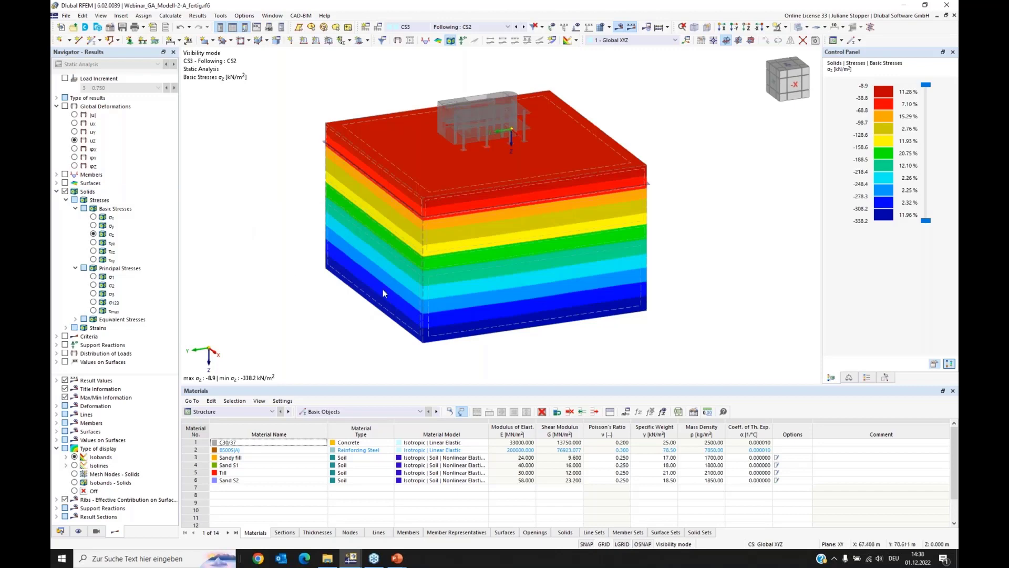
middle_click_drag(352, 282, 347, 279, "ctrl")
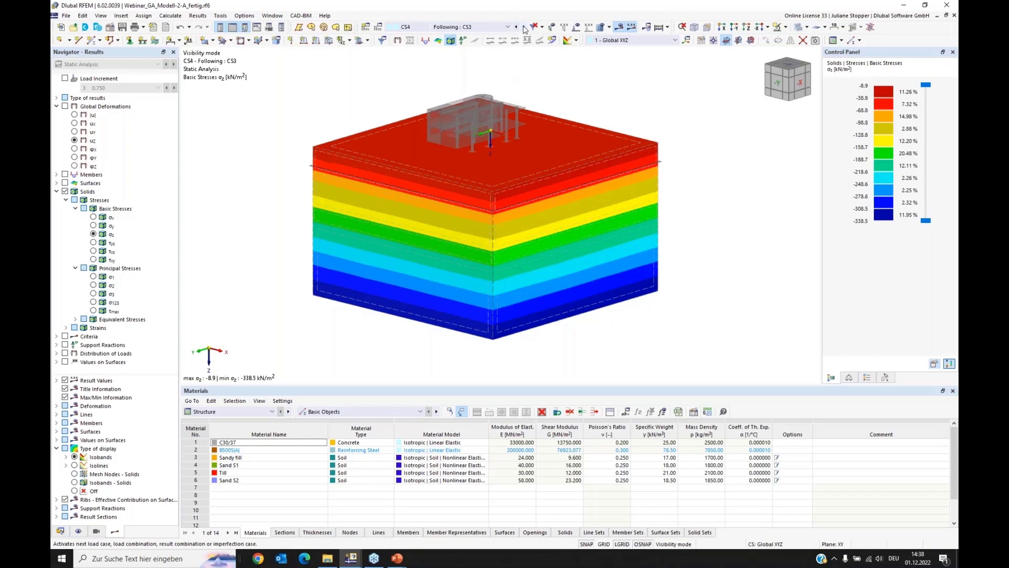
- Review the loads and basic stress σz in construction stages CS4 and CS5, and hide the loads
left_click(525, 27)
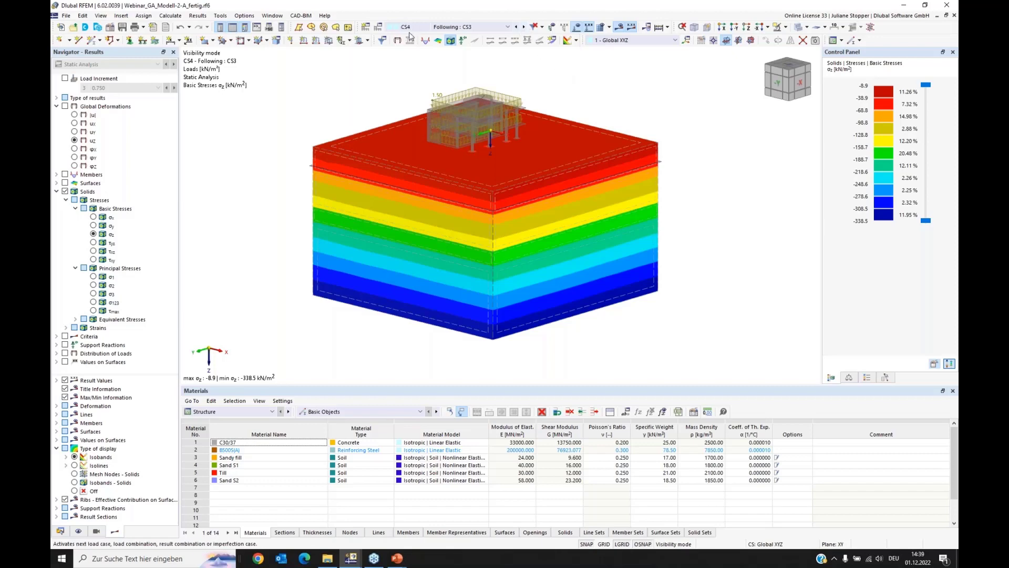
scroll(409, 32, "down", 1)
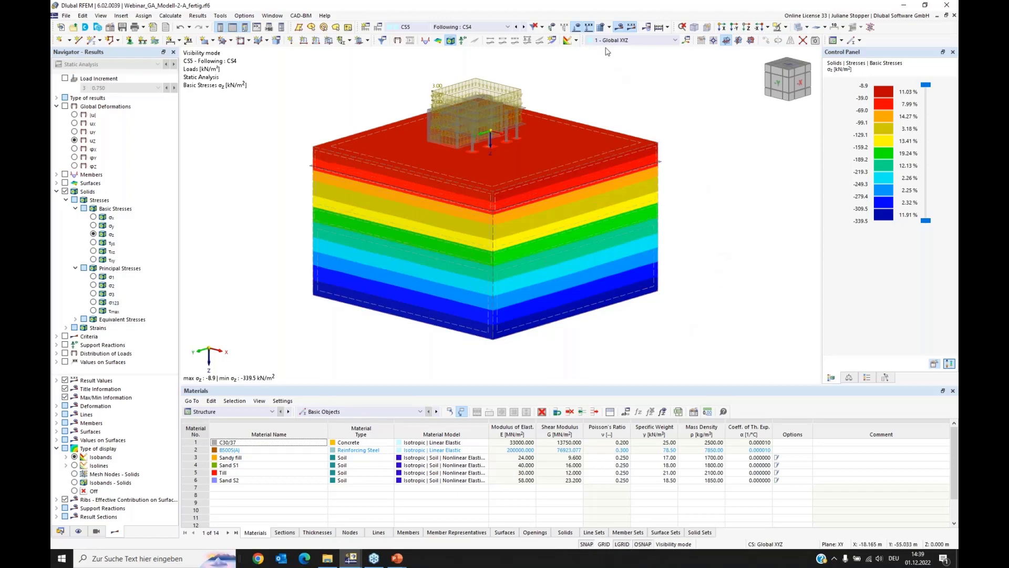
left_click(578, 42)
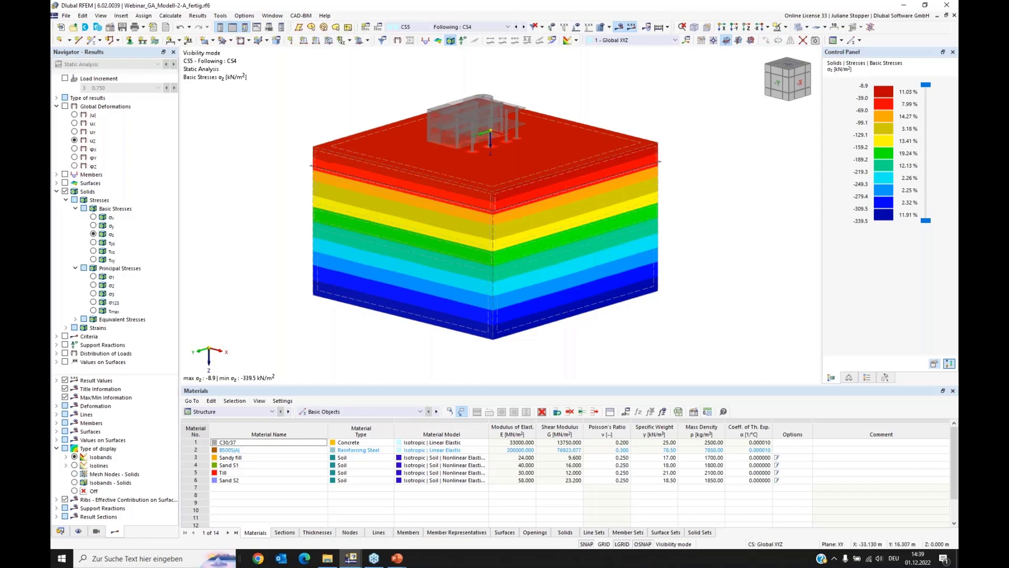
- Display the model as wireframe and examine the CS5 stress σz beneath the foundations in the plan view along Z and in an oblique view
middle_click_drag(310, 165, 371, 217, "ctrl")
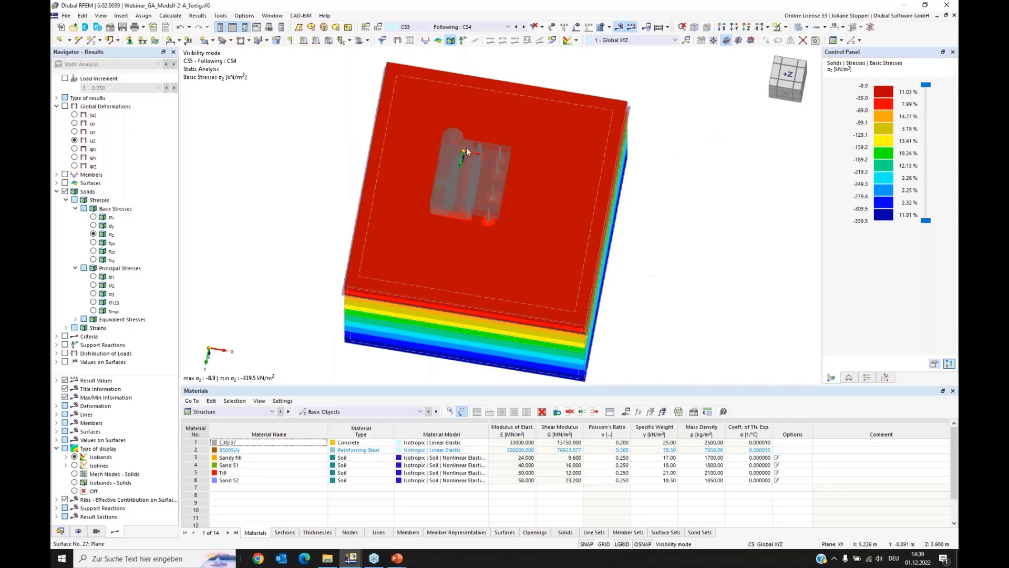
left_click(807, 28)
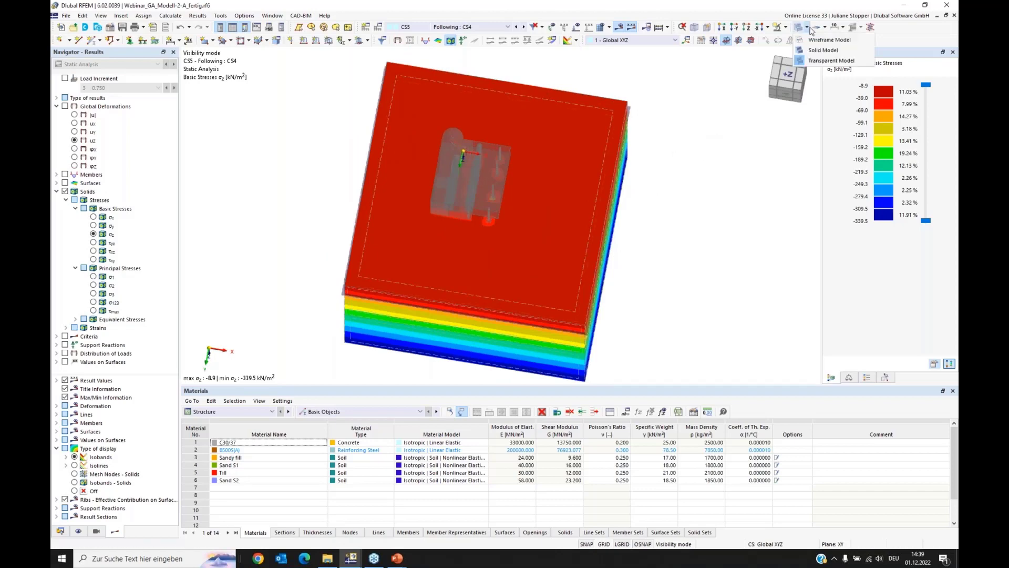
left_click(829, 40)
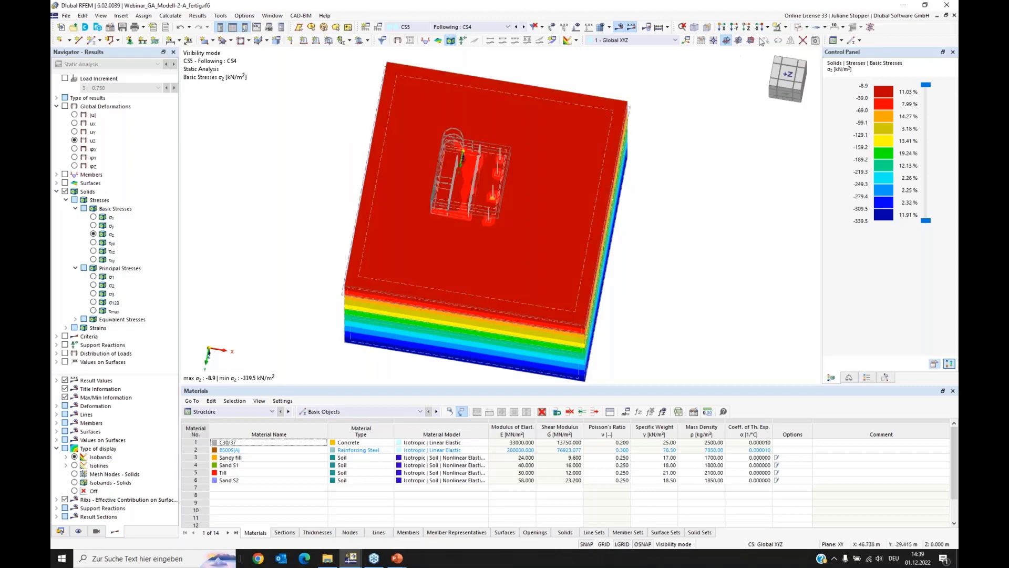
left_click(747, 27)
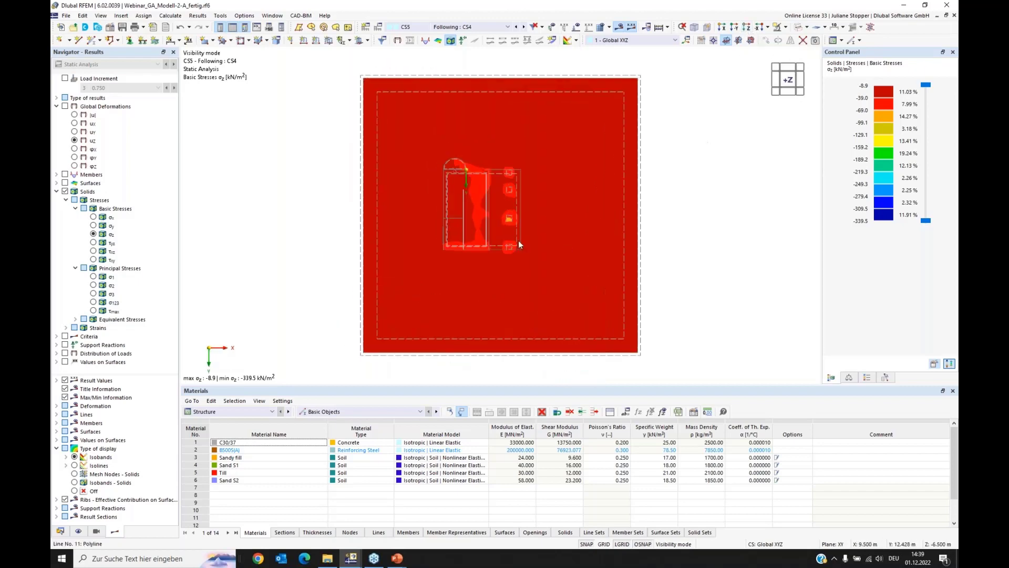
scroll(518, 244, "up", 6)
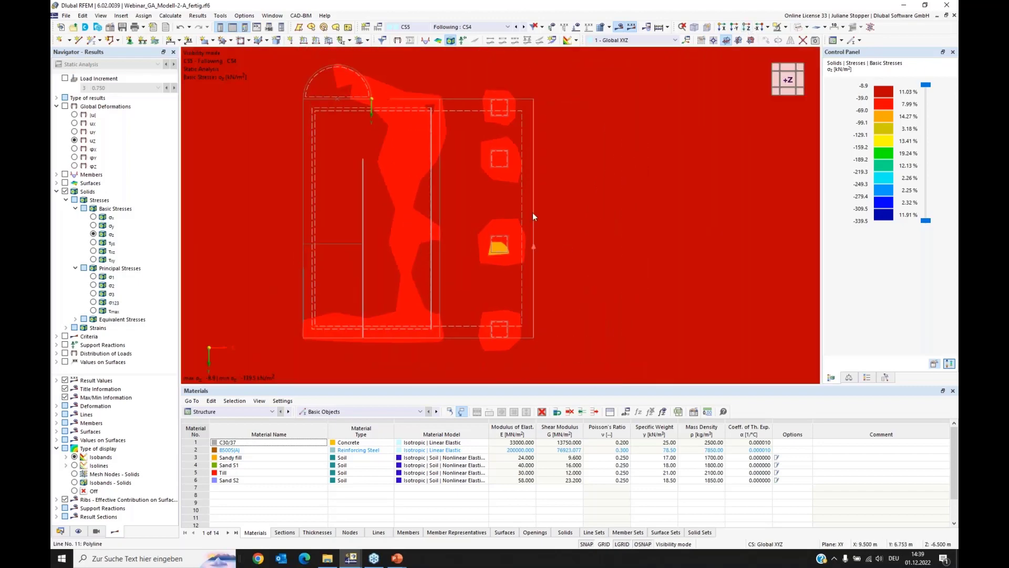
scroll(533, 215, "down", 2)
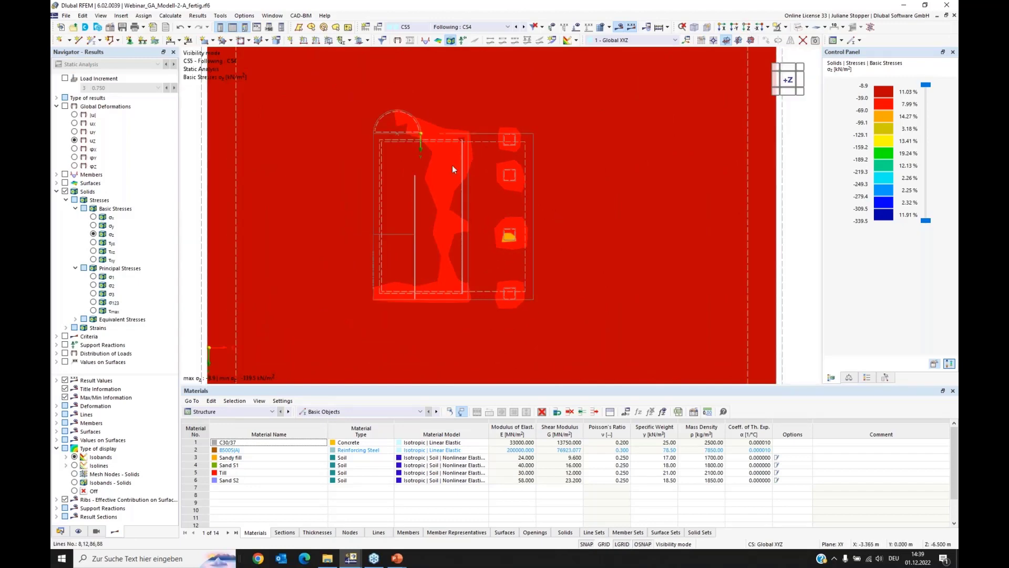
middle_click_drag(439, 277, 565, 320, "ctrl")
scroll(452, 243, "down", 4)
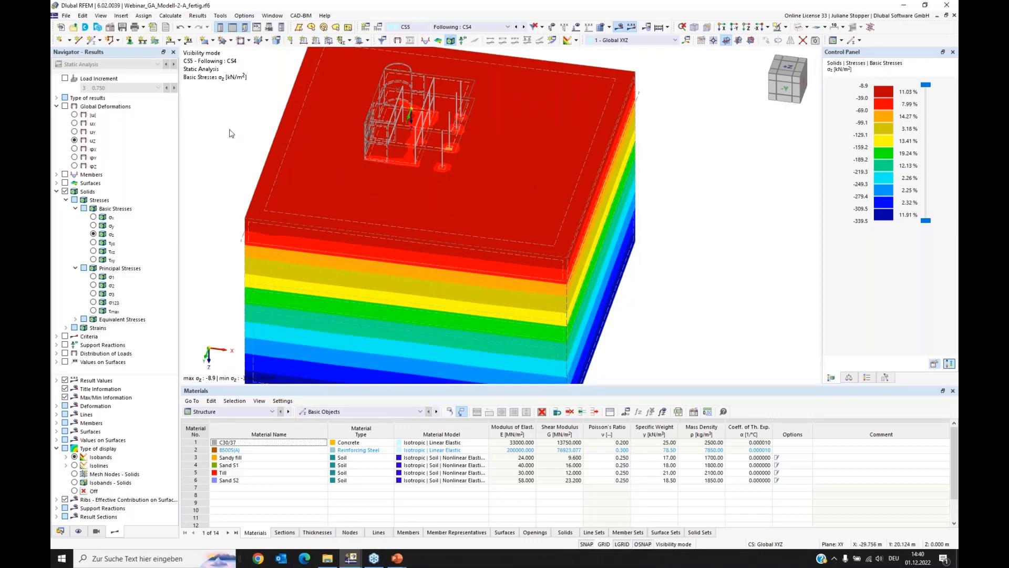
middle_click_drag(235, 127, 271, 140)
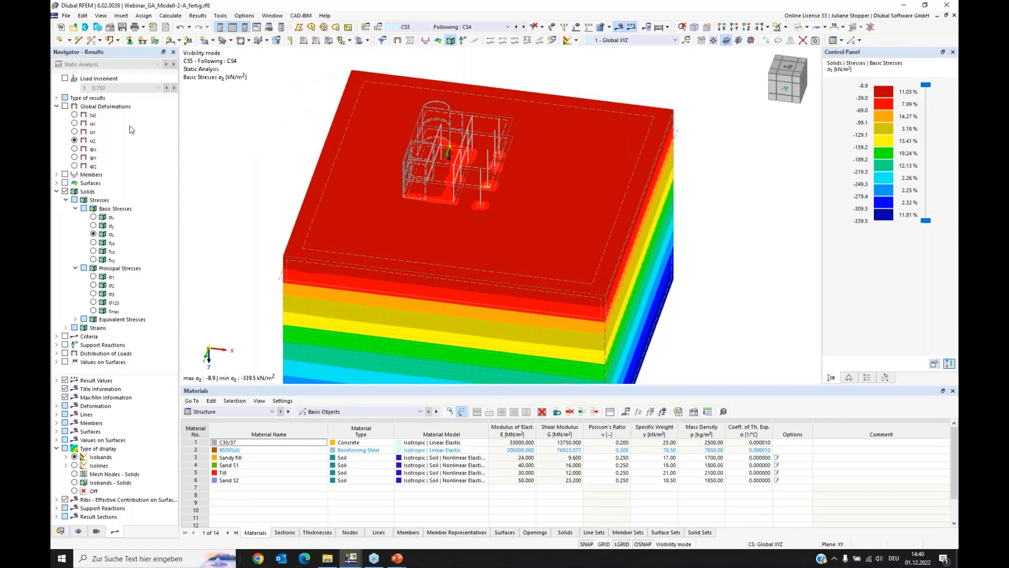
- Show the result type options, select load combination CO1, and review its initial state and construction stage settings without changing them
left_click(57, 97)
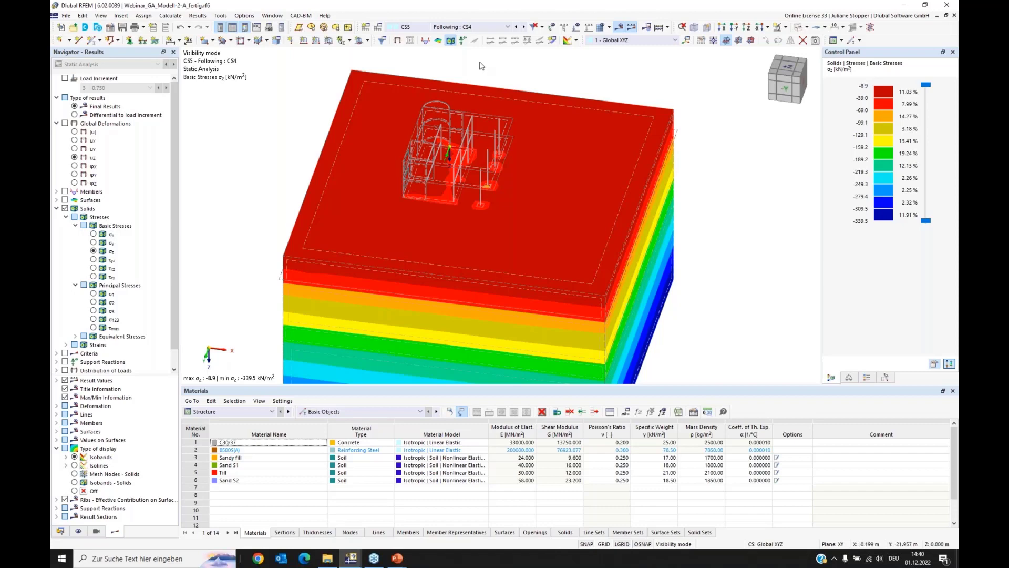
left_click(508, 27)
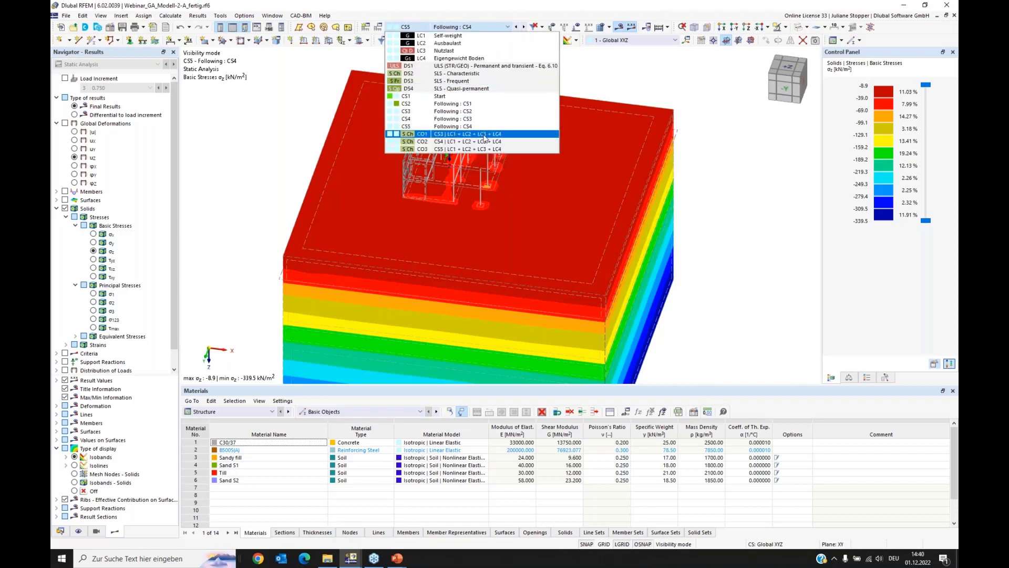
key("Escape")
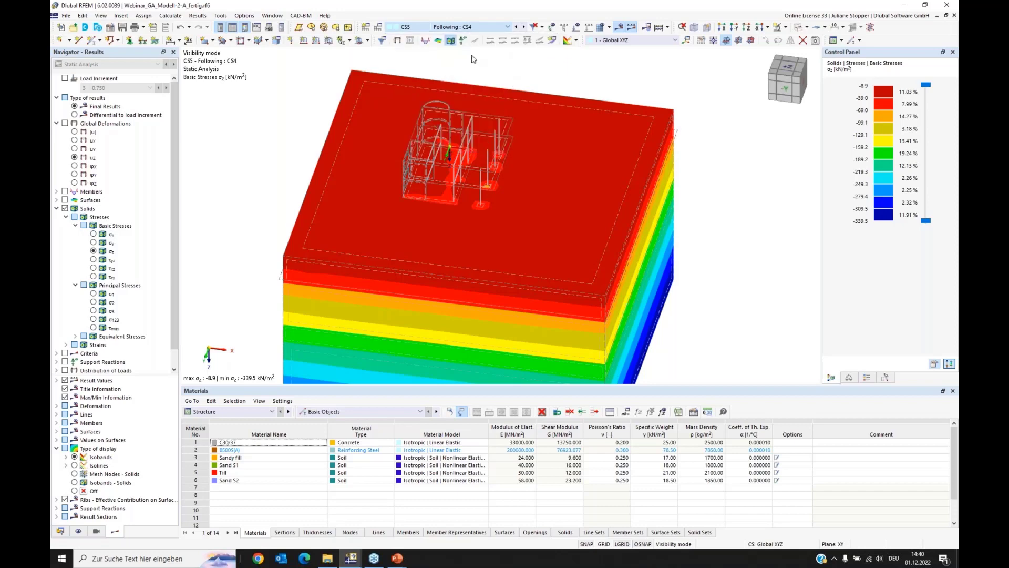
left_click(378, 28)
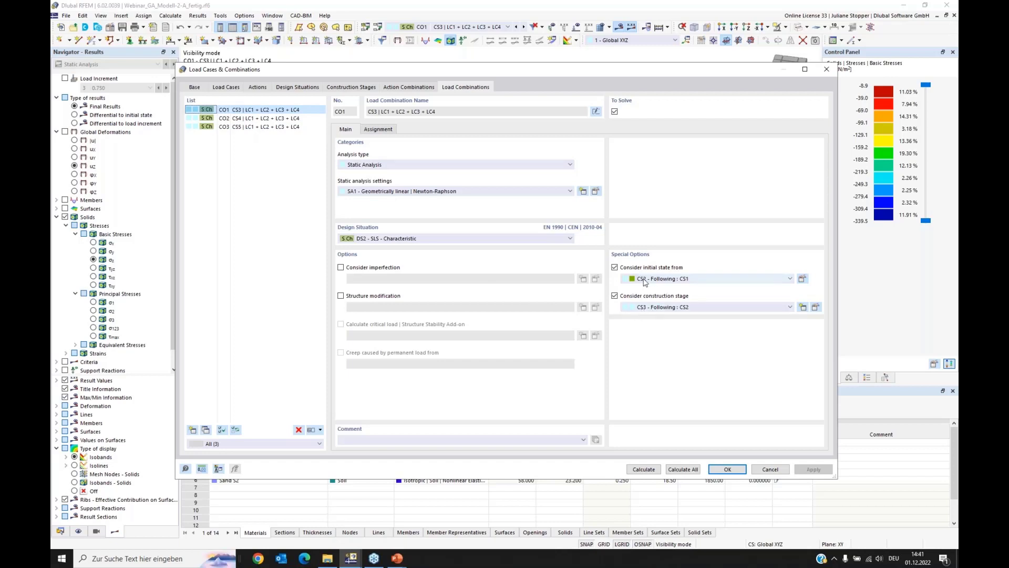
left_click(769, 469)
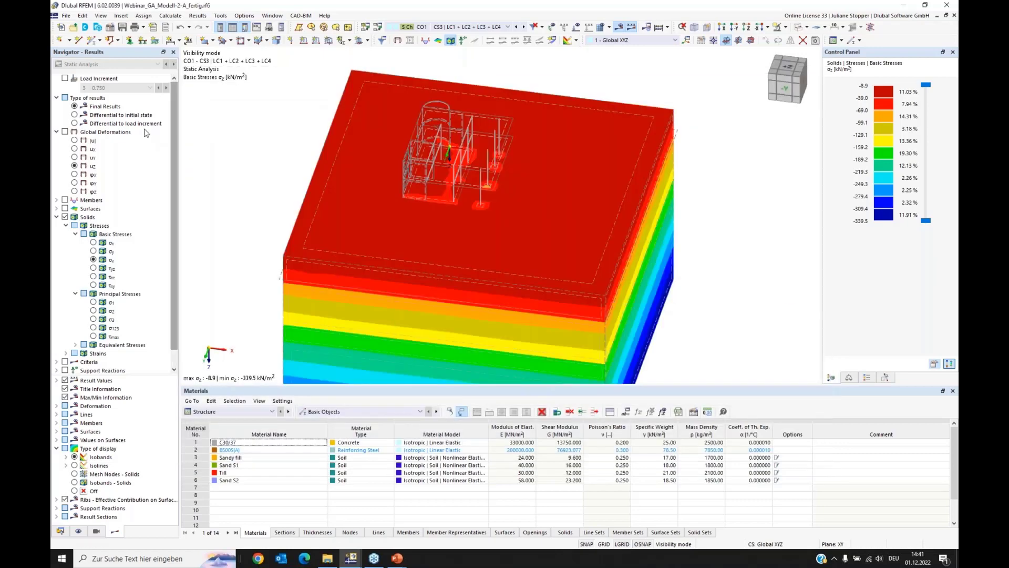
- Set the CO1 result type to differential to initial state, try the isolines display, and return to isobands
left_click(74, 115)
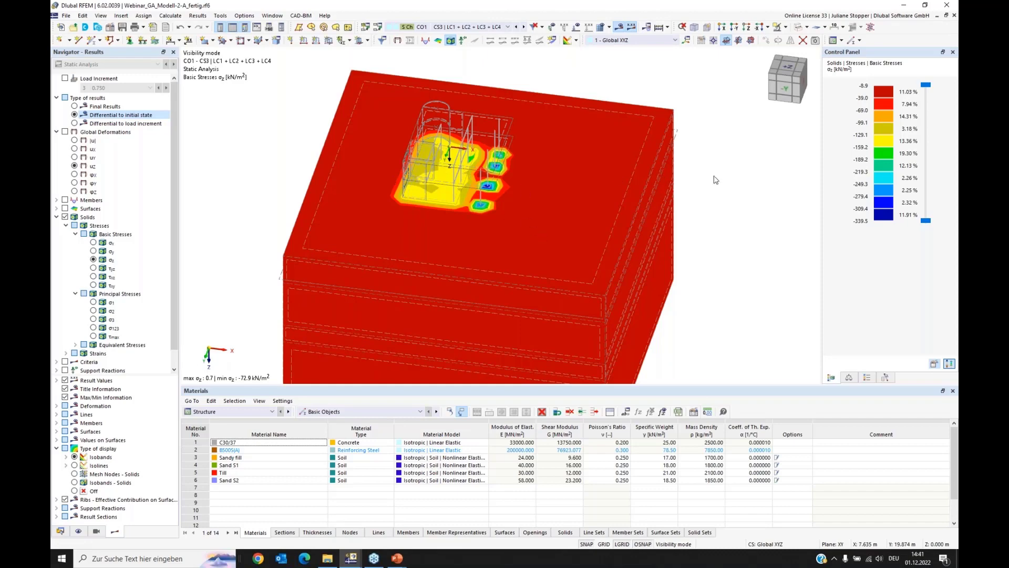
left_click(74, 465)
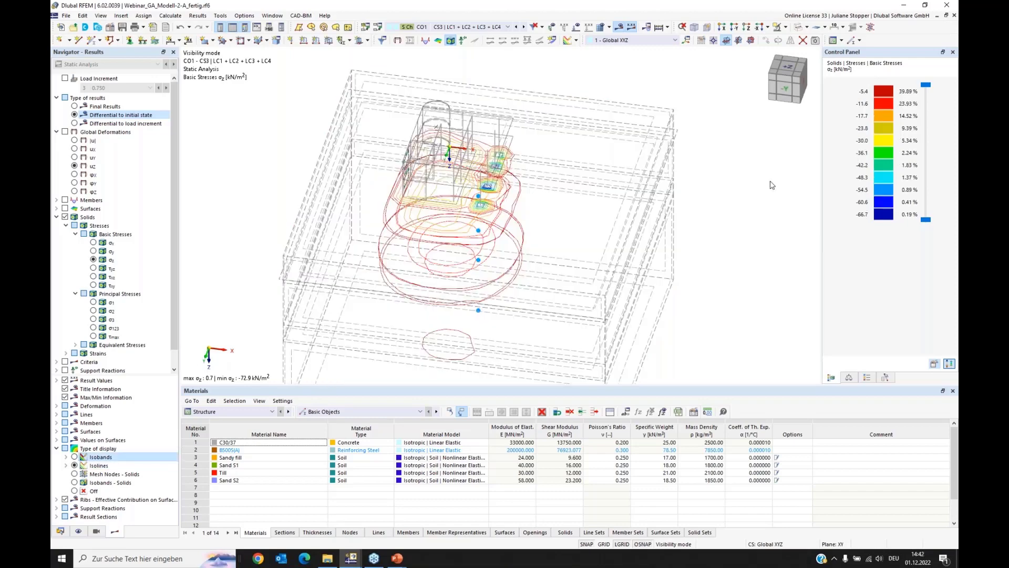
key("ctrl+z")
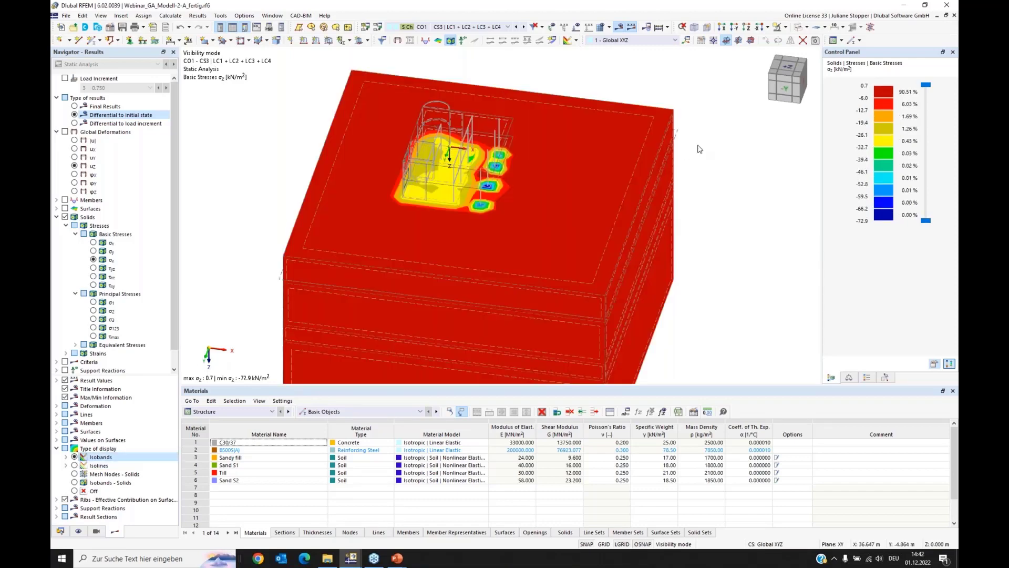
- Examine the differential σz distribution under the building and column foundations in the plan view along Z and in an oblique view
left_click(752, 35)
scroll(461, 241, "up", 4)
scroll(461, 242, "down", 3)
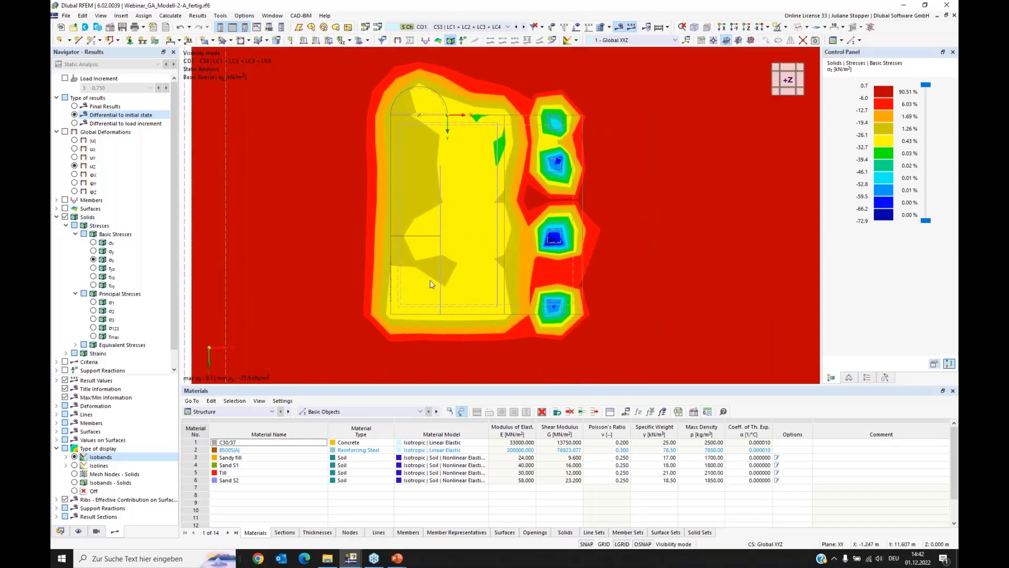
left_click(78, 531)
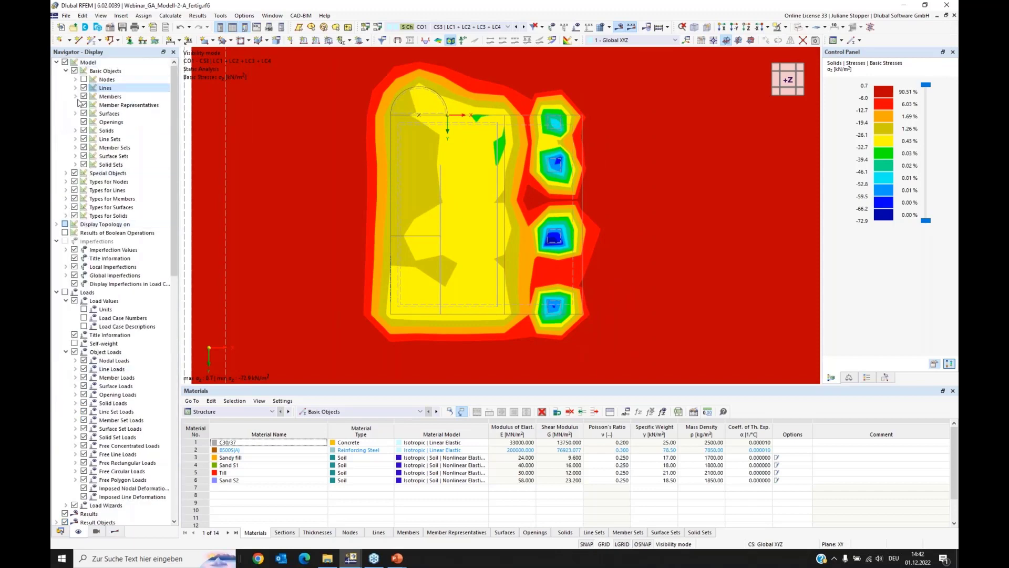
scroll(733, 171, "down", 2)
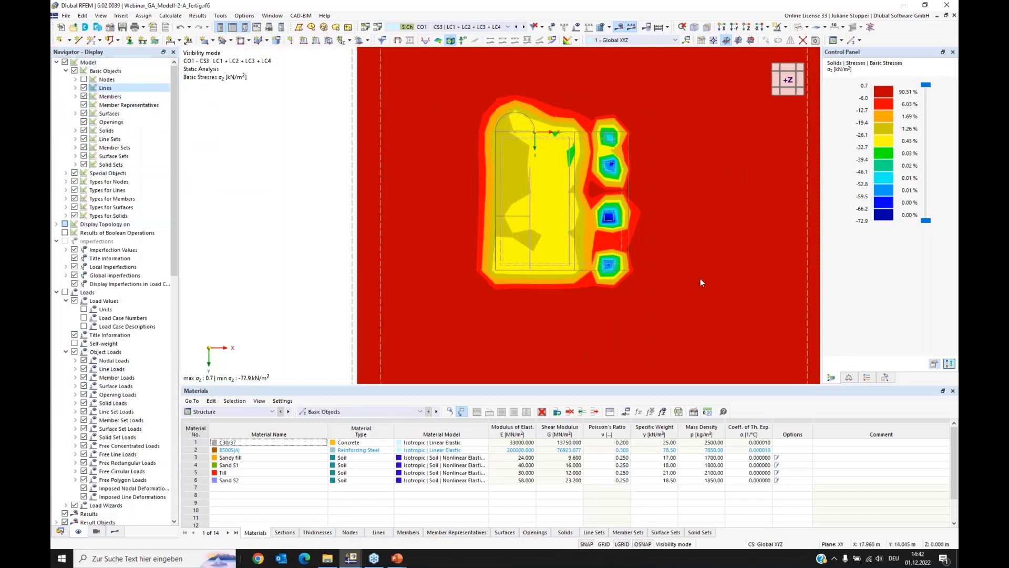
middle_click_drag(701, 282, 626, 226, "ctrl")
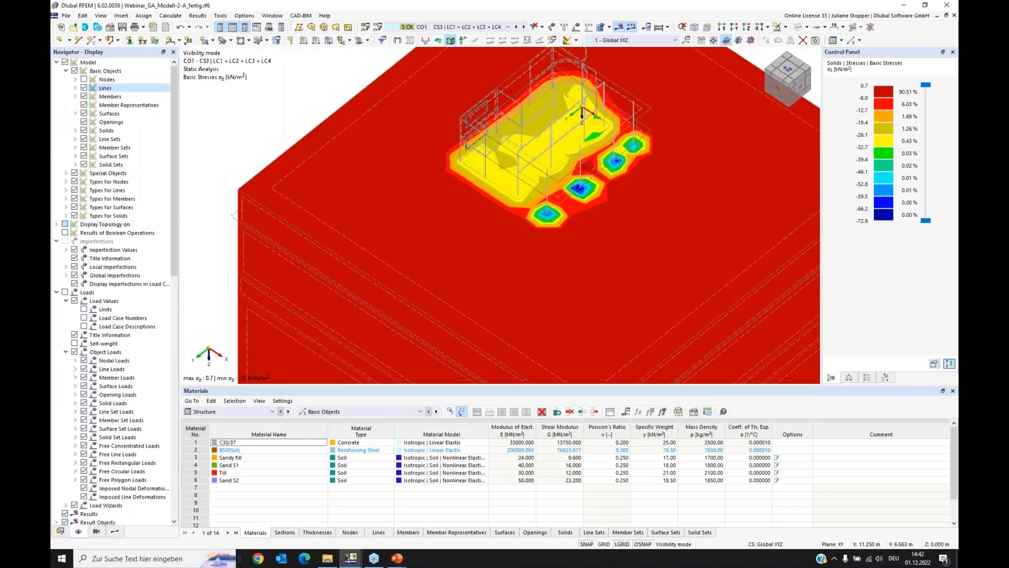
- Set the display type to Isobands - Solids and show the principal stress σ3 in the soil
left_click(115, 531)
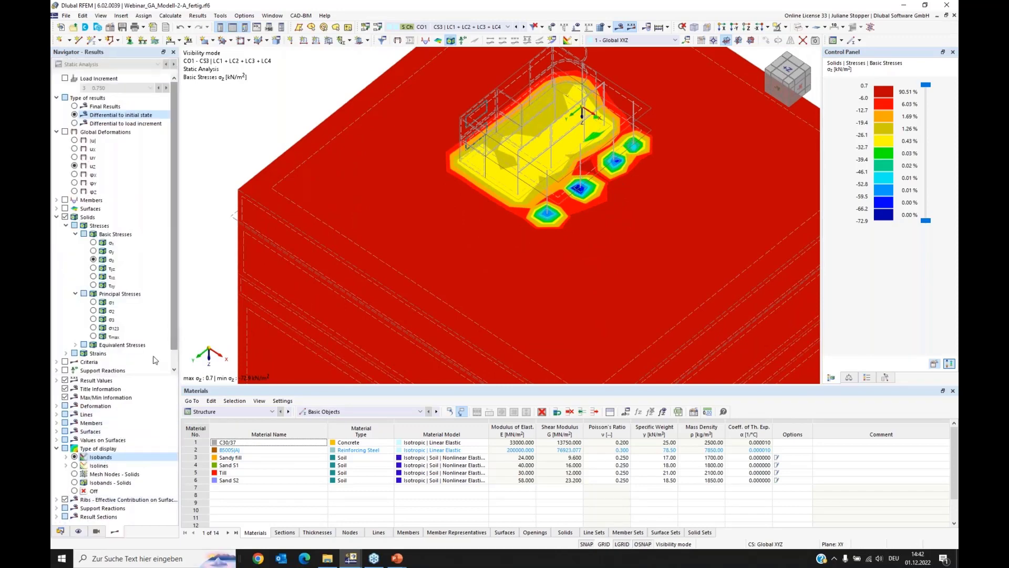
left_click(75, 483)
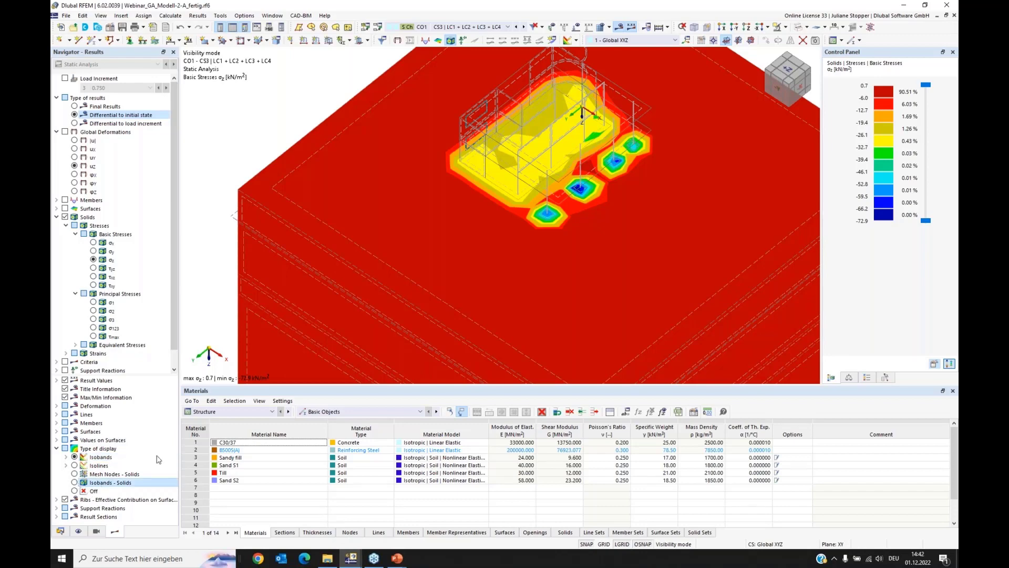
left_click(94, 319)
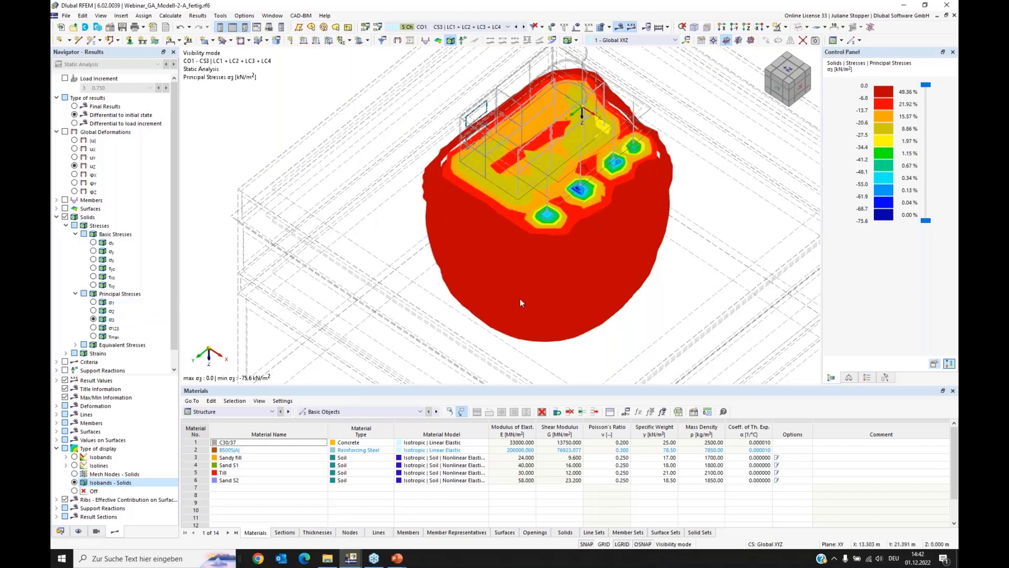